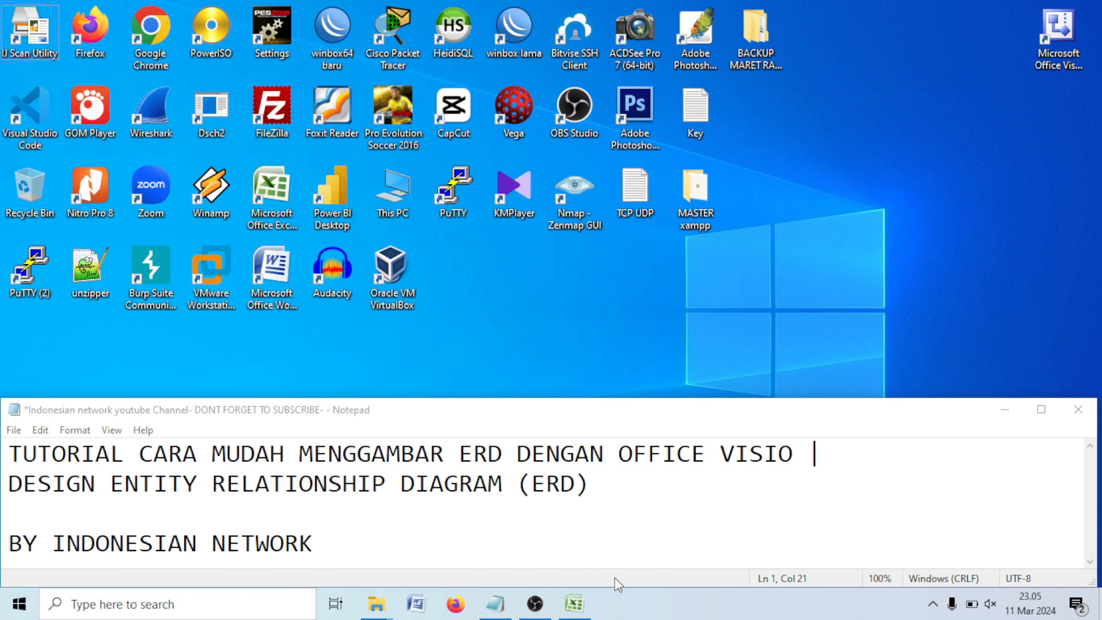
# - Switch to the Excel workbook and review the Buku, Member Anggota Perpus and Transaksi headings and the Buku attribute list
pyautogui.click(589, 613)
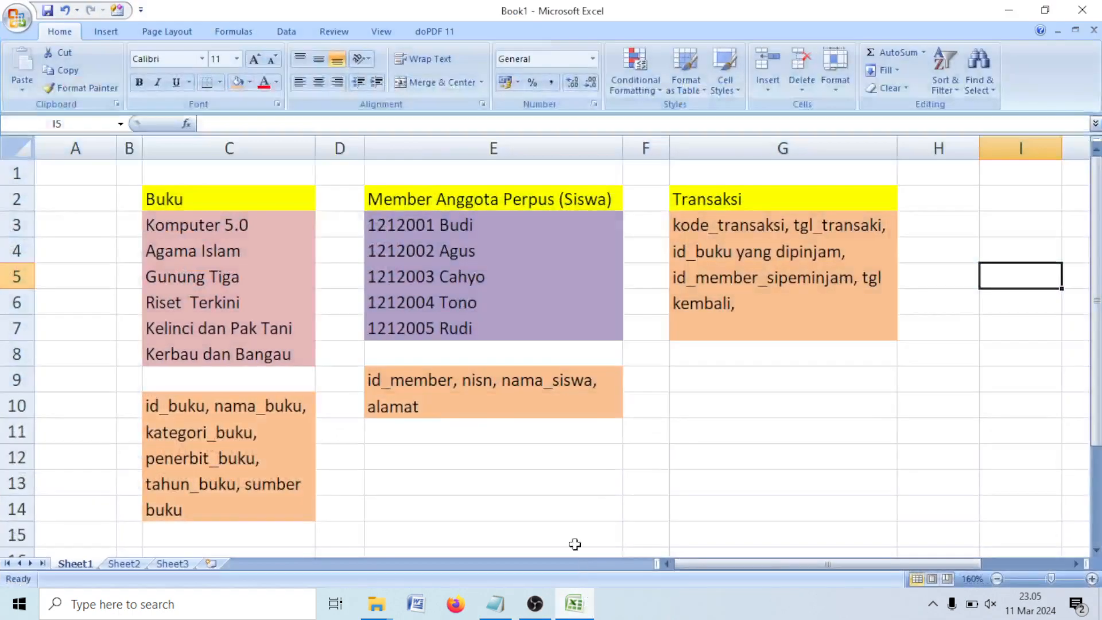
pyautogui.click(602, 510)
pyautogui.click(722, 450)
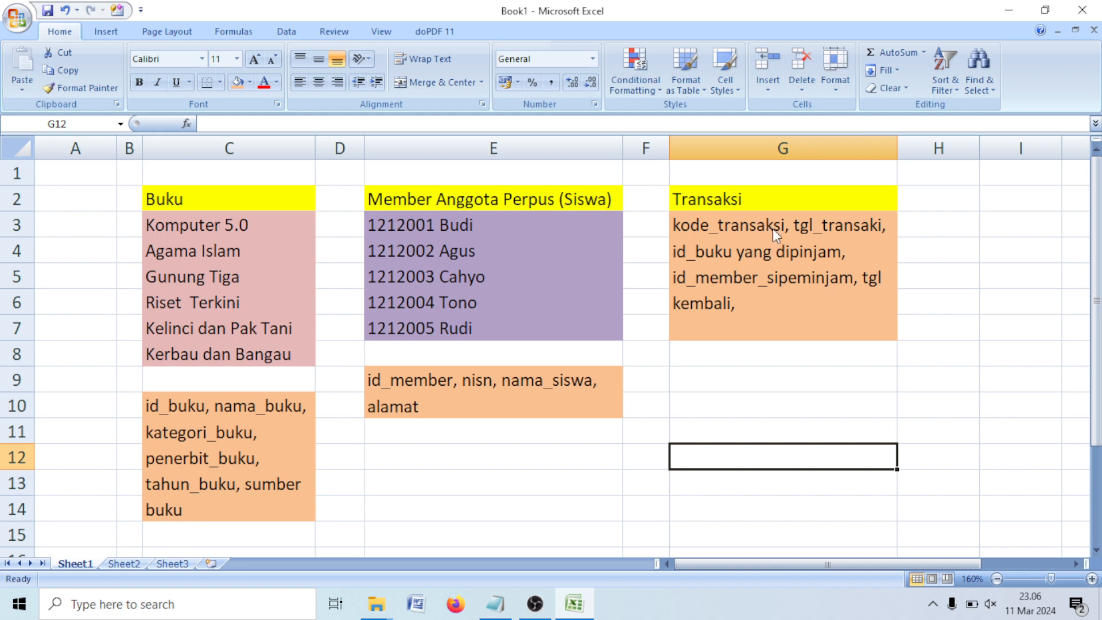
pyautogui.click(174, 199)
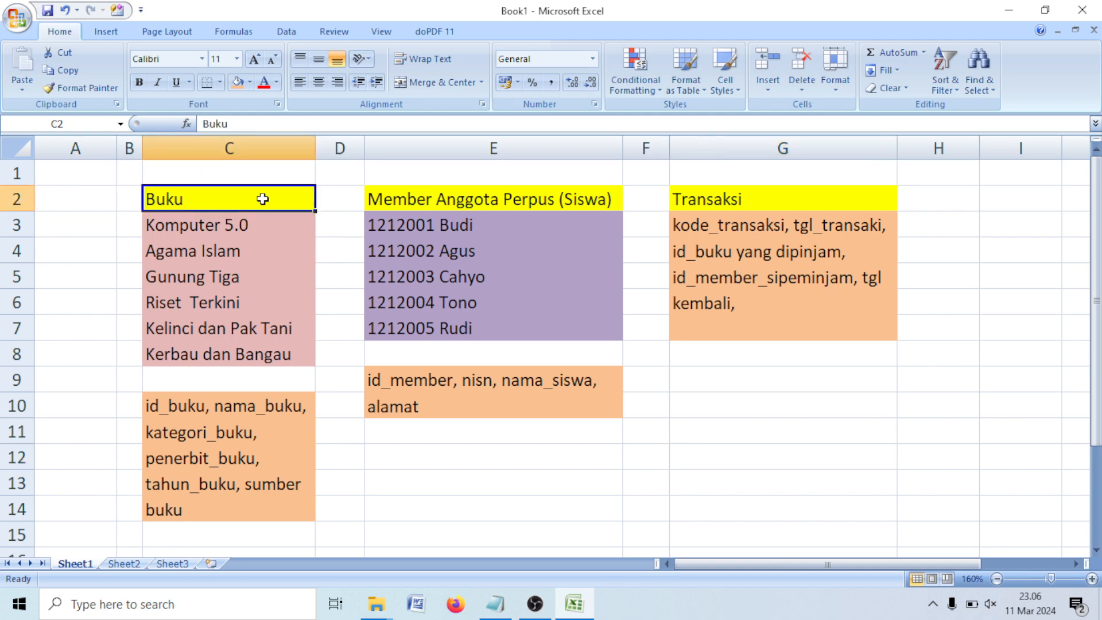
pyautogui.click(553, 203)
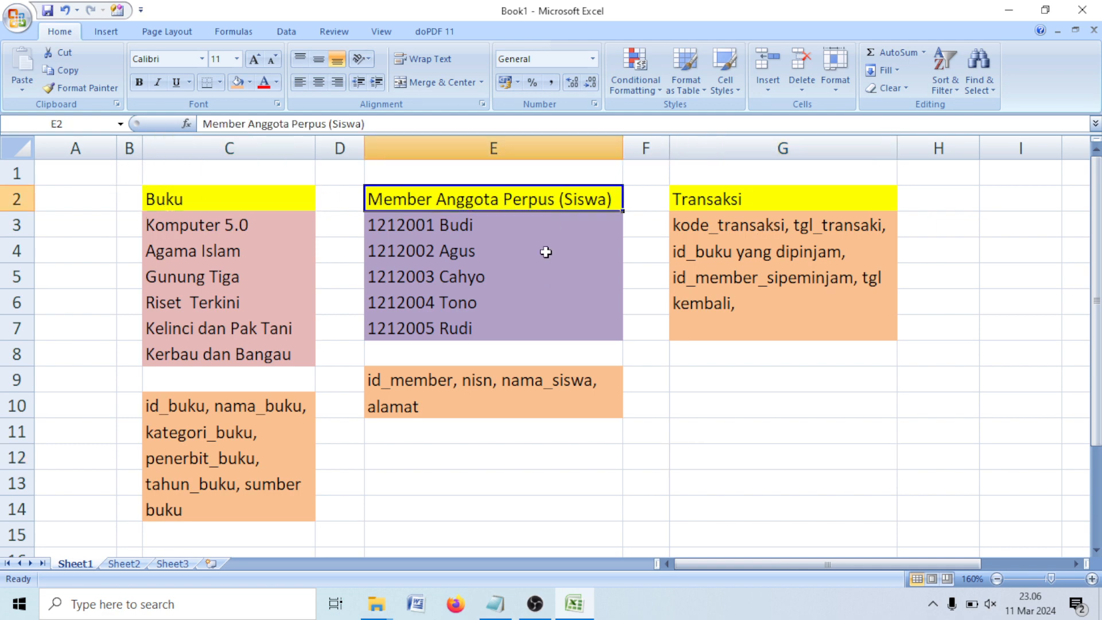
pyautogui.click(760, 201)
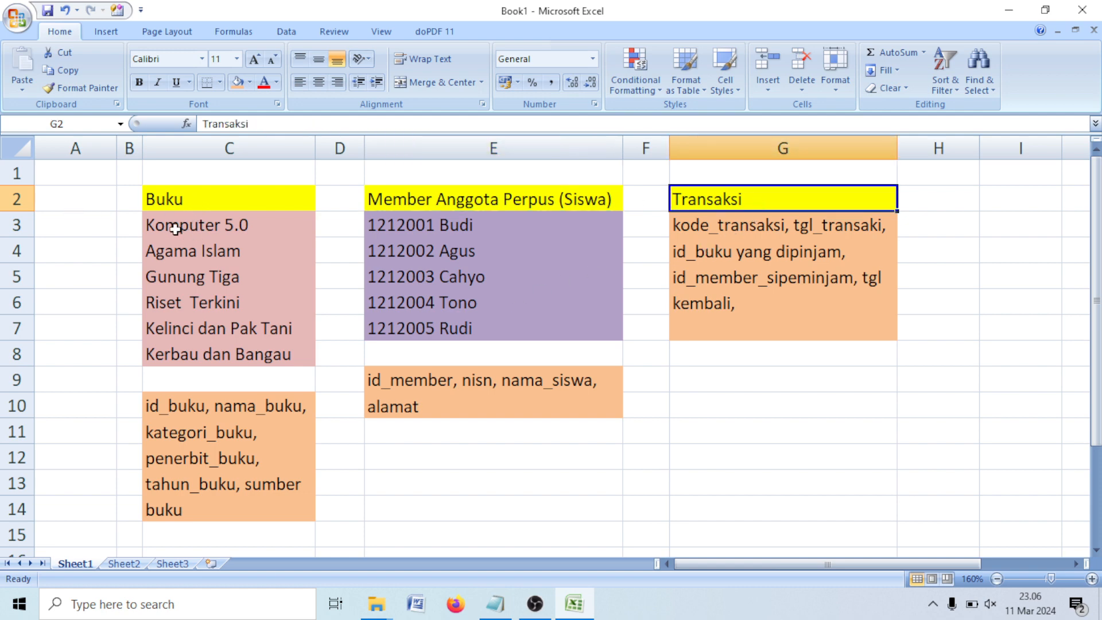
pyautogui.click(170, 407)
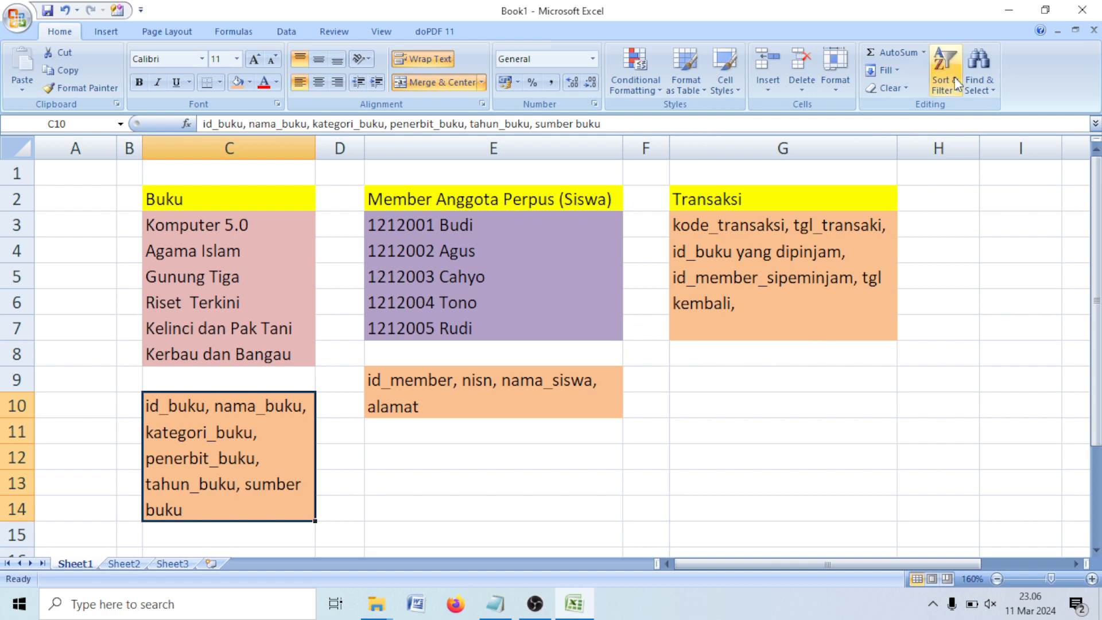
# - Leave the workbook and launch Microsoft Office Visio 2003 from the desktop
pyautogui.click(1003, 17)
pyautogui.doubleClick(1055, 53)
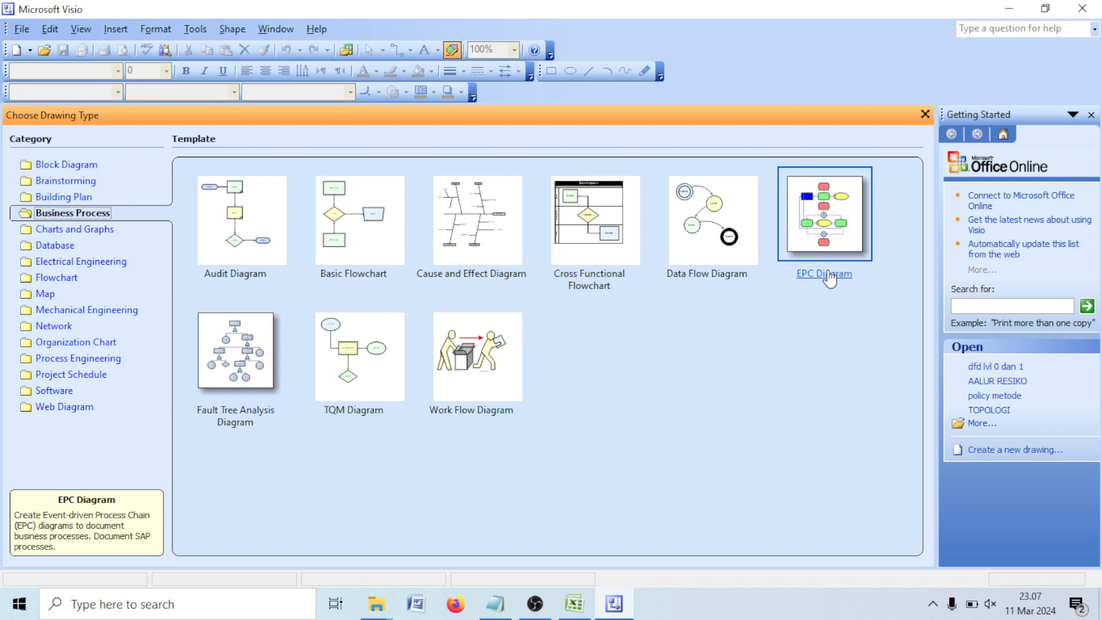
# - Switch to Firefox, go to google.com and search for "download office visio 2003 gdrive"
pyautogui.click(455, 604)
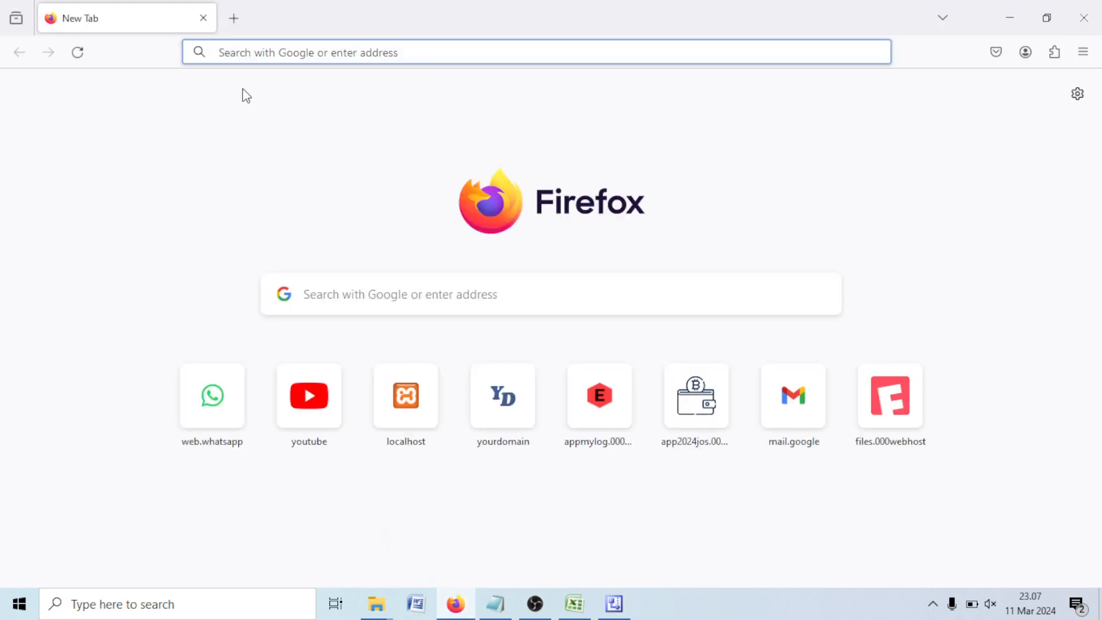
pyautogui.write('google.com')
pyautogui.press('Return')
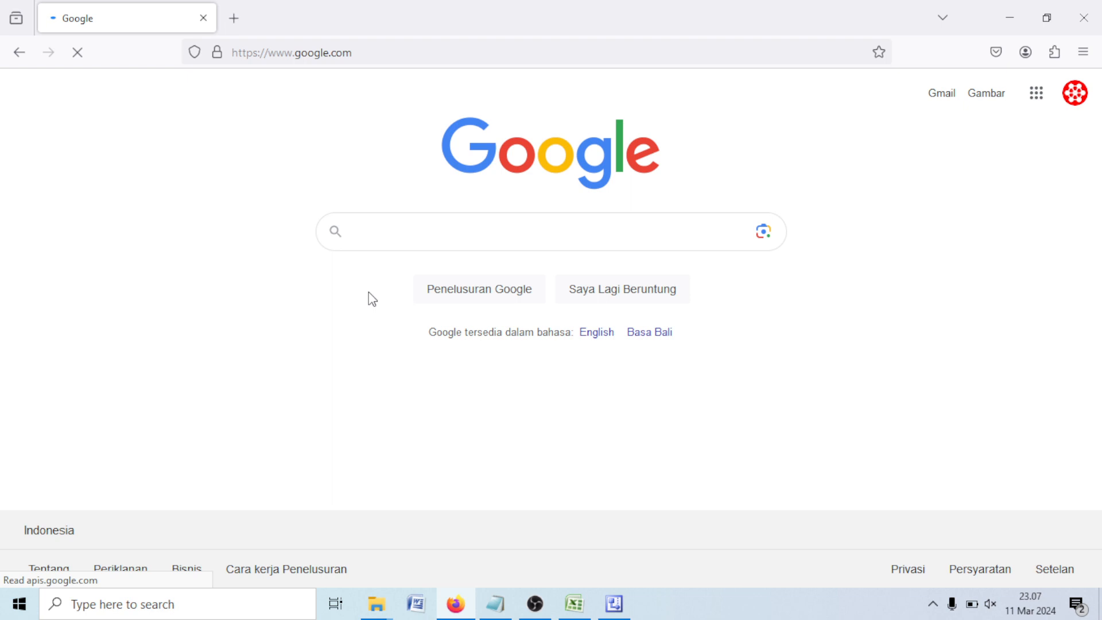
pyautogui.write('downloa')
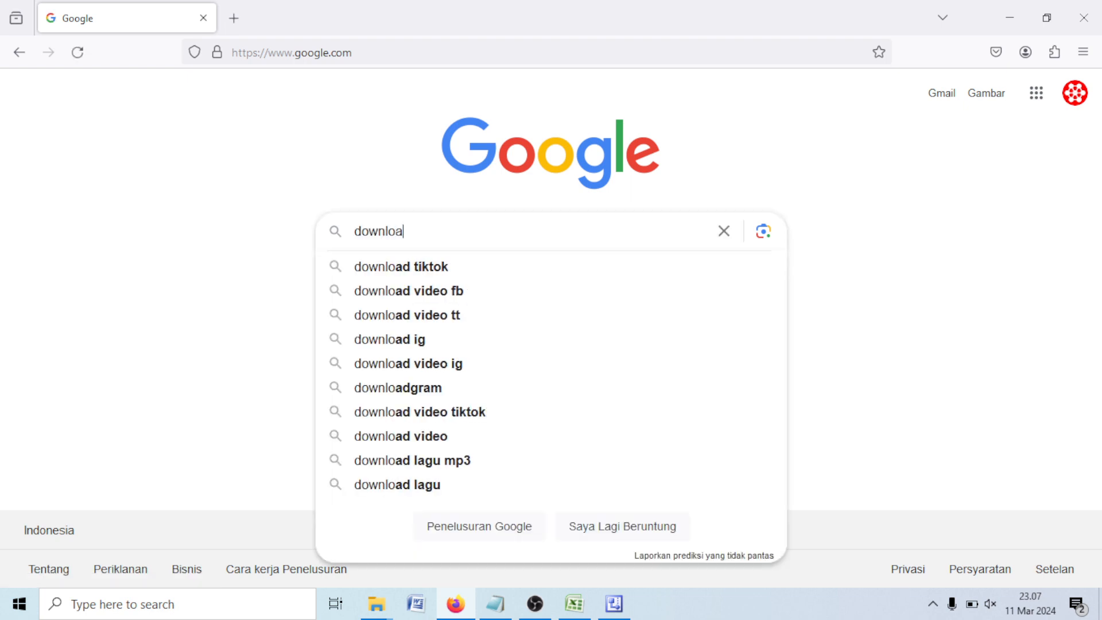
pyautogui.write('d offic')
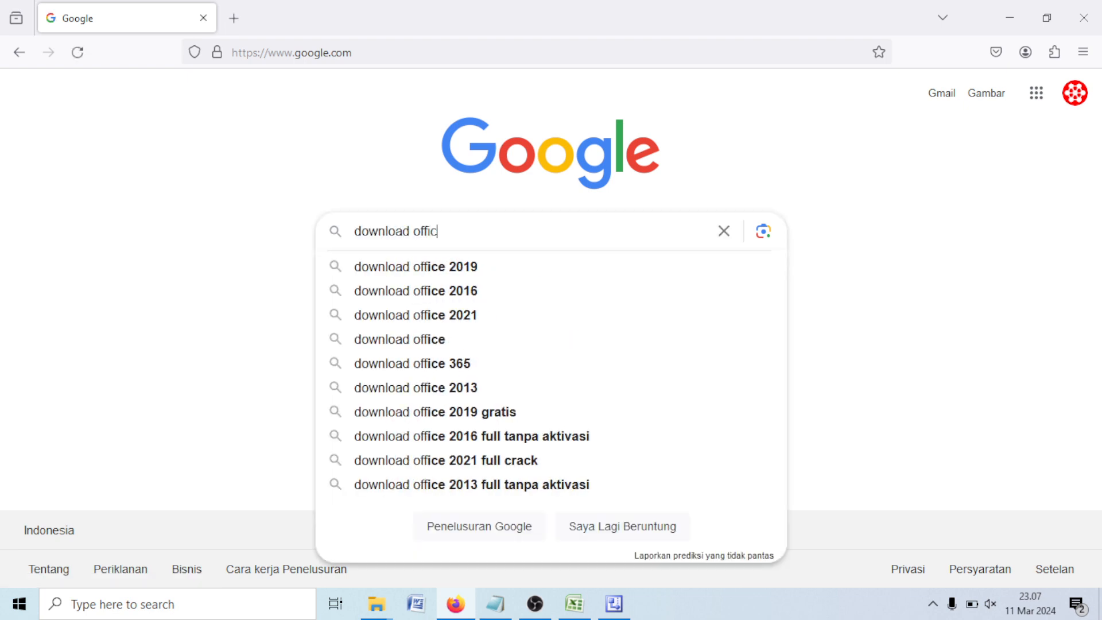
pyautogui.write('e visi')
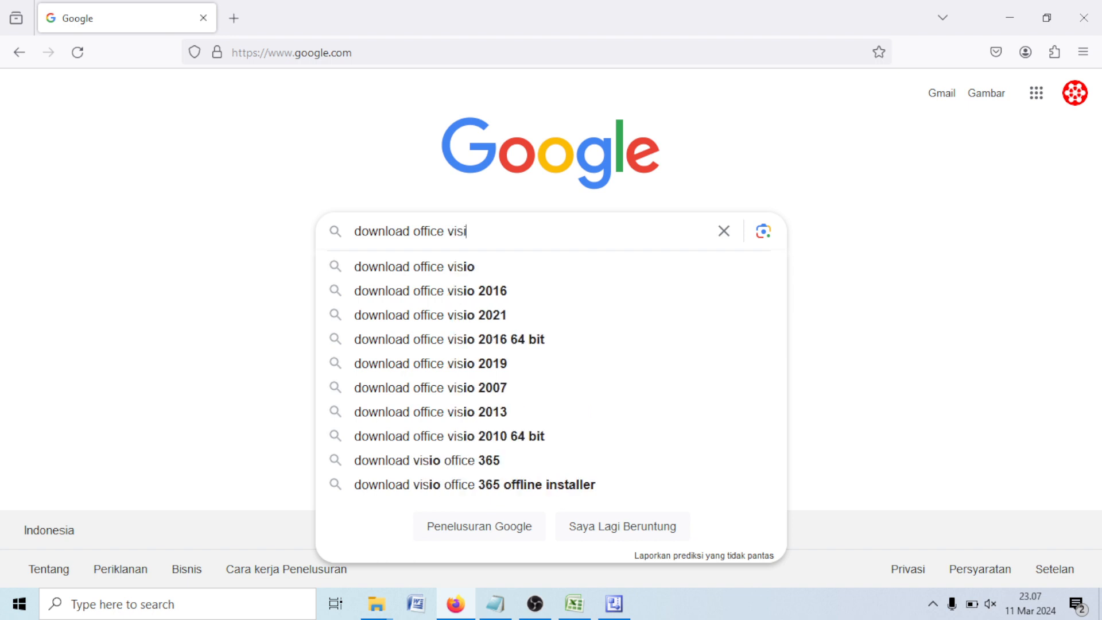
pyautogui.write('o 2003')
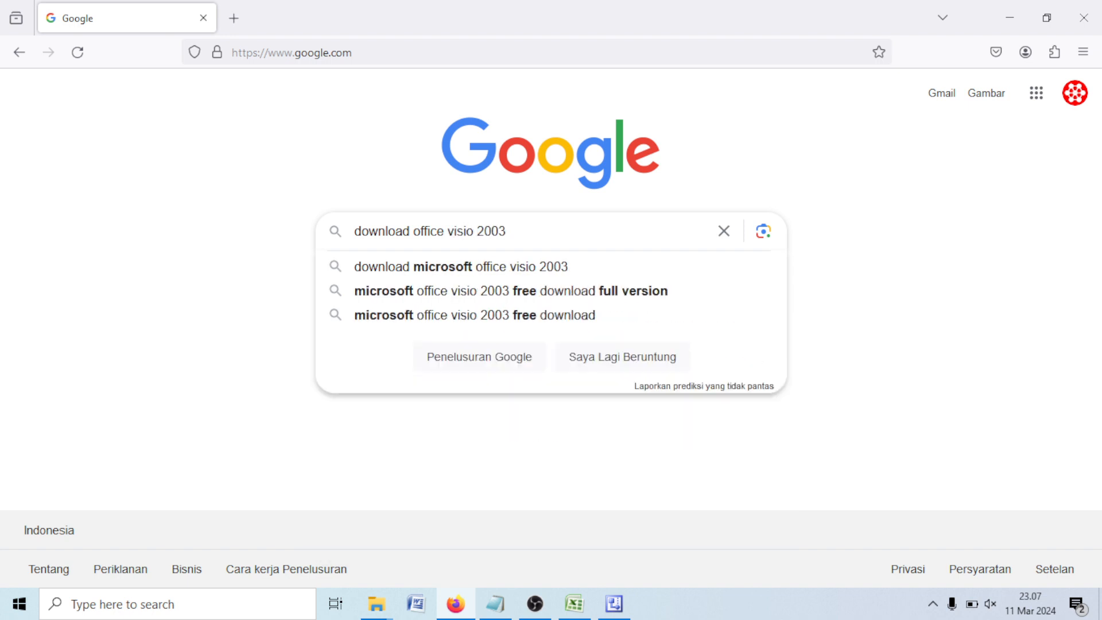
pyautogui.write(' gdrive')
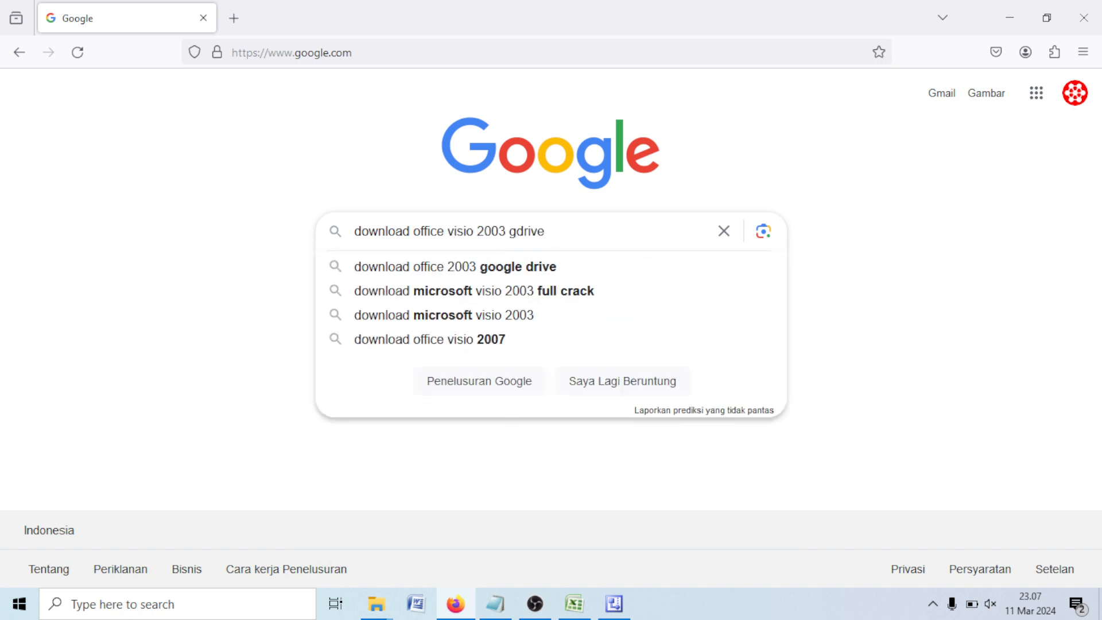
pyautogui.press('Return')
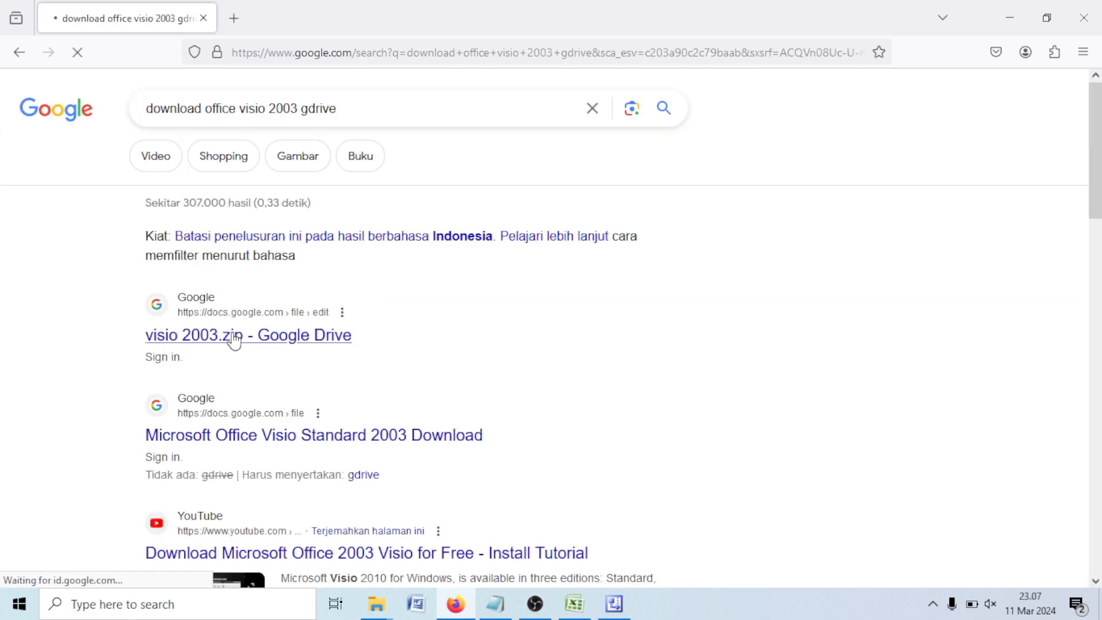
# - Open the visio 2003.zip Google Drive search result in a new tab and go to its download option
pyautogui.rightClick(247, 345)
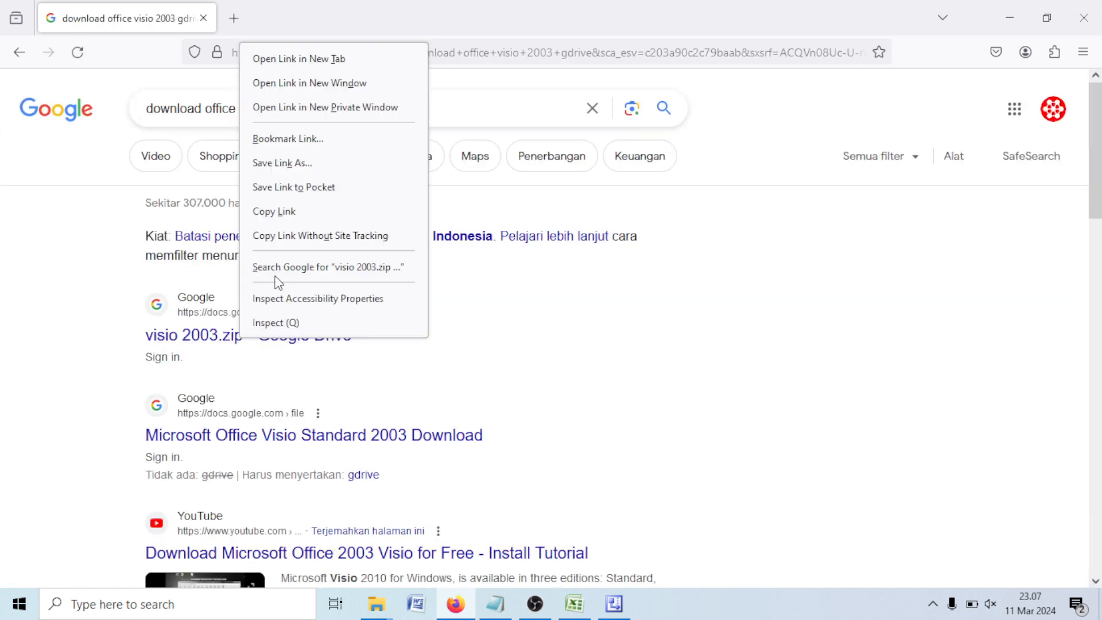
pyautogui.click(298, 58)
pyautogui.click(273, 17)
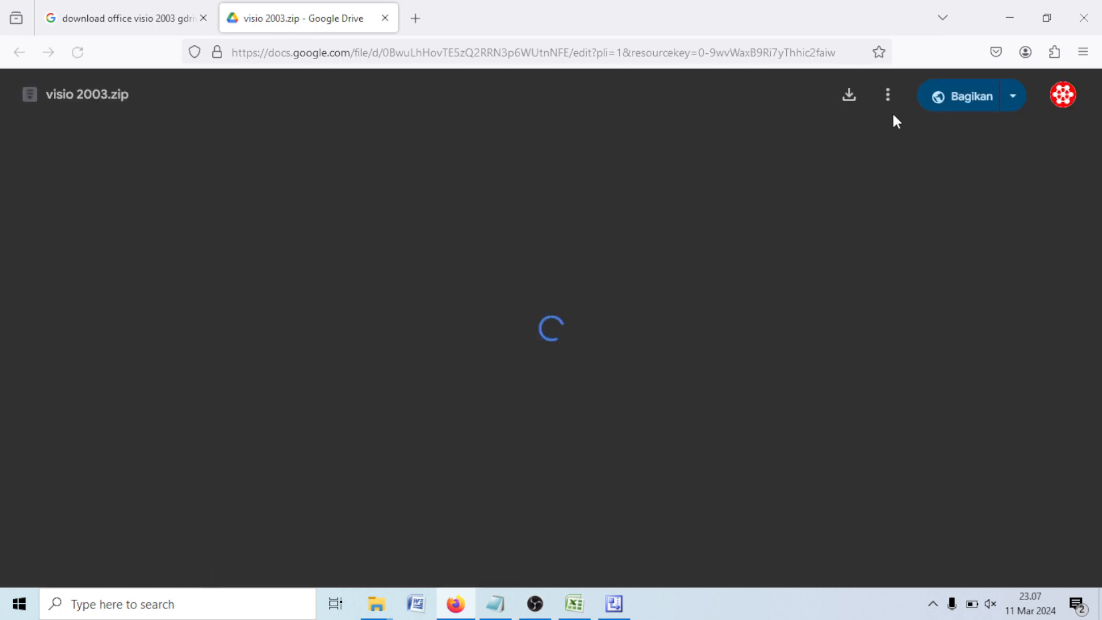
pyautogui.click(851, 99)
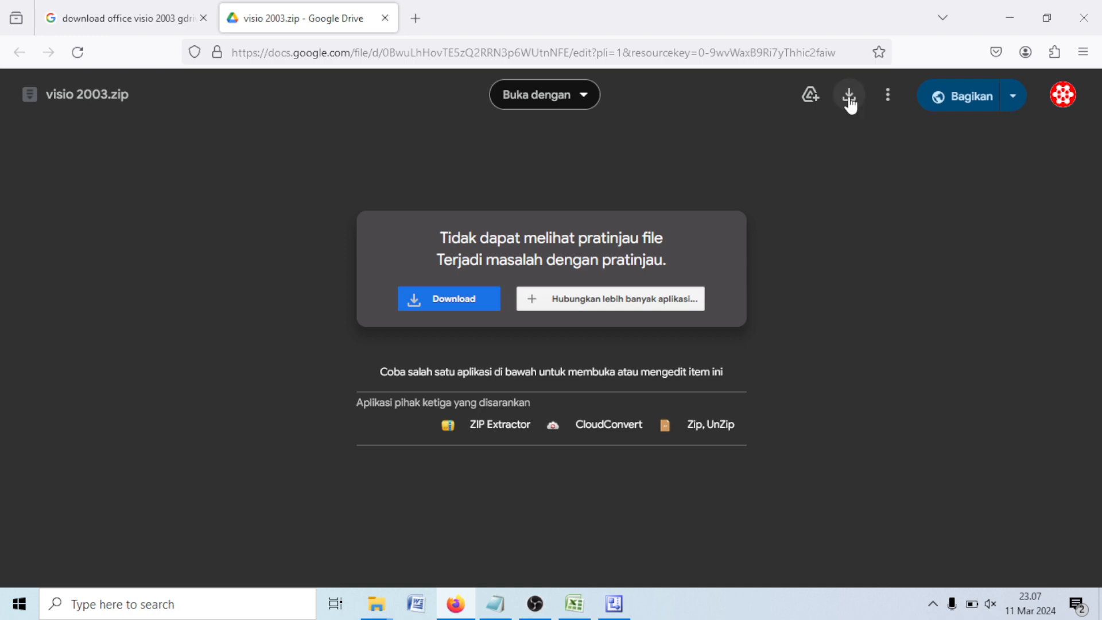
# - Return to Visio from the desktop and create a drawing from the Basic Flowchart template in the Business Process category
pyautogui.click(1010, 10)
pyautogui.click(1008, 9)
pyautogui.click(1050, 39)
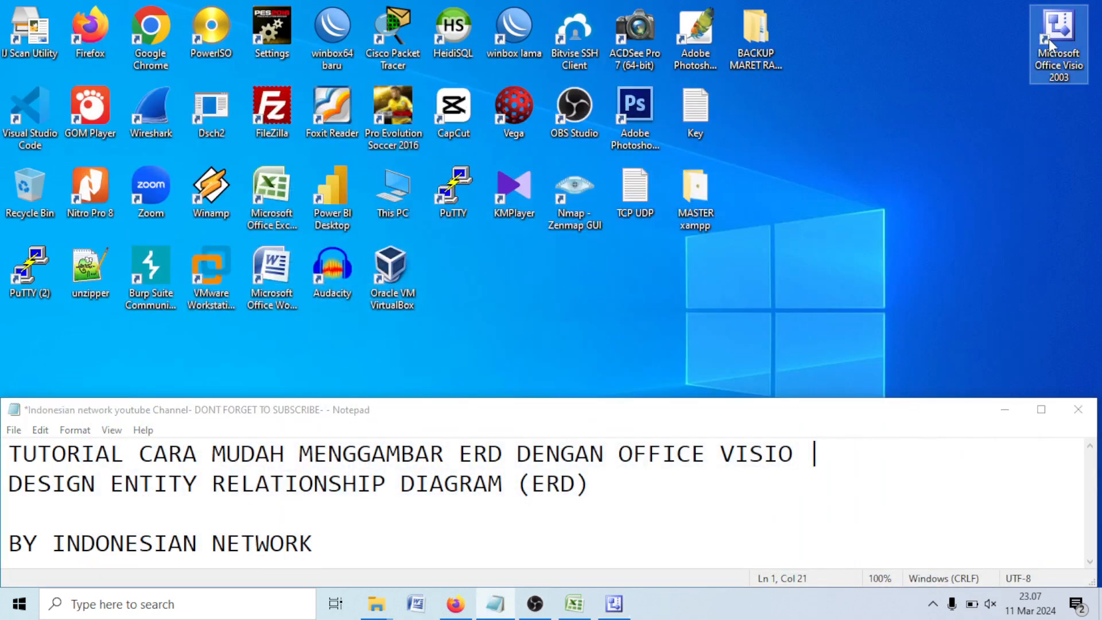
pyautogui.doubleClick(1049, 39)
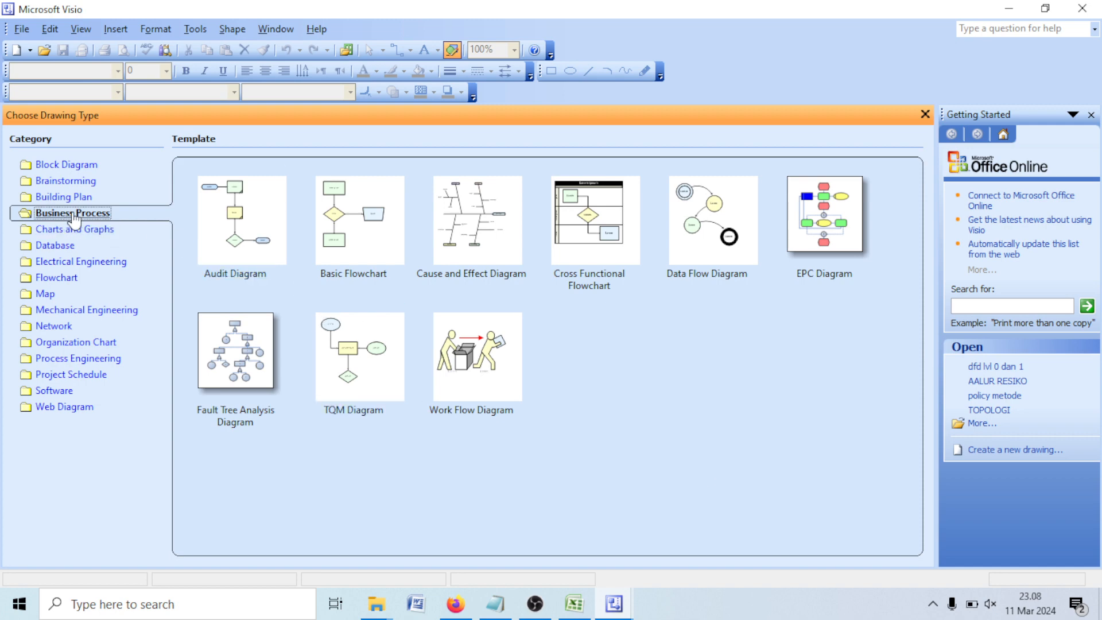
pyautogui.click(367, 274)
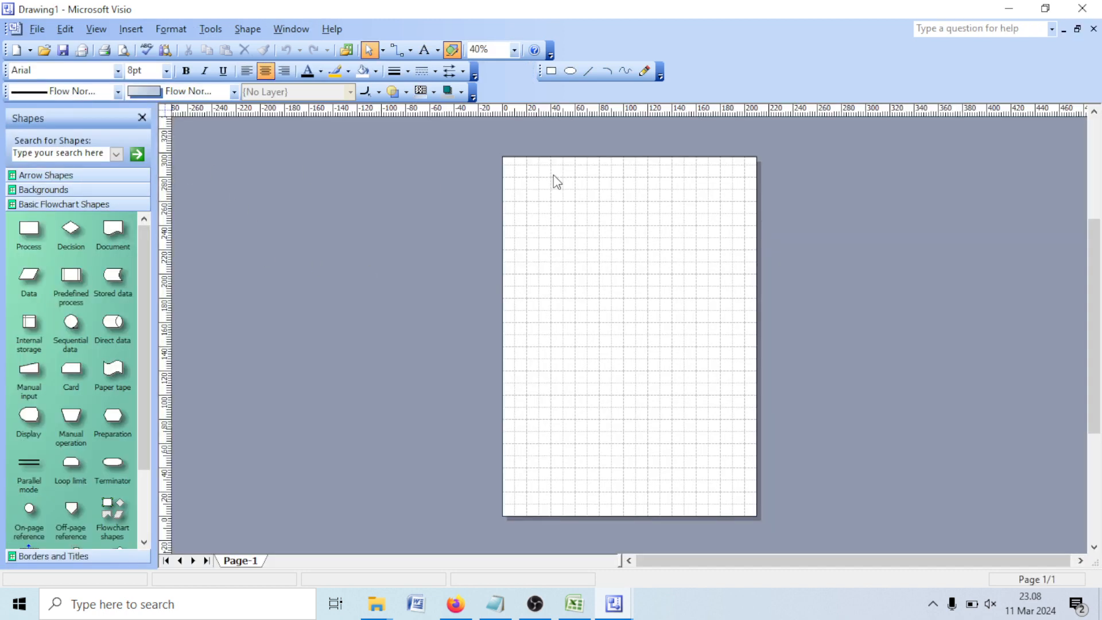
# - Place a 25 × 15 mm Process rectangle in the upper left part of the page
pyautogui.click(515, 50)
pyautogui.click(488, 102)
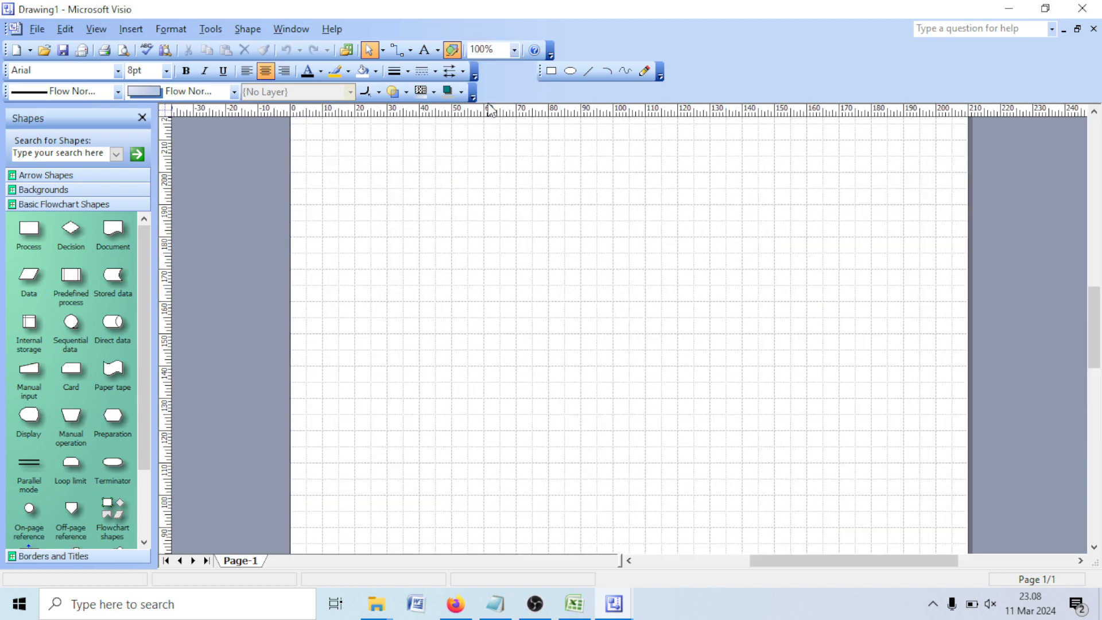
pyautogui.scroll(5, 661, 253)
pyautogui.scroll(-3, 664, 258)
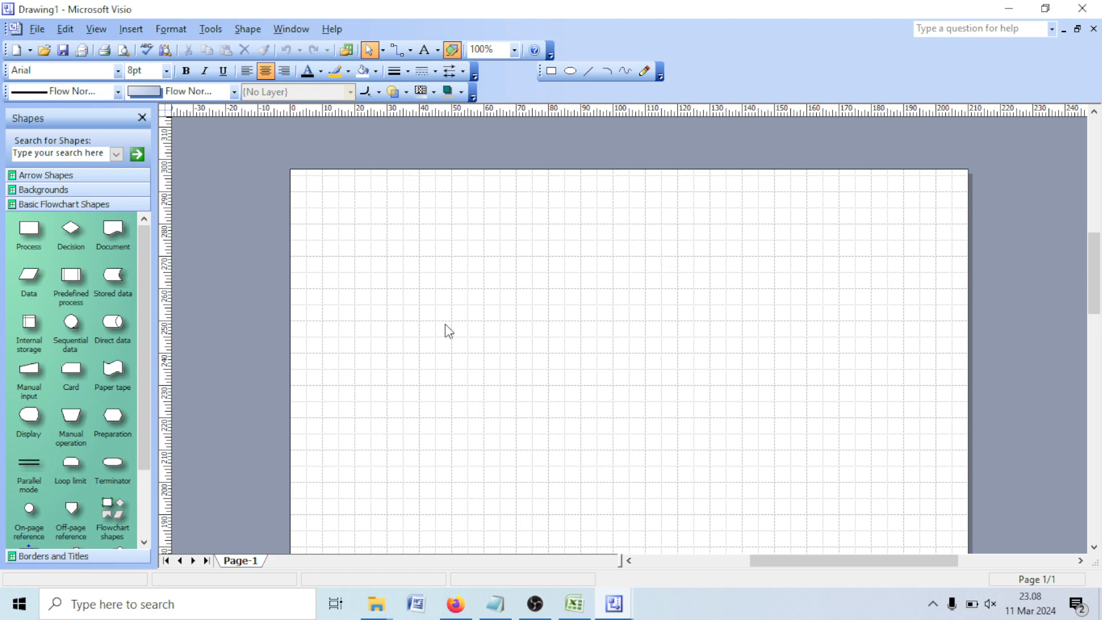
pyautogui.moveTo(31, 232); pyautogui.dragTo(456, 321)
pyautogui.click(636, 326)
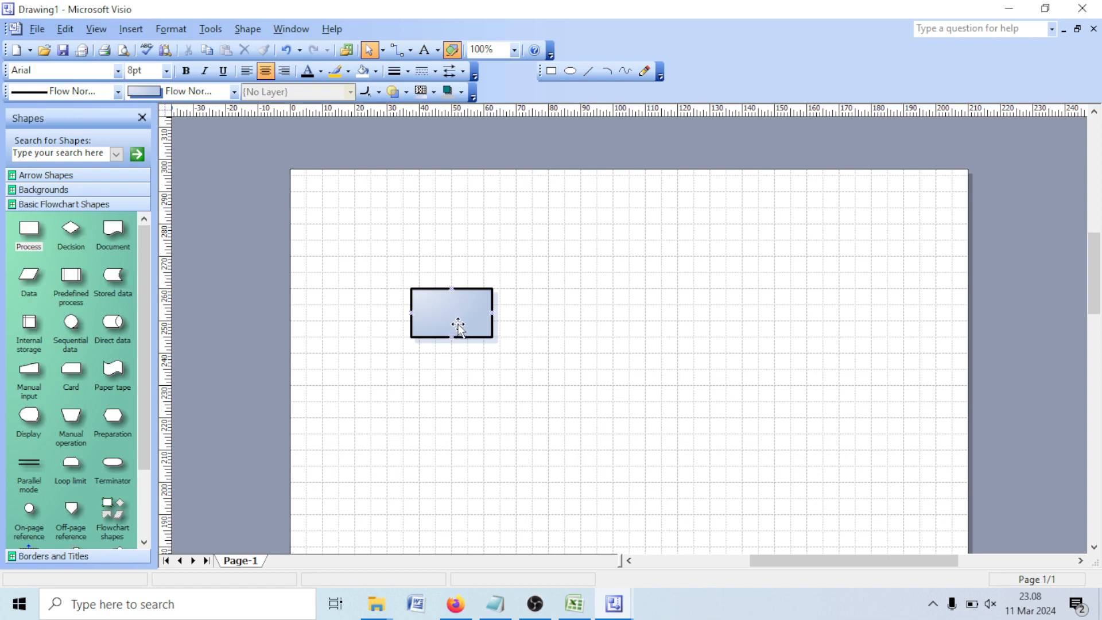
pyautogui.moveTo(457, 327); pyautogui.dragTo(419, 325)
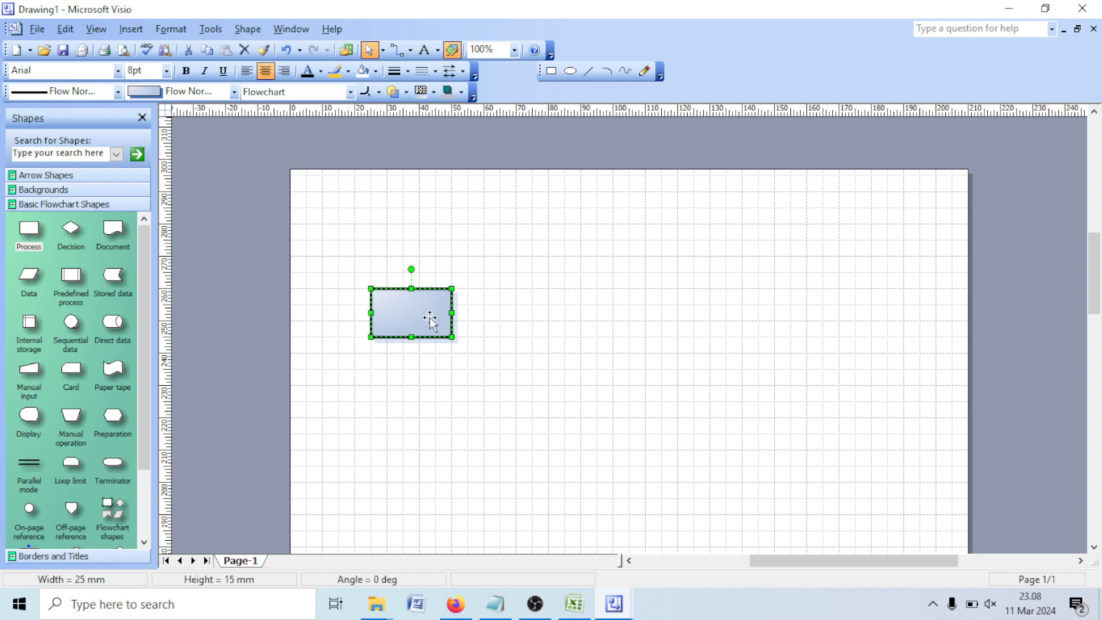
pyautogui.click(595, 335)
# - Place a Decision diamond to the right of the Process rectangle, level with it
pyautogui.moveTo(72, 232); pyautogui.dragTo(580, 322)
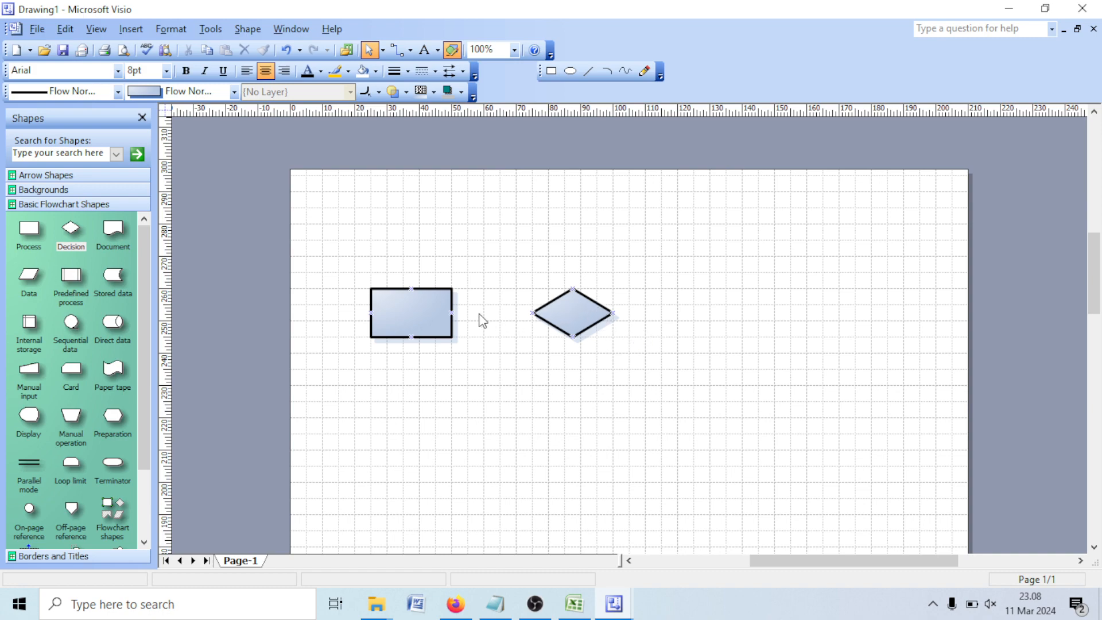
pyautogui.click(406, 308)
pyautogui.click(779, 345)
# - Switch to the Excel workbook to check the Buku and Member headings, and return to the Visio drawing
pyautogui.click(591, 604)
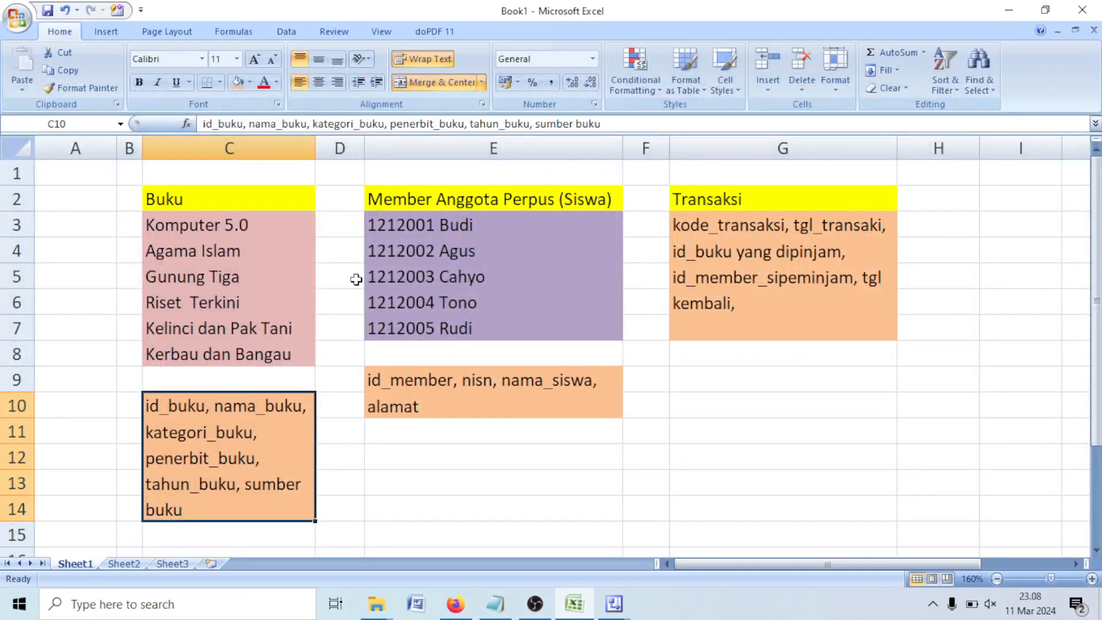
pyautogui.click(222, 200)
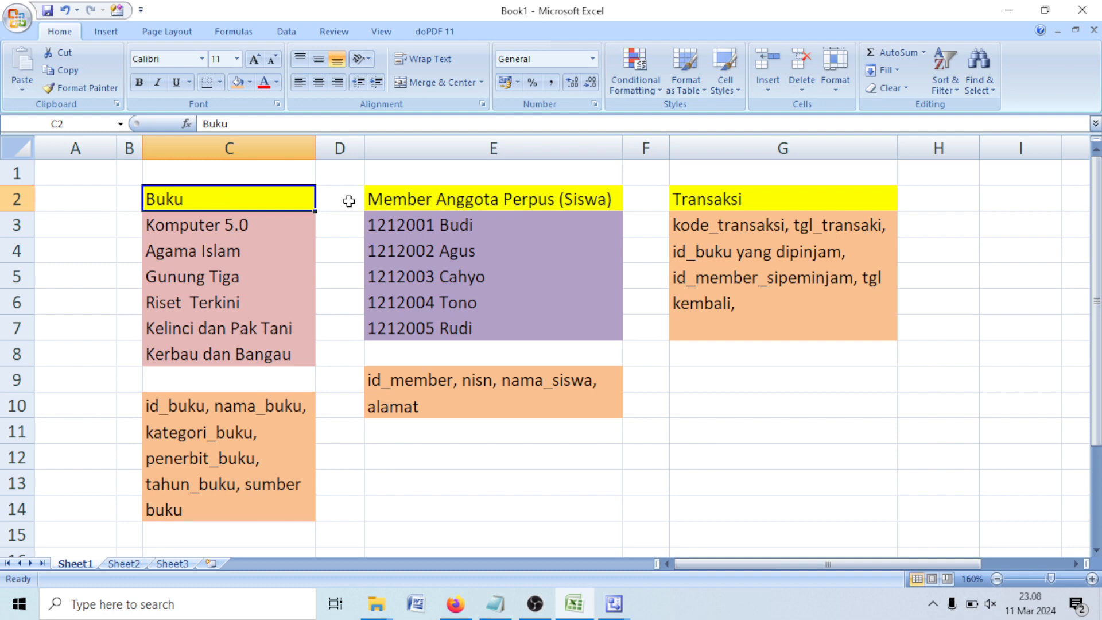
pyautogui.click(396, 200)
pyautogui.click(1012, 12)
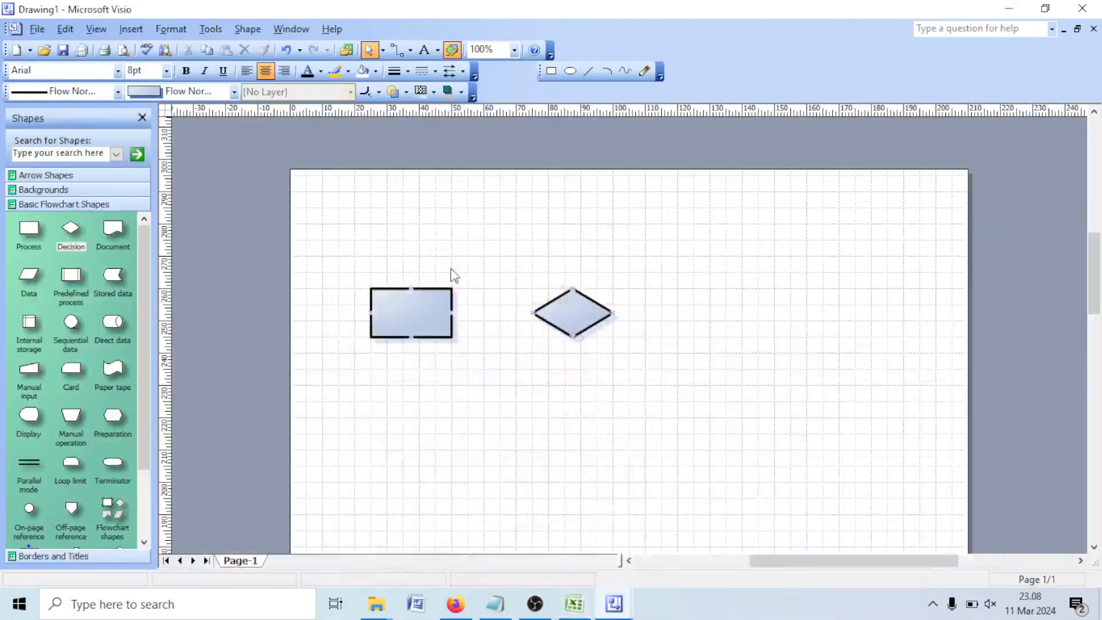
# - Label the Process rectangle BUKU
pyautogui.doubleClick(402, 323)
pyautogui.write('BU')
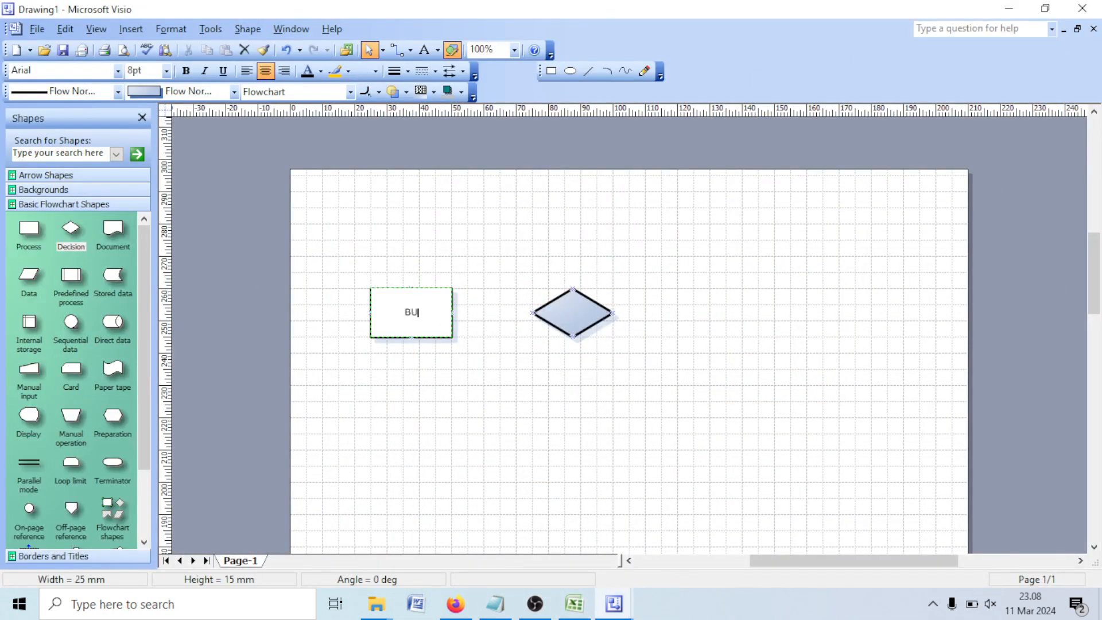
pyautogui.write('KU')
pyautogui.click(510, 338)
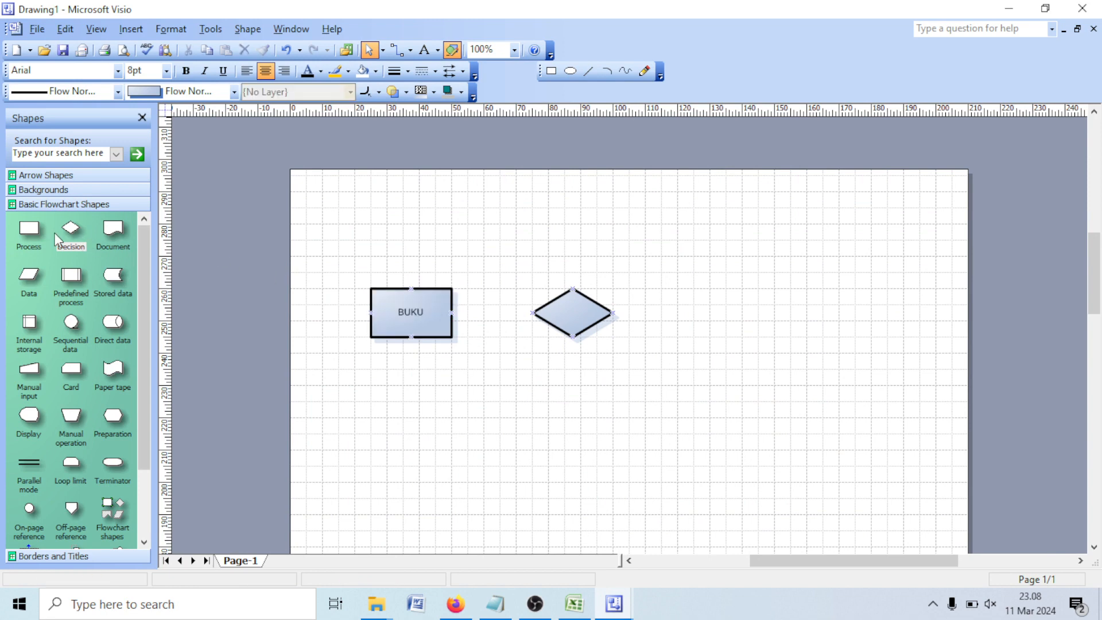
# - Place a second 25 × 15 mm Process rectangle directly below BUKU and label it MEMBER
pyautogui.moveTo(28, 230); pyautogui.dragTo(411, 384)
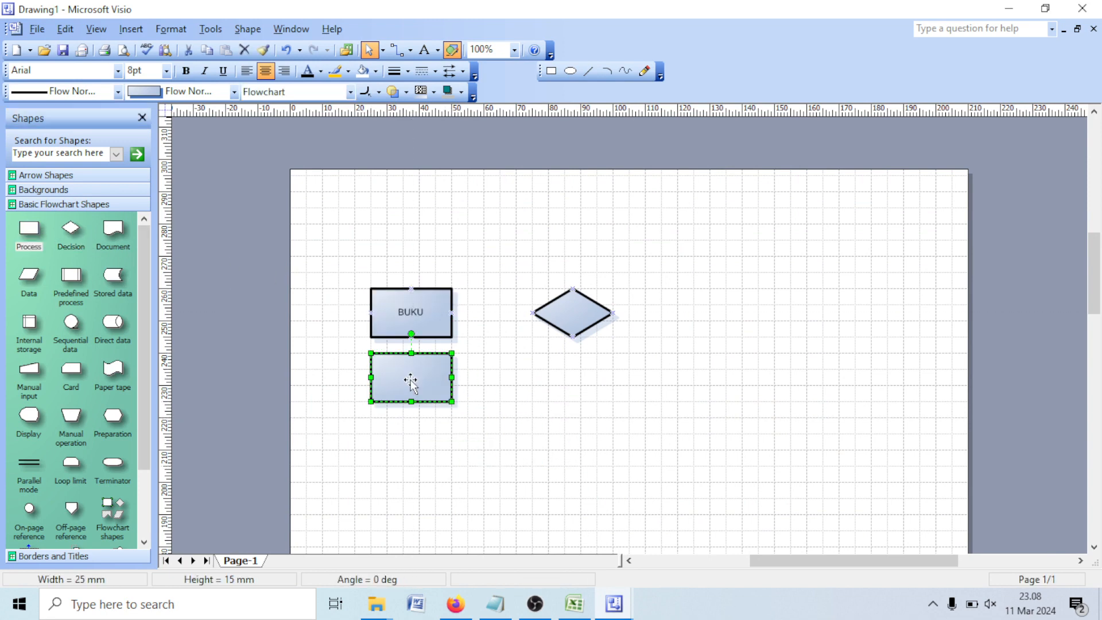
pyautogui.doubleClick(411, 384)
pyautogui.write('MEM')
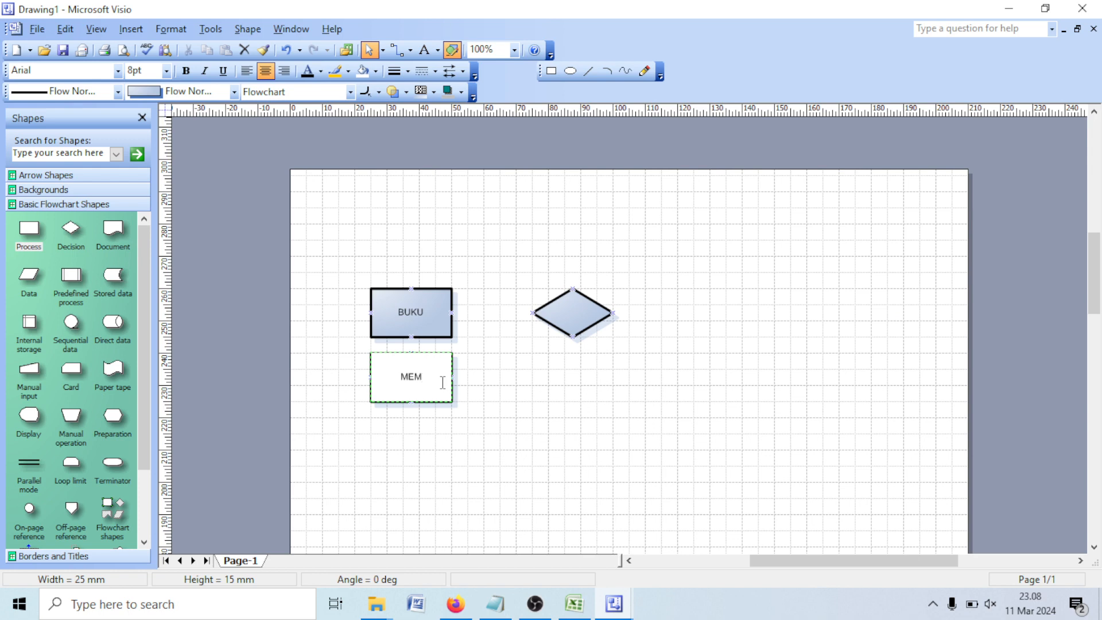
pyautogui.write('BER')
pyautogui.click(556, 431)
pyautogui.click(439, 393)
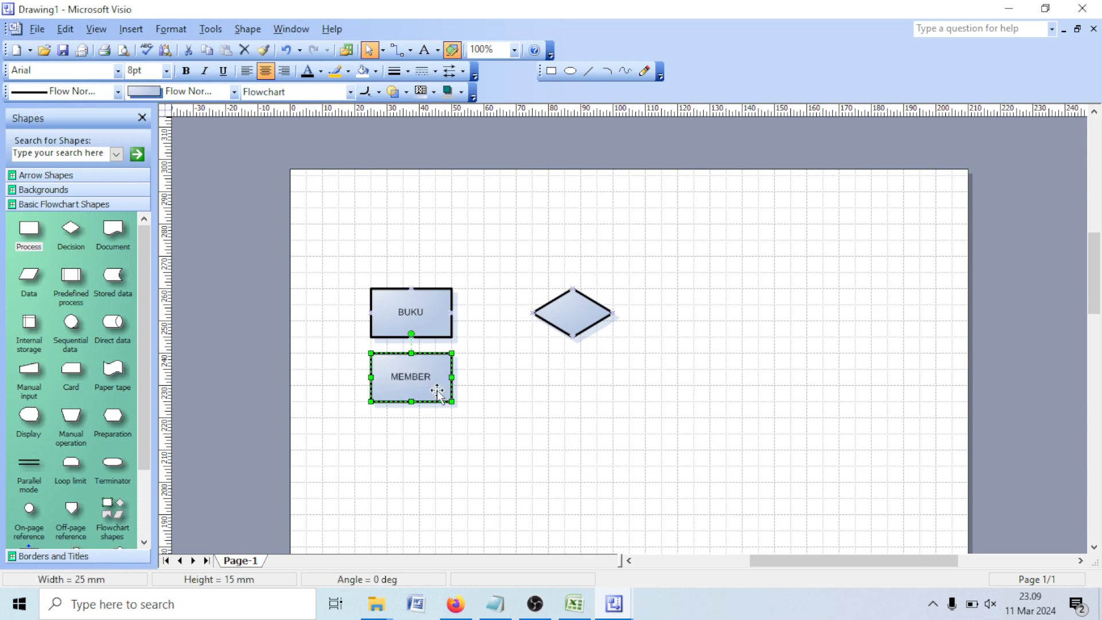
# - Place a third 25 × 15 mm Process rectangle directly below MEMBER and label it TRANSAKSI, checking the Transaksi heading in the Excel workbook
pyautogui.moveTo(29, 232); pyautogui.dragTo(411, 453)
pyautogui.click(574, 603)
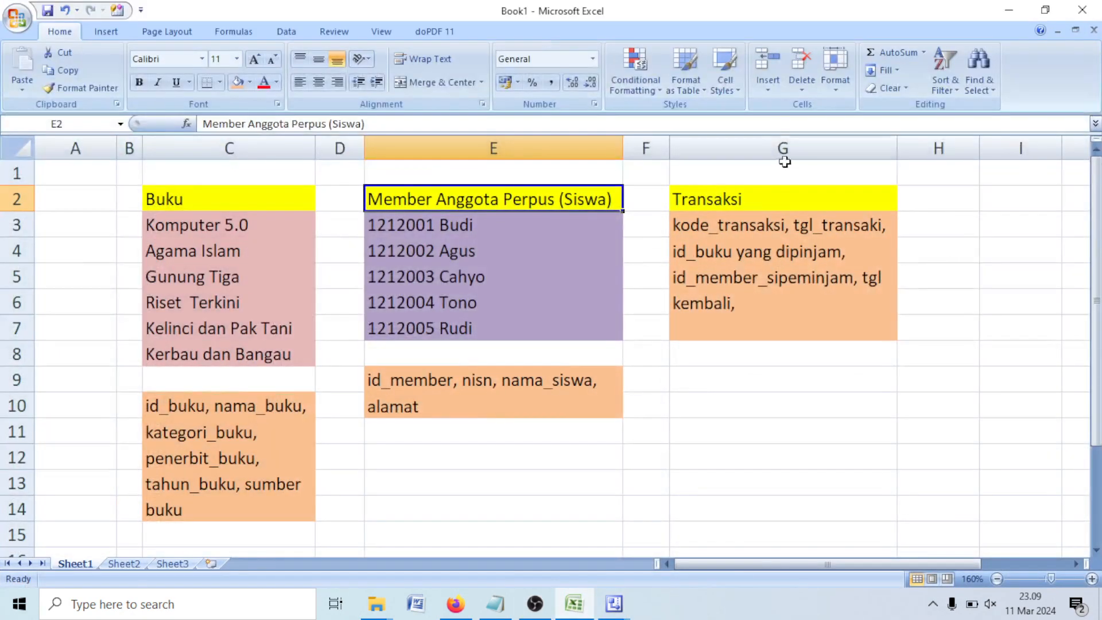
pyautogui.click(1009, 10)
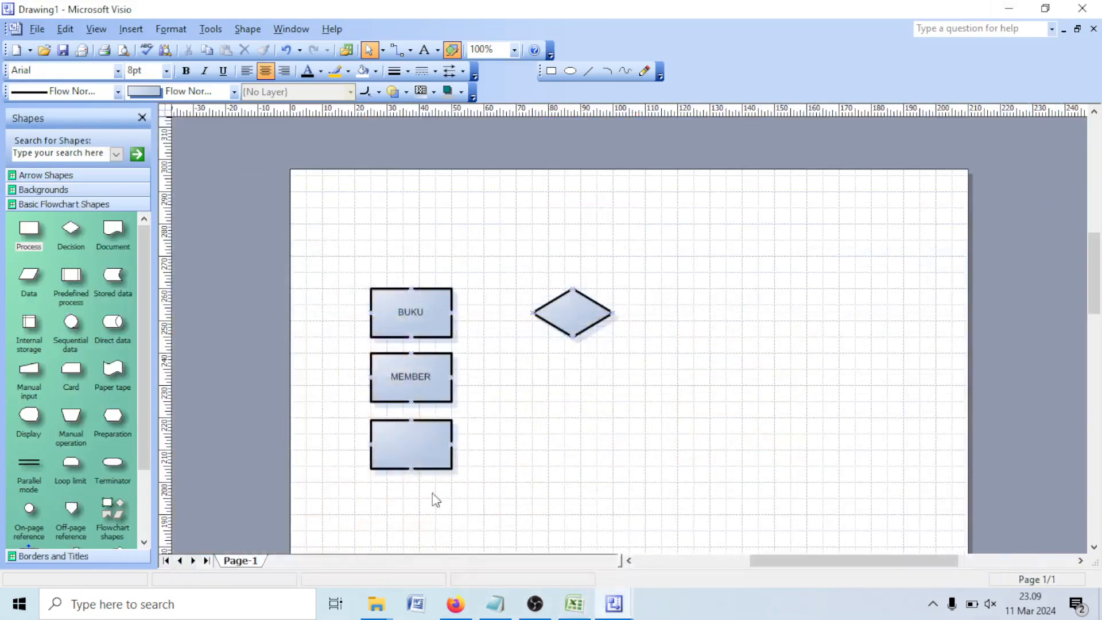
pyautogui.doubleClick(414, 449)
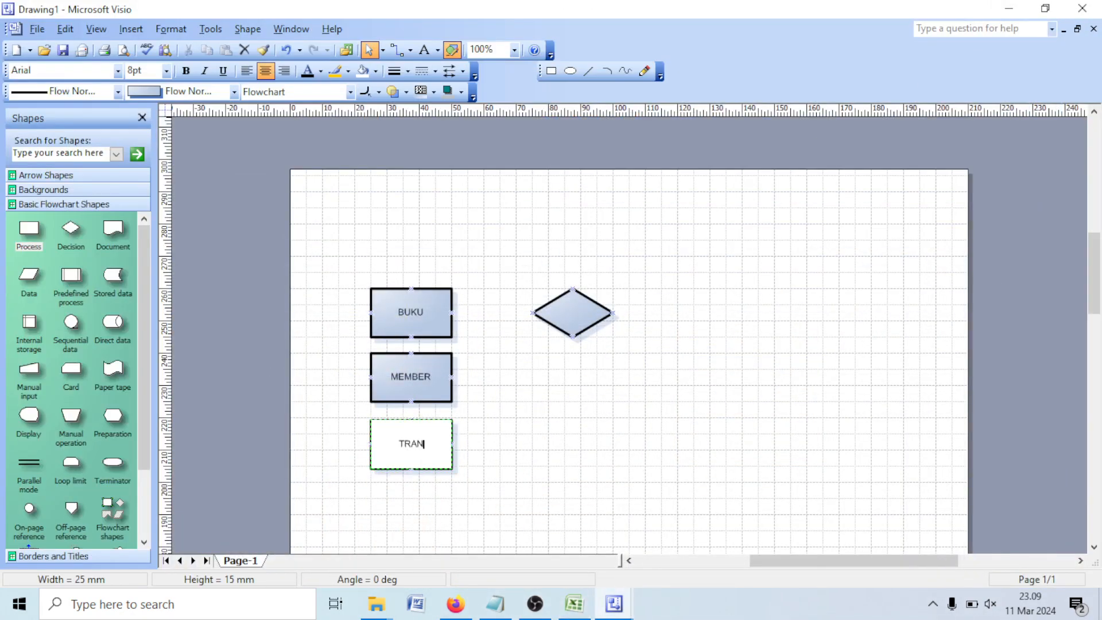
pyautogui.write('TRANSAKSI')
pyautogui.click(480, 447)
# - Rearrange the shapes at 150% zoom: MEMBER far to the right of BUKU, TRANSAKSI between and below them, the diamond directly below BUKU
pyautogui.click(515, 50)
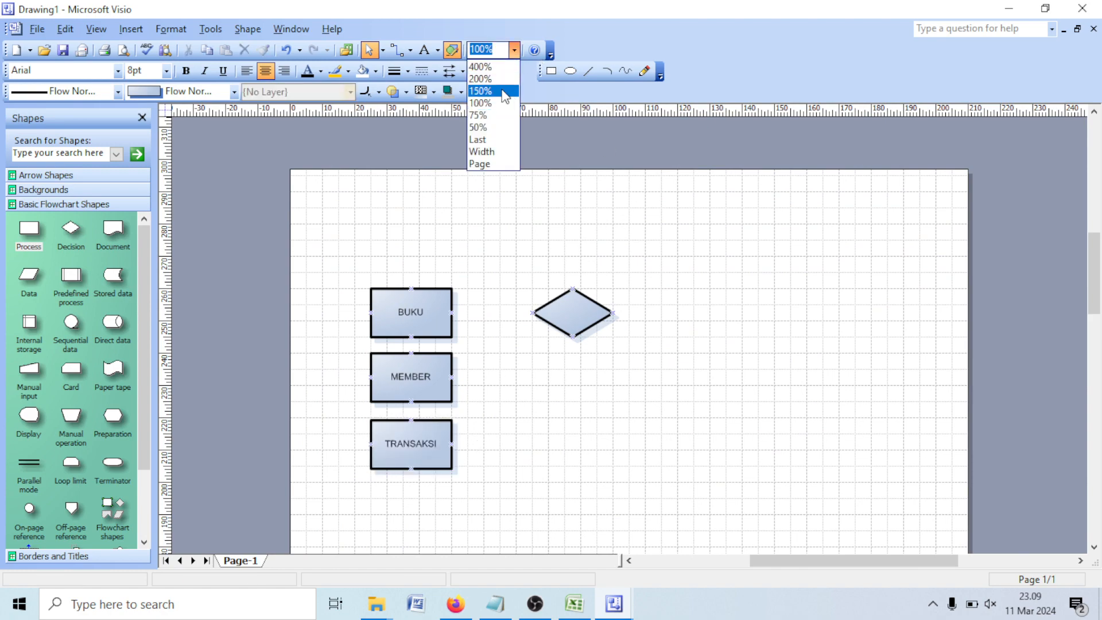
pyautogui.click(491, 84)
pyautogui.scroll(2, 717, 257)
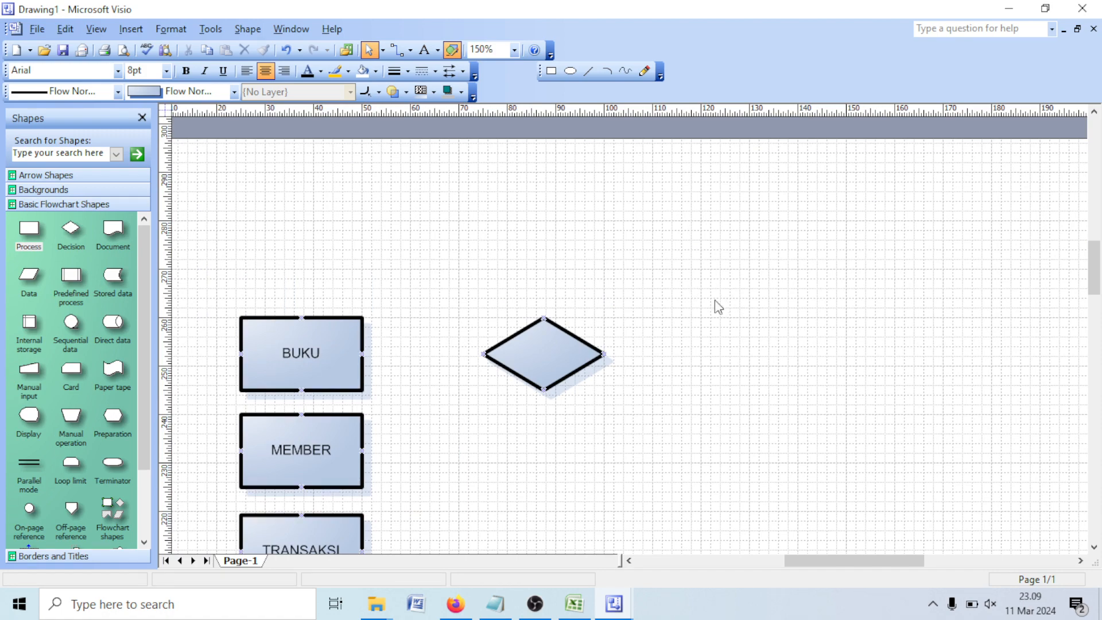
pyautogui.moveTo(340, 446); pyautogui.dragTo(879, 366)
pyautogui.moveTo(327, 516); pyautogui.dragTo(570, 487)
pyautogui.moveTo(546, 379); pyautogui.dragTo(303, 517)
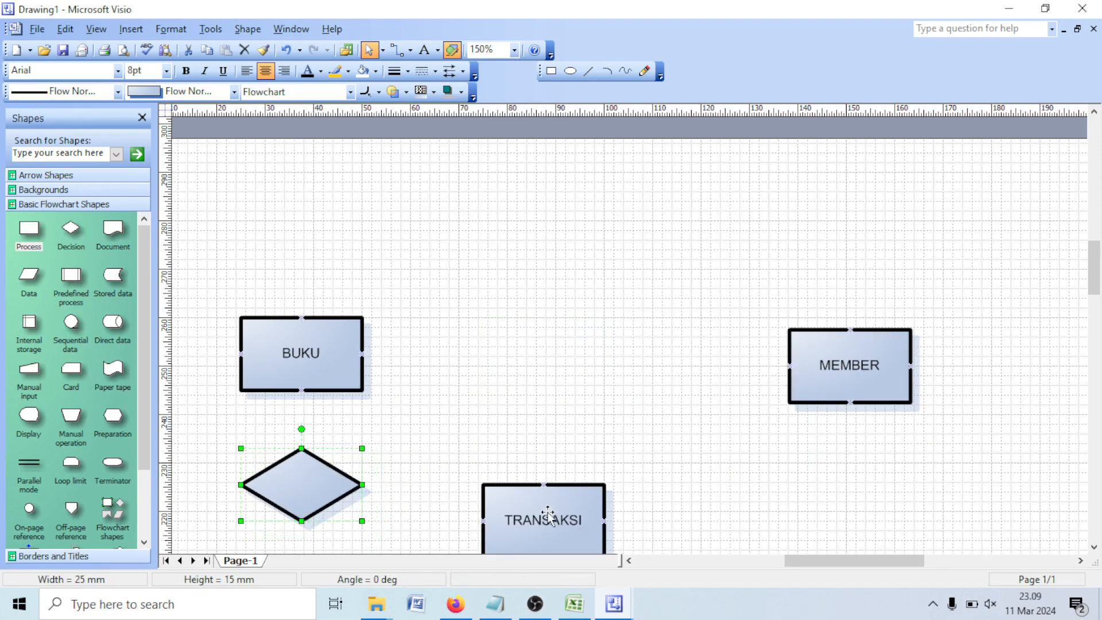
pyautogui.moveTo(550, 520); pyautogui.dragTo(557, 468)
pyautogui.click(648, 447)
pyautogui.click(637, 388)
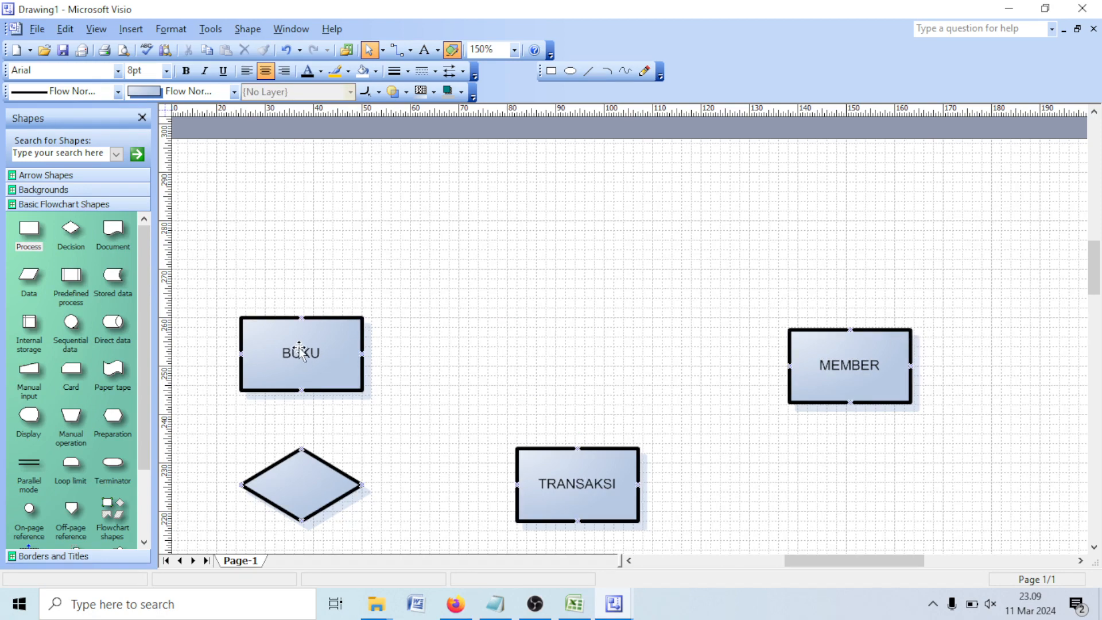
# - Check the book attributes in the Excel workbook, and place a 25 × 10 mm Terminator above BUKU in Visio labelled Id_buku
pyautogui.click(574, 603)
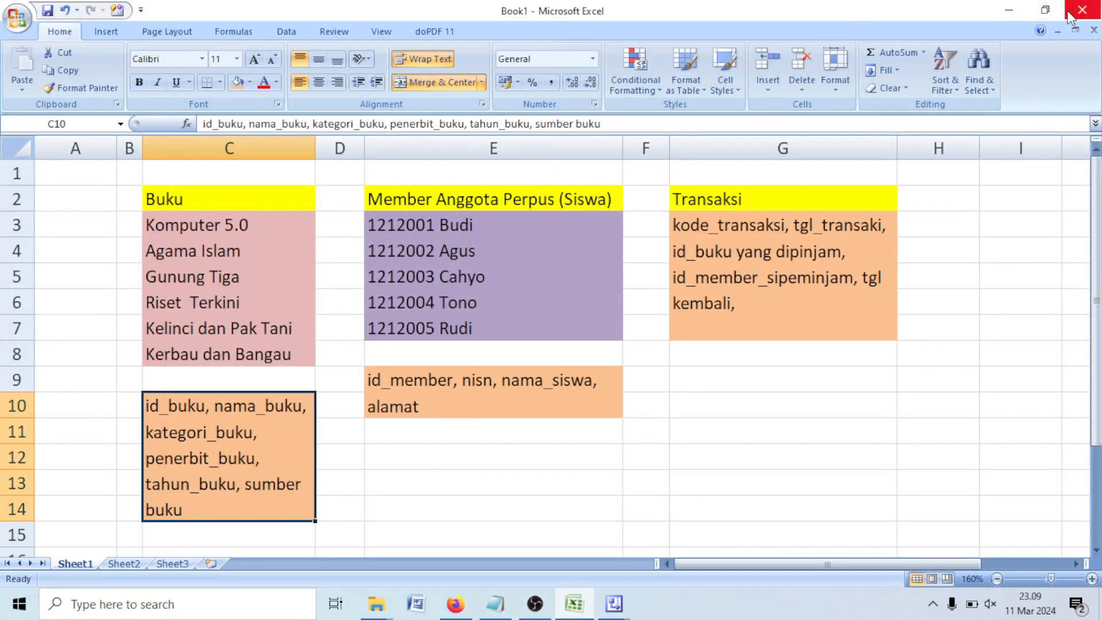
pyautogui.click(1008, 9)
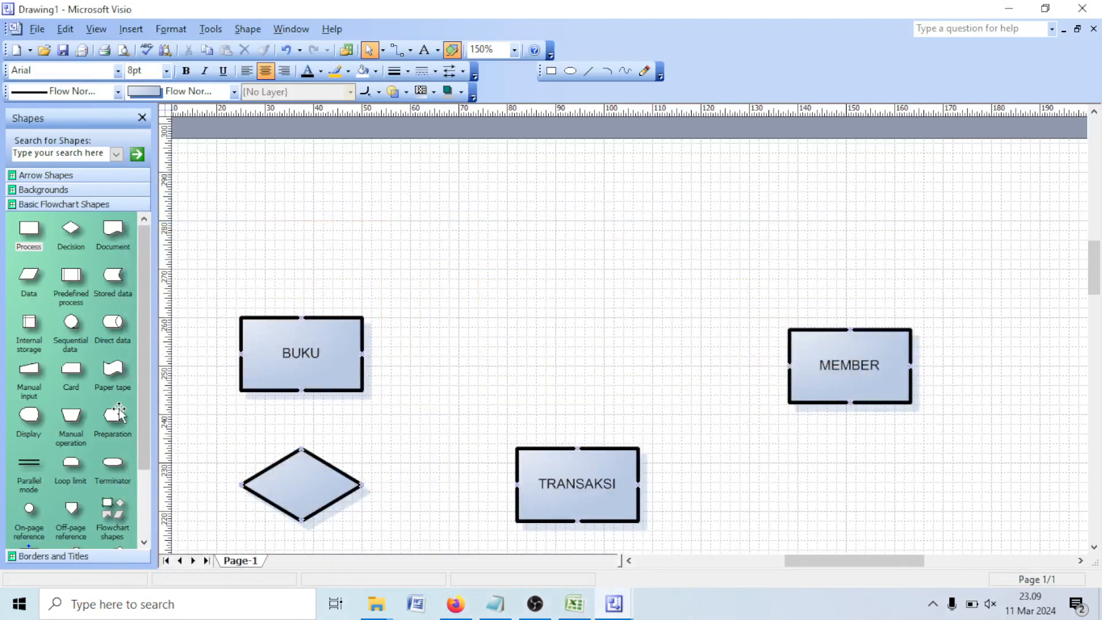
pyautogui.moveTo(117, 471); pyautogui.dragTo(253, 230)
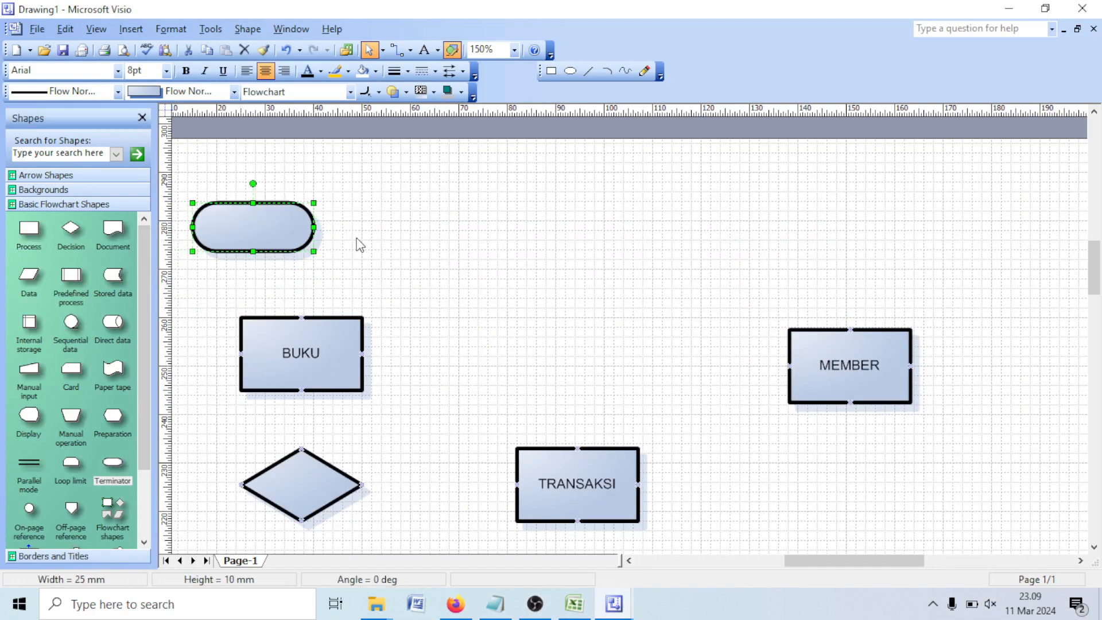
pyautogui.doubleClick(276, 233)
pyautogui.write('Id_b')
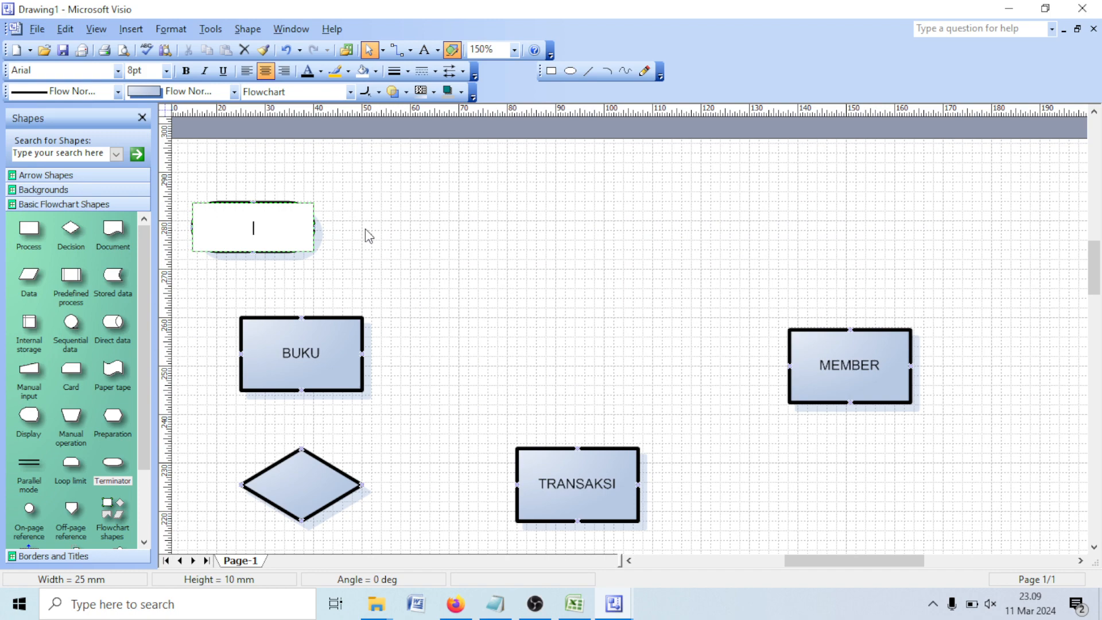
pyautogui.write('uku')
pyautogui.click(378, 241)
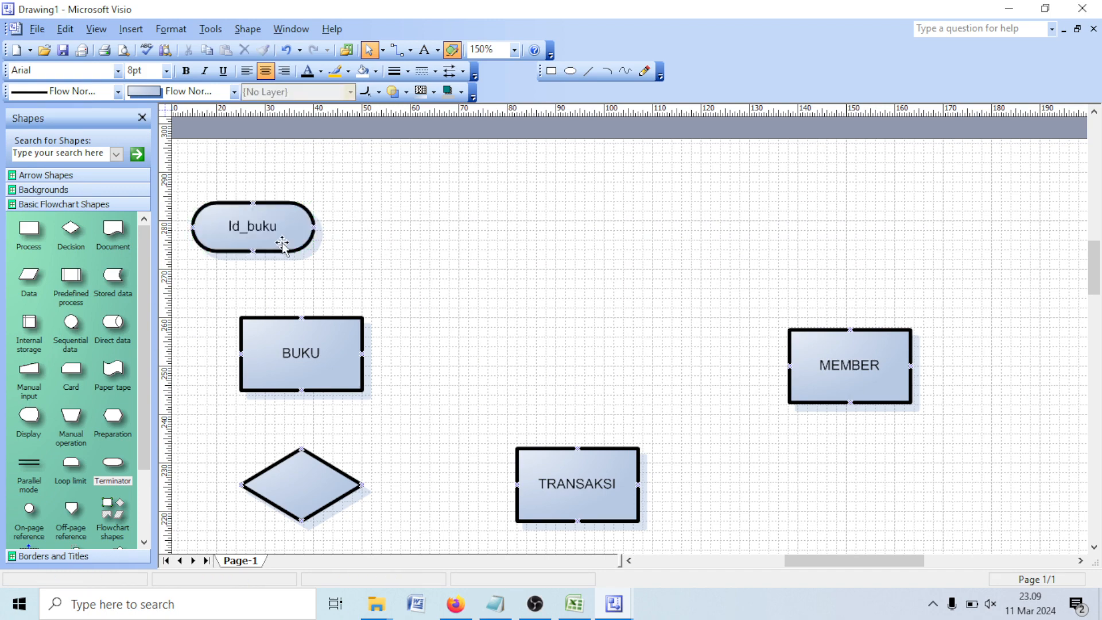
# - Switch to the Excel workbook, highlight id_buku in the book attribute list, and return to the Visio drawing
pyautogui.moveTo(614, 603)
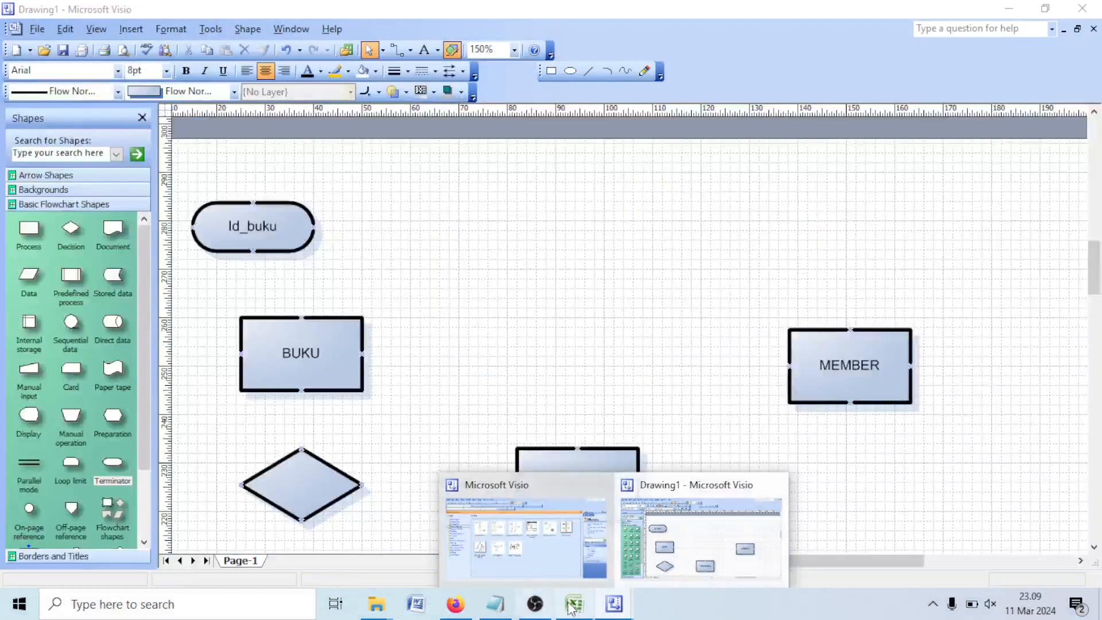
pyautogui.click(574, 603)
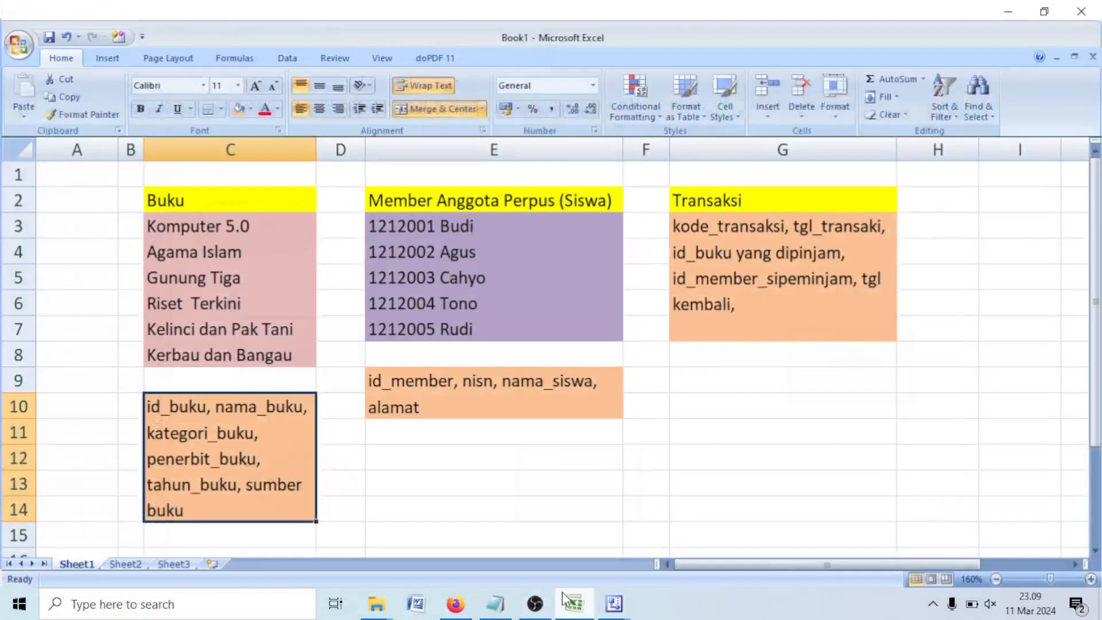
pyautogui.doubleClick(187, 411)
pyautogui.moveTo(205, 409); pyautogui.dragTo(157, 409)
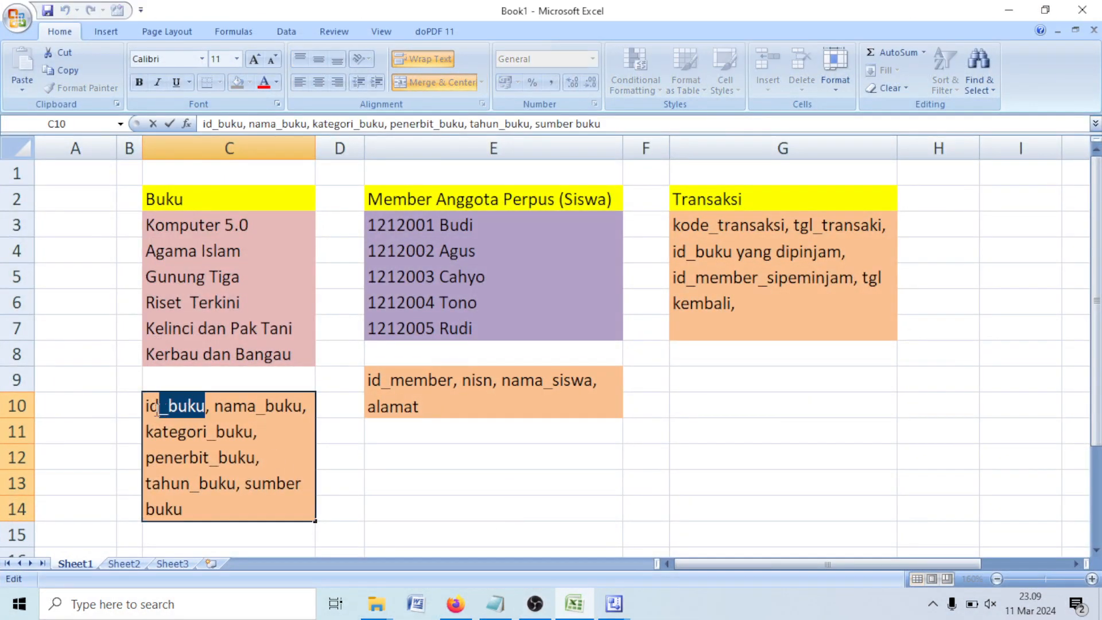
pyautogui.click(1008, 10)
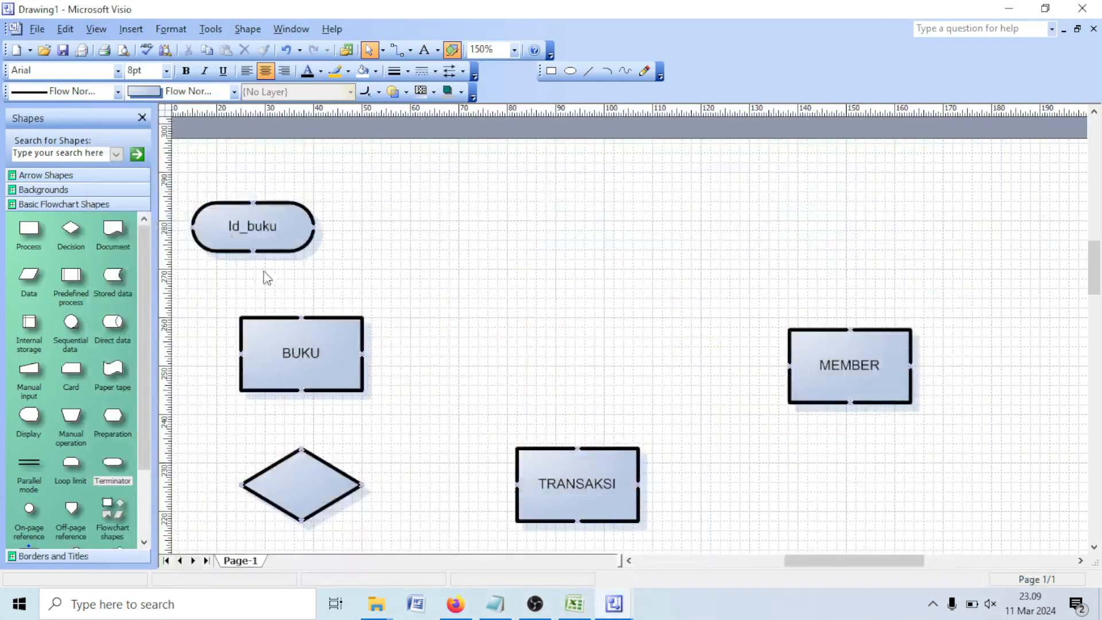
# - Underline the Id_buku label in its Terminator shape
pyautogui.doubleClick(258, 225)
pyautogui.click(295, 232)
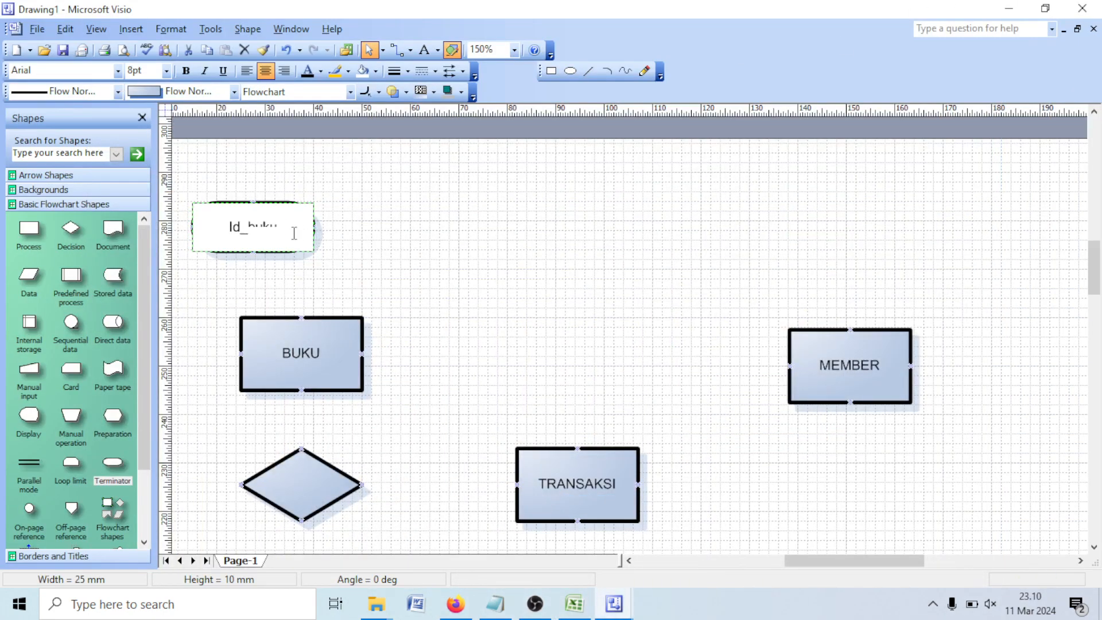
pyautogui.moveTo(279, 227); pyautogui.dragTo(229, 225)
pyautogui.click(223, 71)
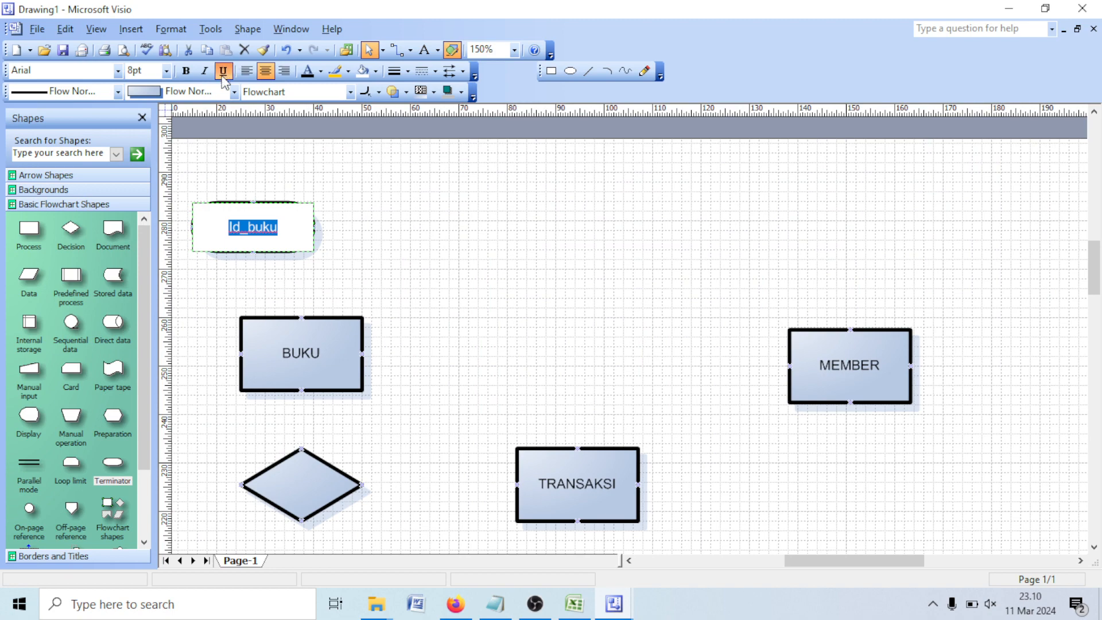
pyautogui.click(528, 270)
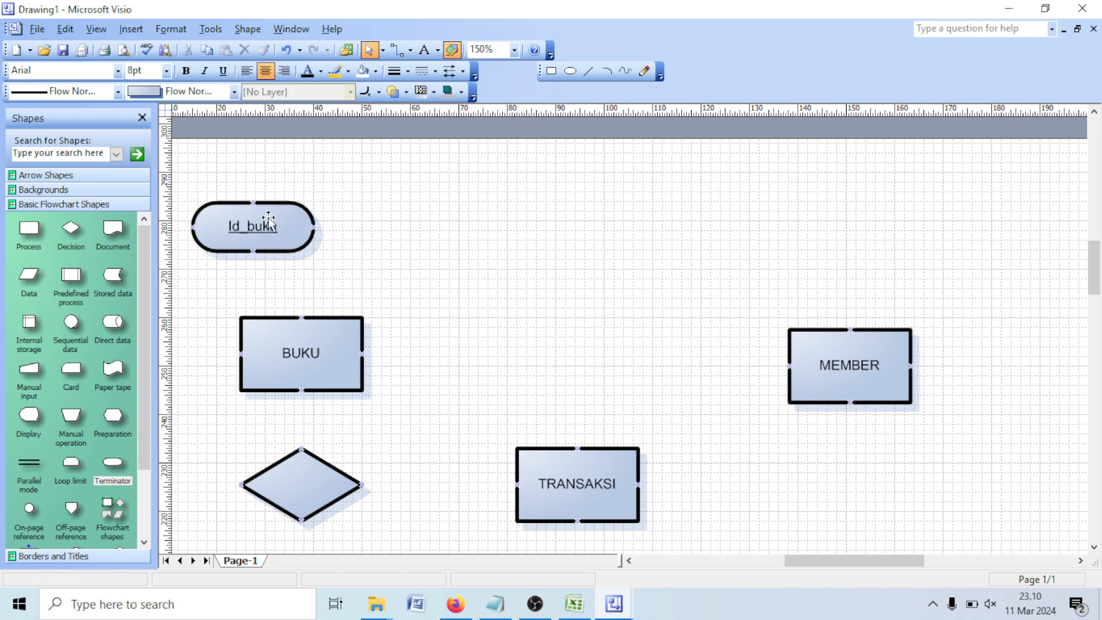
pyautogui.click(292, 226)
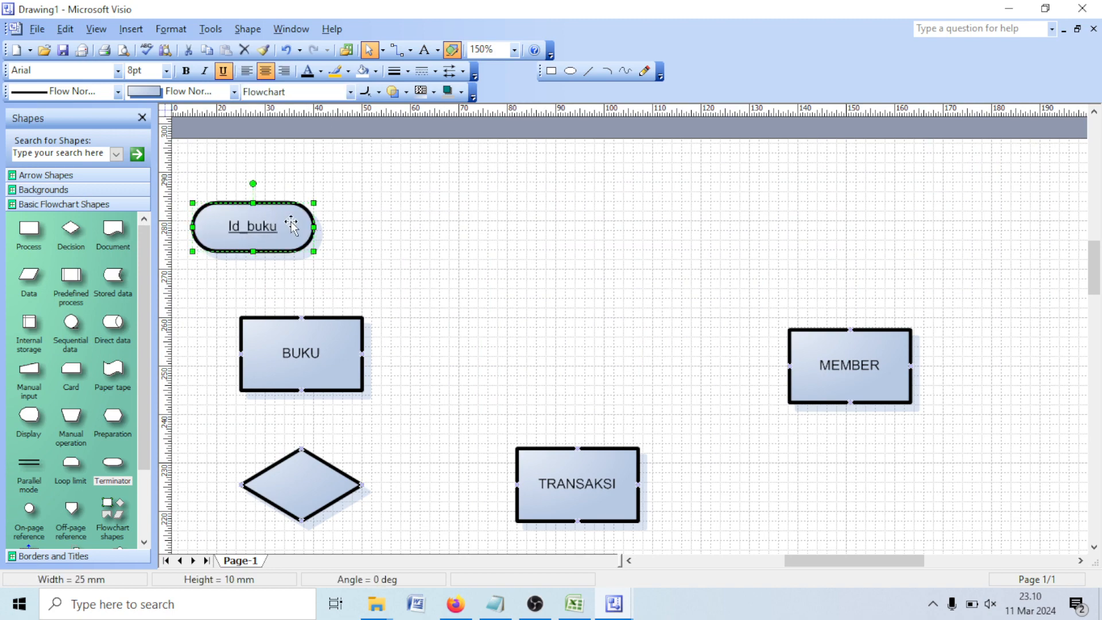
pyautogui.click(521, 264)
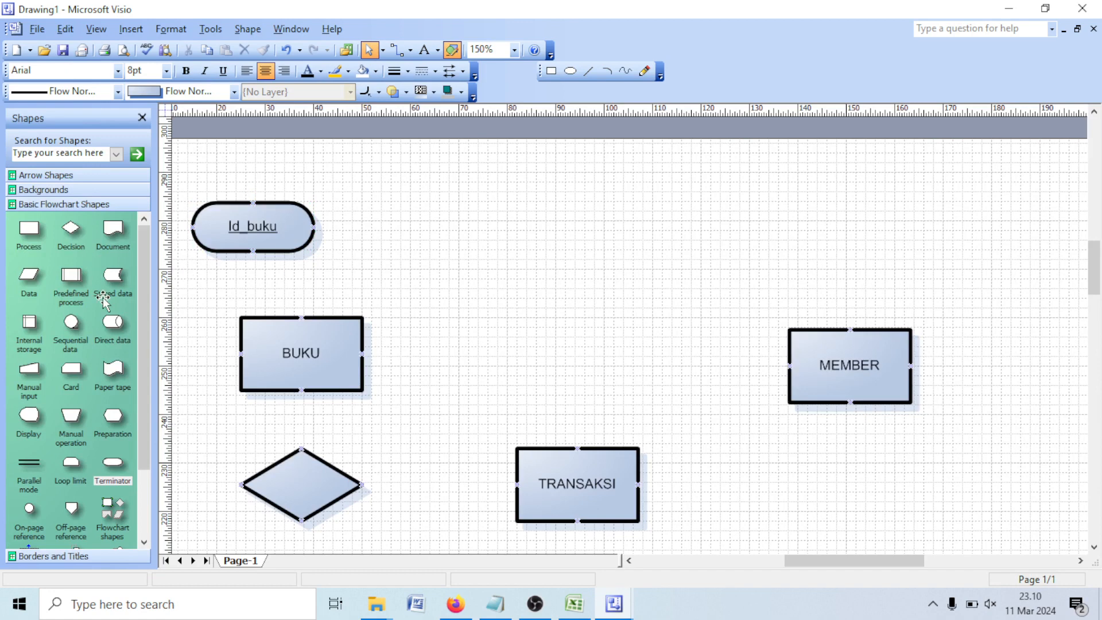
# - Place a second Terminator directly right of Id_buku and label it Nama_buku, checking the attribute name in the Excel workbook
pyautogui.moveTo(133, 487); pyautogui.dragTo(389, 238)
pyautogui.click(413, 293)
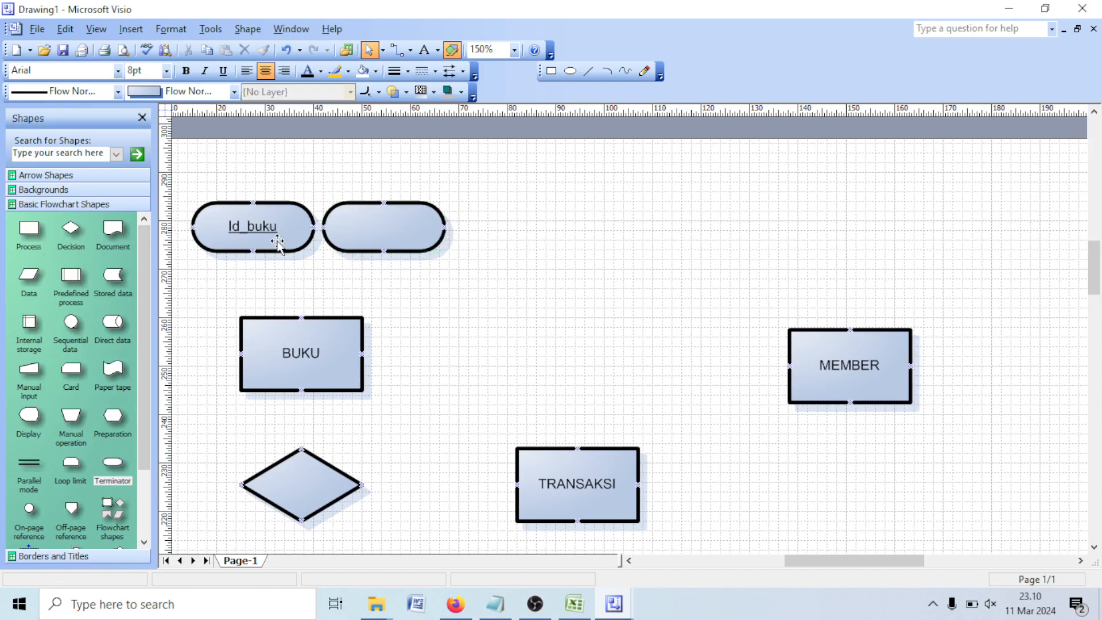
pyautogui.click(277, 242)
pyautogui.click(396, 240)
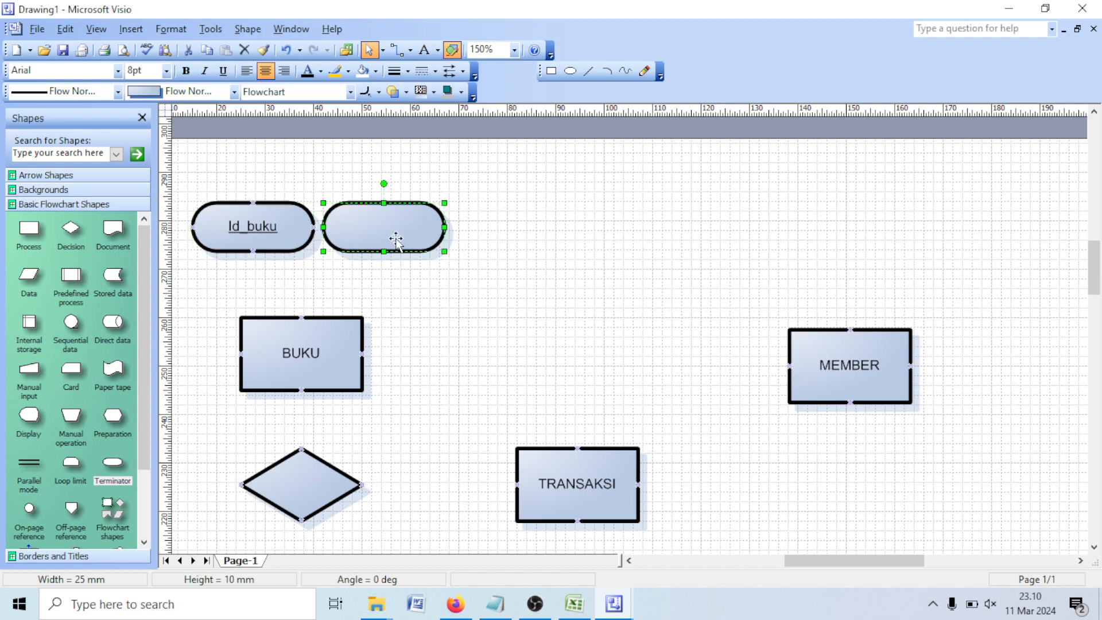
pyautogui.click(575, 604)
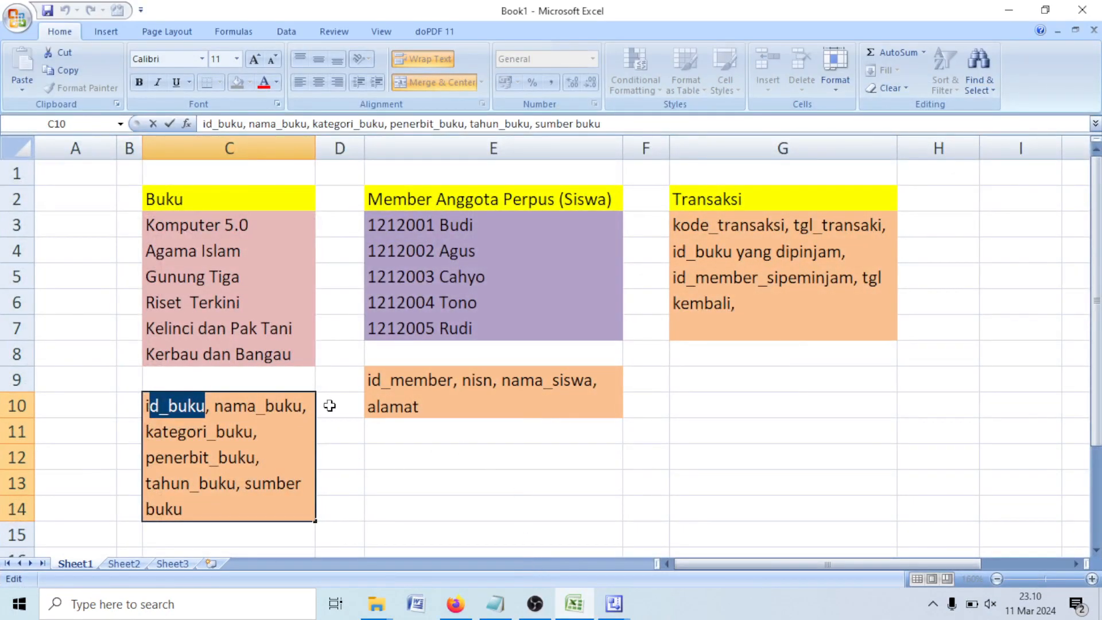
pyautogui.click(1008, 10)
pyautogui.doubleClick(405, 225)
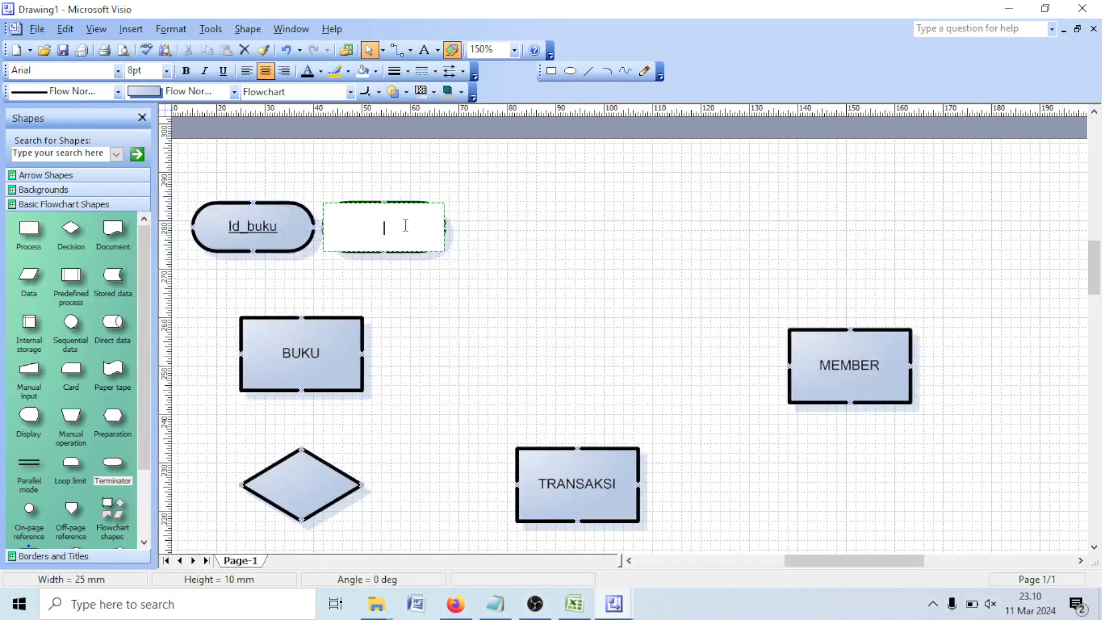
pyautogui.write('nama_buku')
pyautogui.click(481, 266)
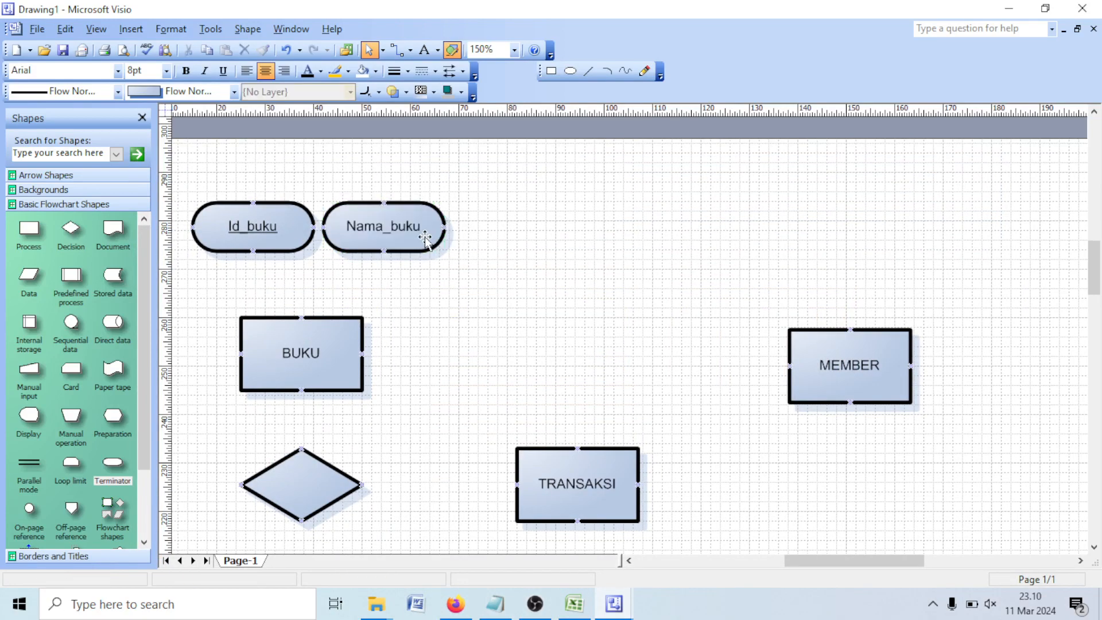
# - Duplicate the Nama_buku shape, place the copy directly to its right in the same row, and relabel it Kategori_buku
pyautogui.click(423, 236)
pyautogui.hotkey('ctrl', 'c')
pyautogui.hotkey('ctrl', 'v')
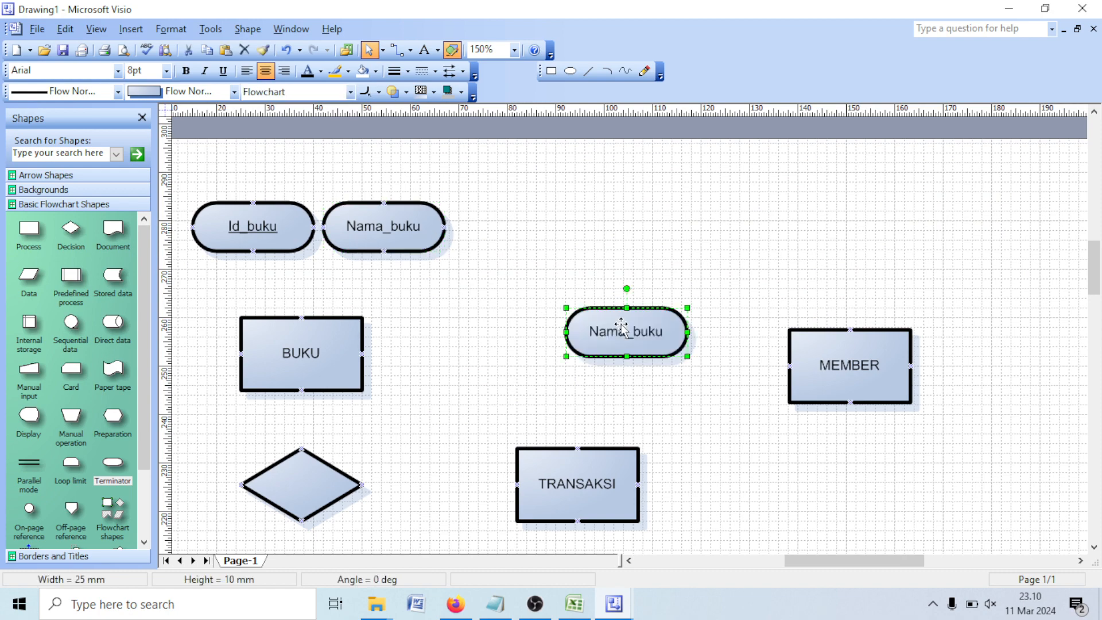
pyautogui.moveTo(622, 326); pyautogui.dragTo(519, 226)
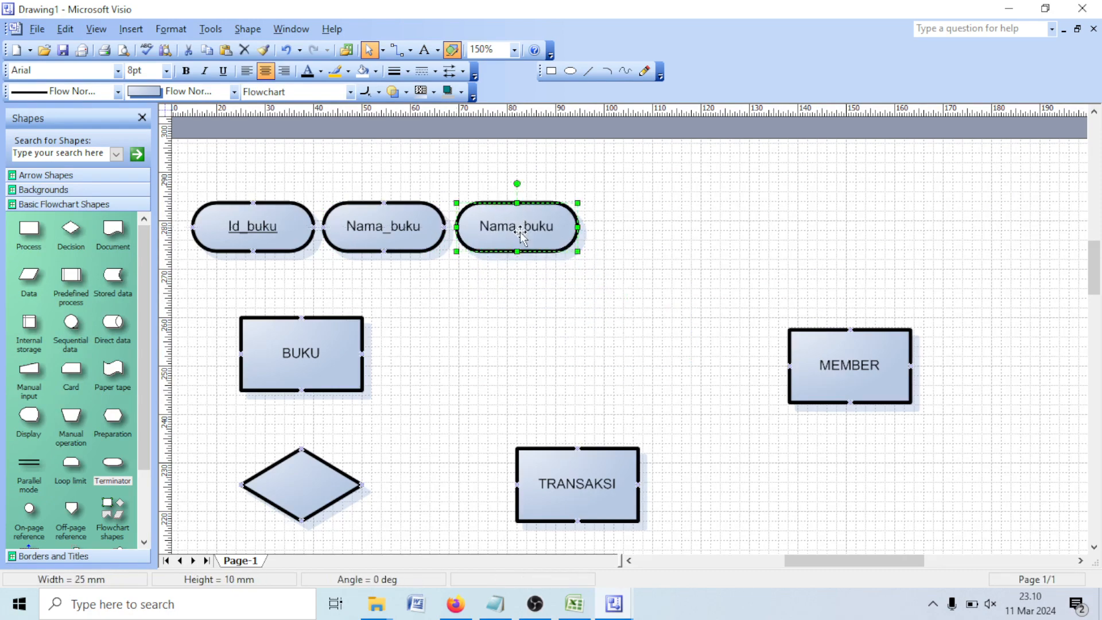
pyautogui.doubleClick(520, 231)
pyautogui.write('katego')
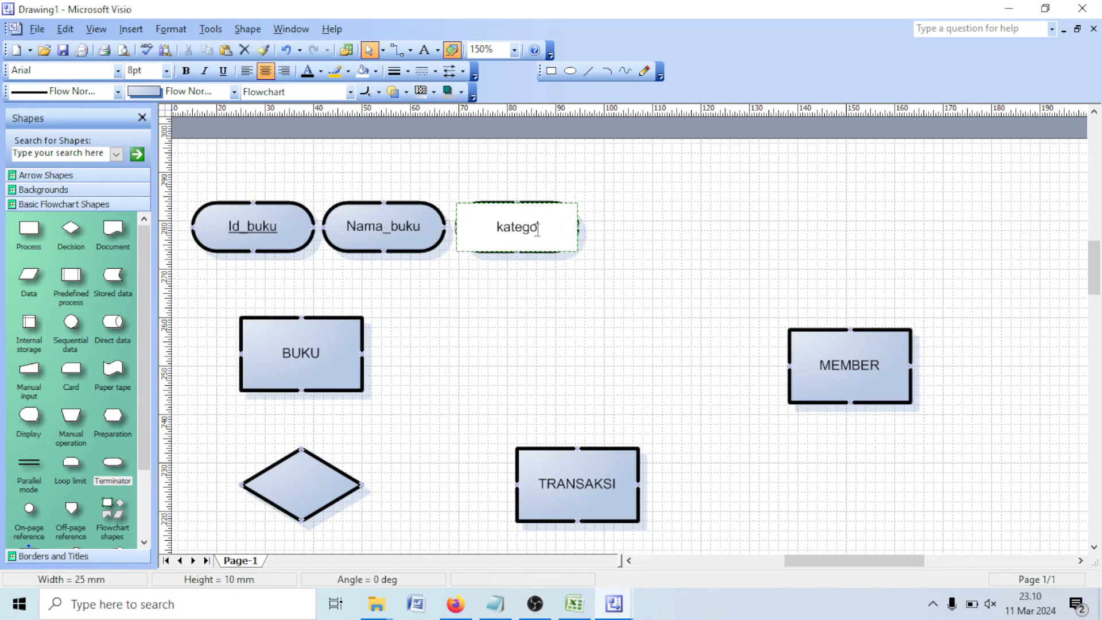
pyautogui.write('ri_buku')
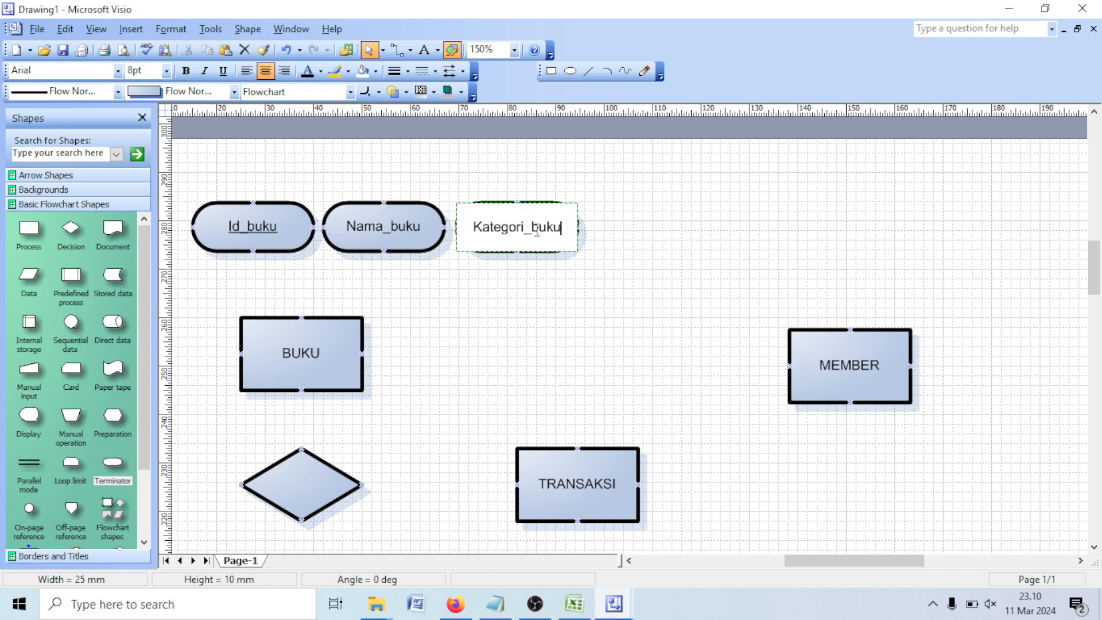
pyautogui.click(561, 285)
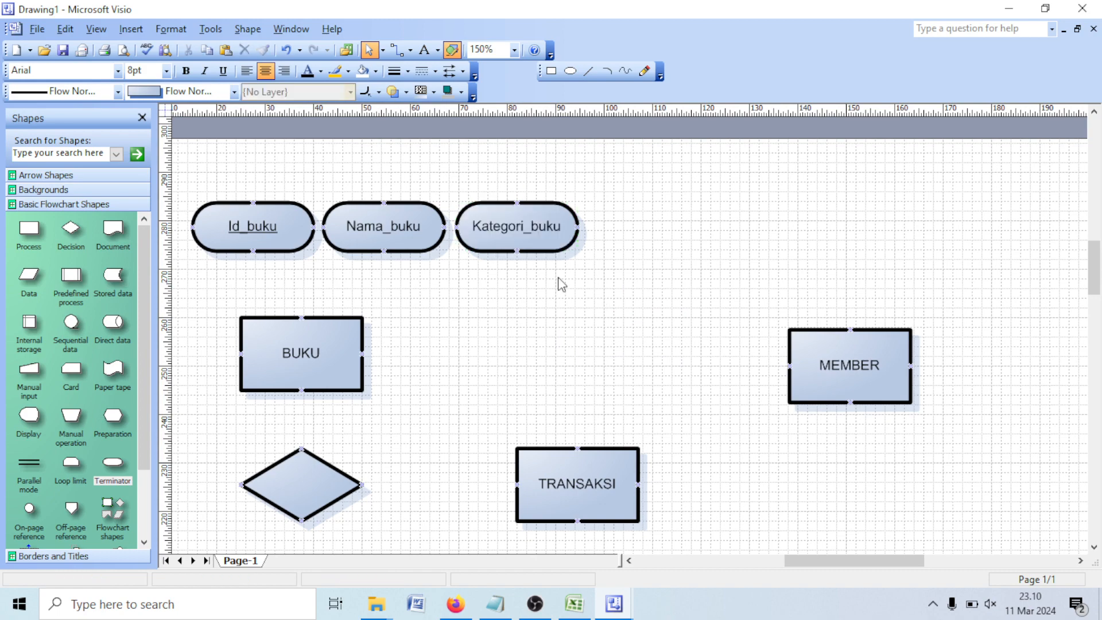
# - Try a 6 pt font size on the Id_buku label and undo the change
pyautogui.click(261, 229)
pyautogui.click(166, 70)
pyautogui.click(137, 100)
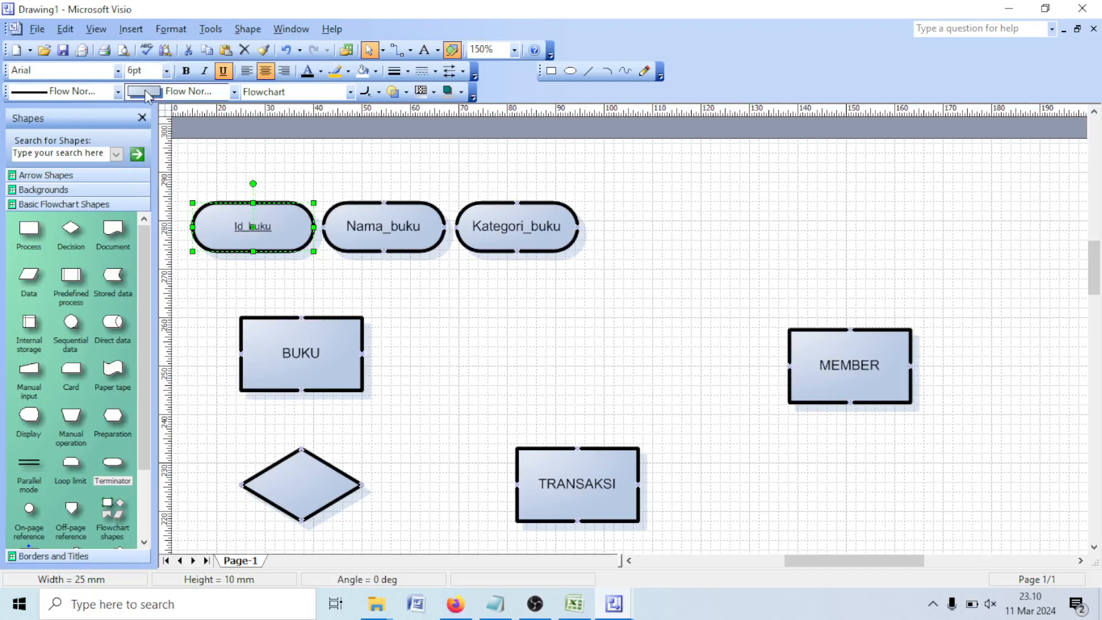
pyautogui.click(361, 177)
pyautogui.hotkey('ctrl', 'z')
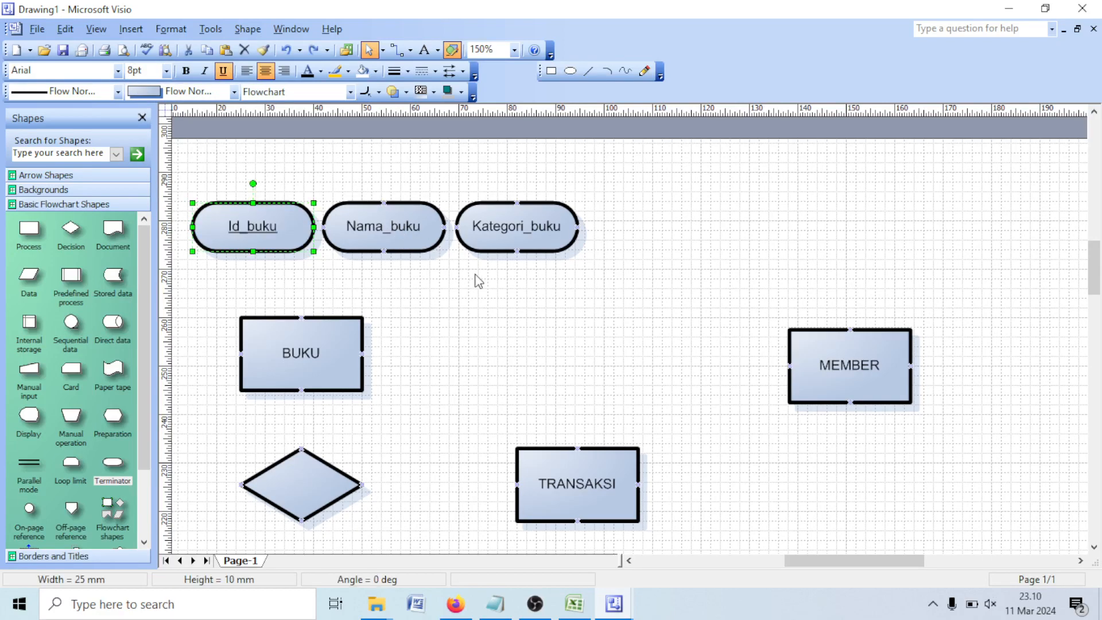
pyautogui.click(475, 278)
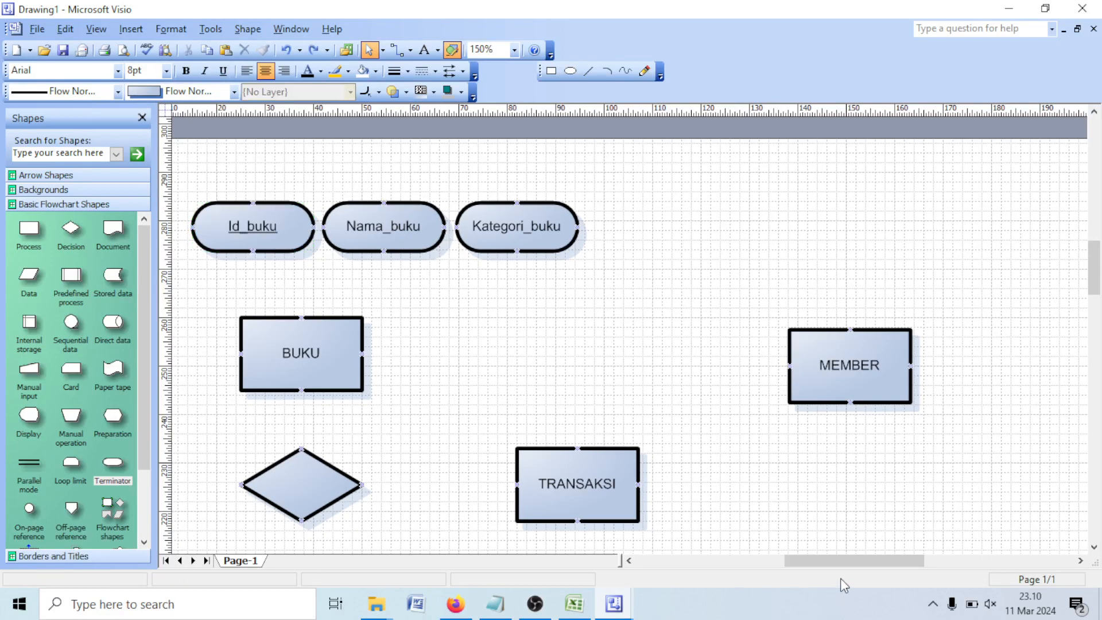
pyautogui.moveTo(842, 563); pyautogui.dragTo(807, 562)
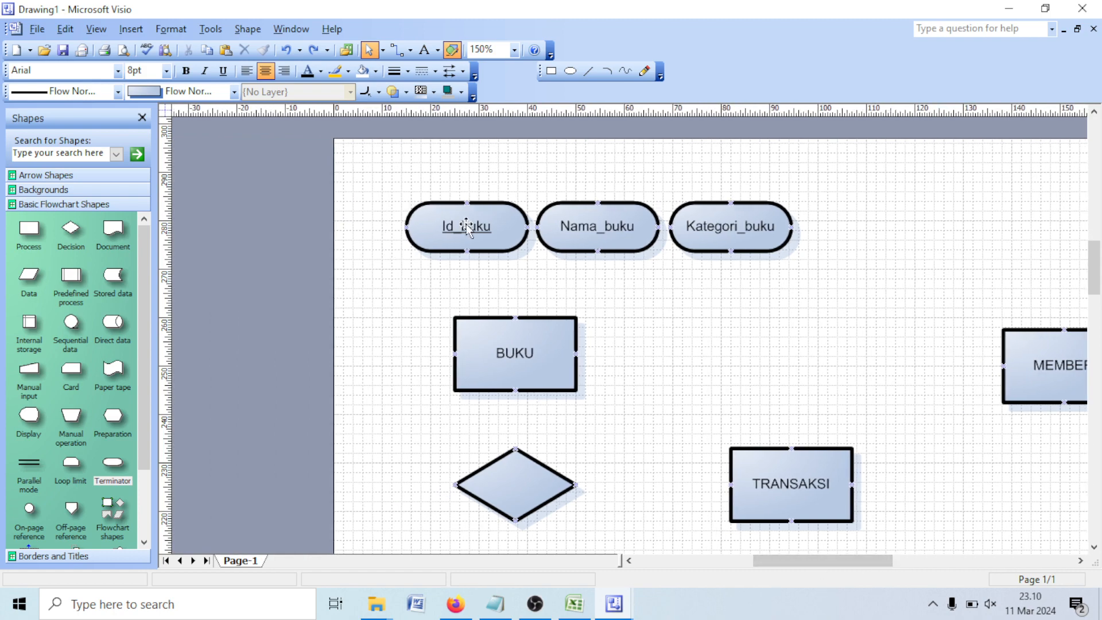
# - Shift Id_buku further left, raise Nama_buku above the row, and place Kategori_buku just below and right of Nama_buku
pyautogui.moveTo(466, 224); pyautogui.dragTo(418, 225)
pyautogui.click(586, 225)
pyautogui.moveTo(586, 225); pyautogui.dragTo(545, 226)
pyautogui.moveTo(731, 227); pyautogui.dragTo(693, 227)
pyautogui.click(797, 268)
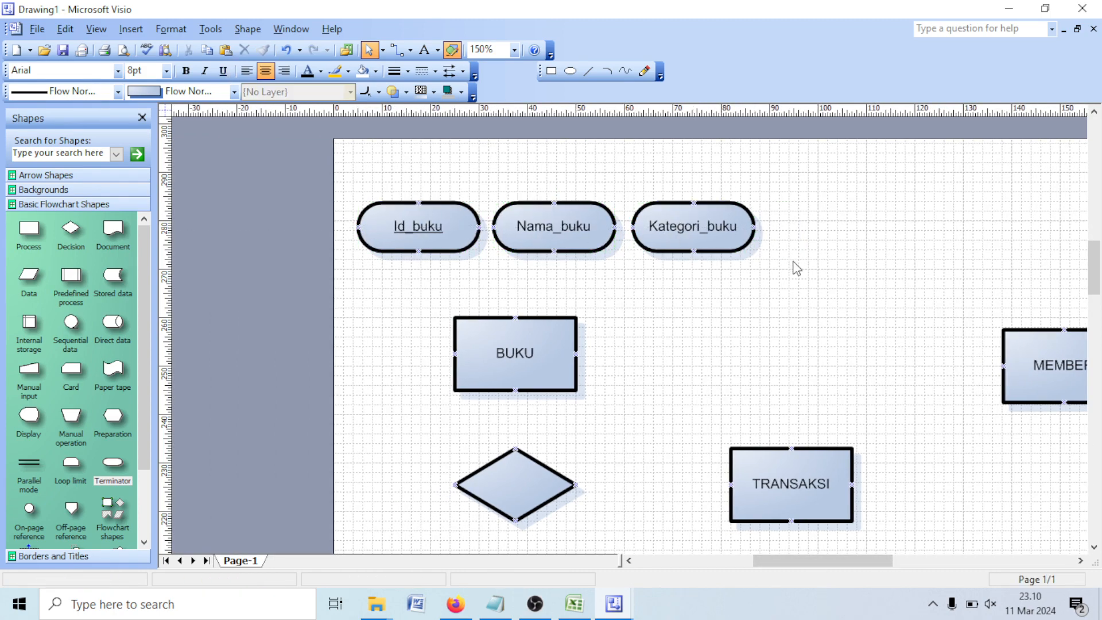
pyautogui.moveTo(556, 228); pyautogui.dragTo(556, 183)
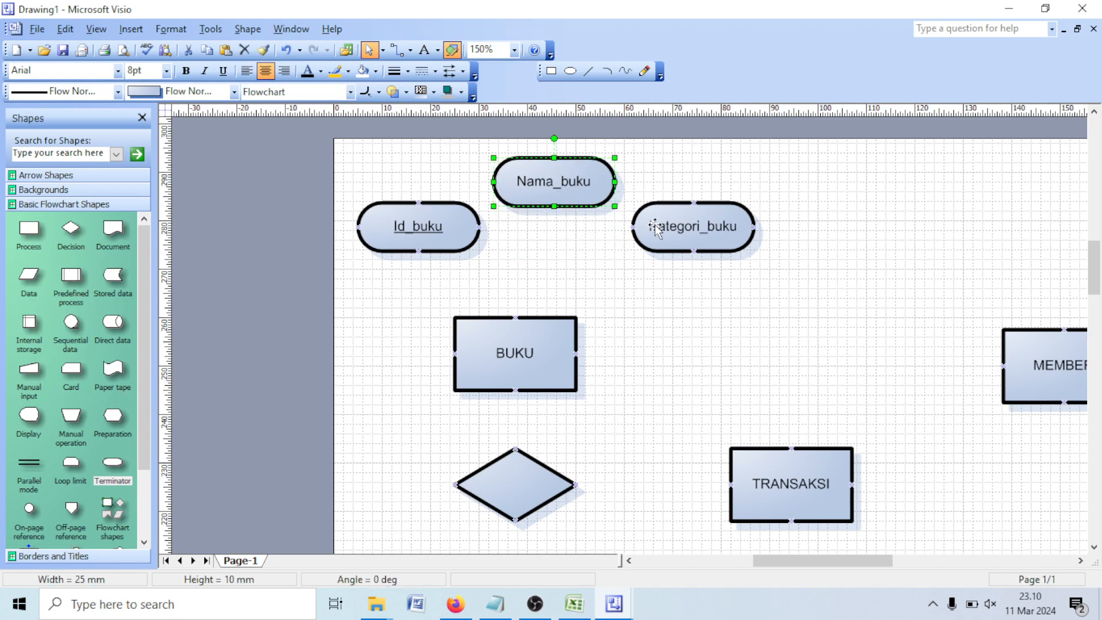
pyautogui.moveTo(692, 246); pyautogui.dragTo(643, 251)
pyautogui.click(765, 244)
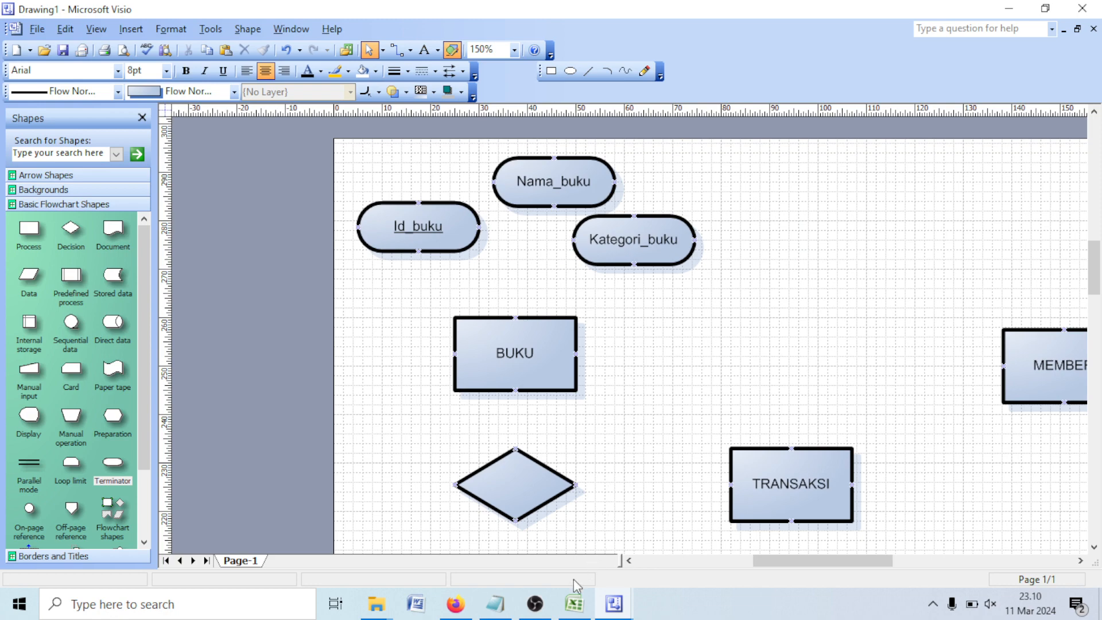
# - Check the remaining book attributes in the Excel workbook and duplicate the Kategori_buku shape in the Visio drawing
pyautogui.click(574, 604)
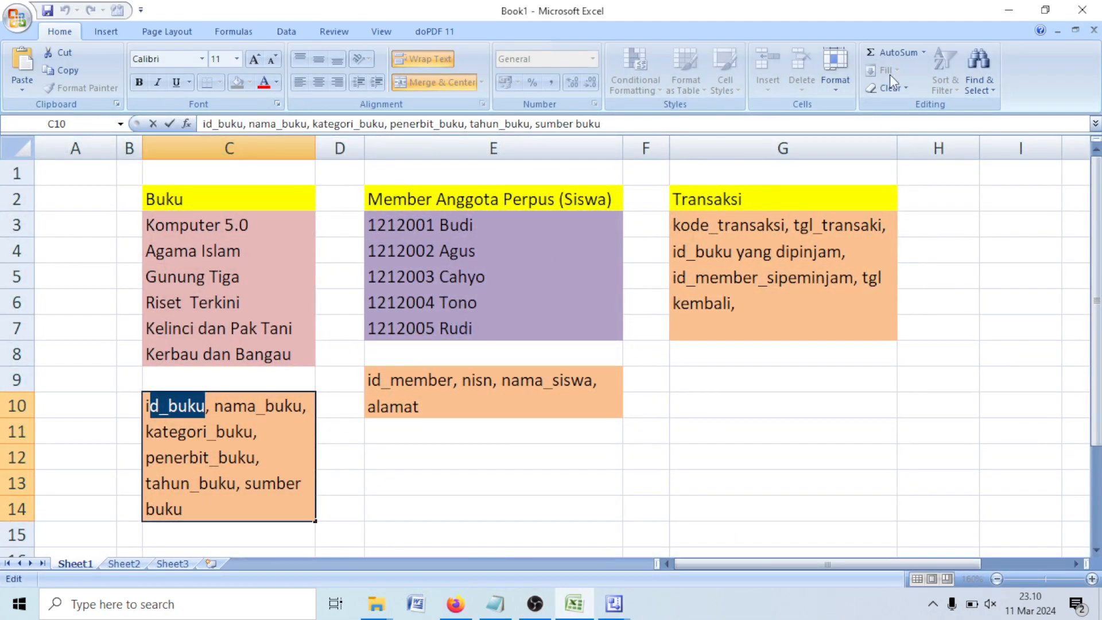
pyautogui.click(1009, 10)
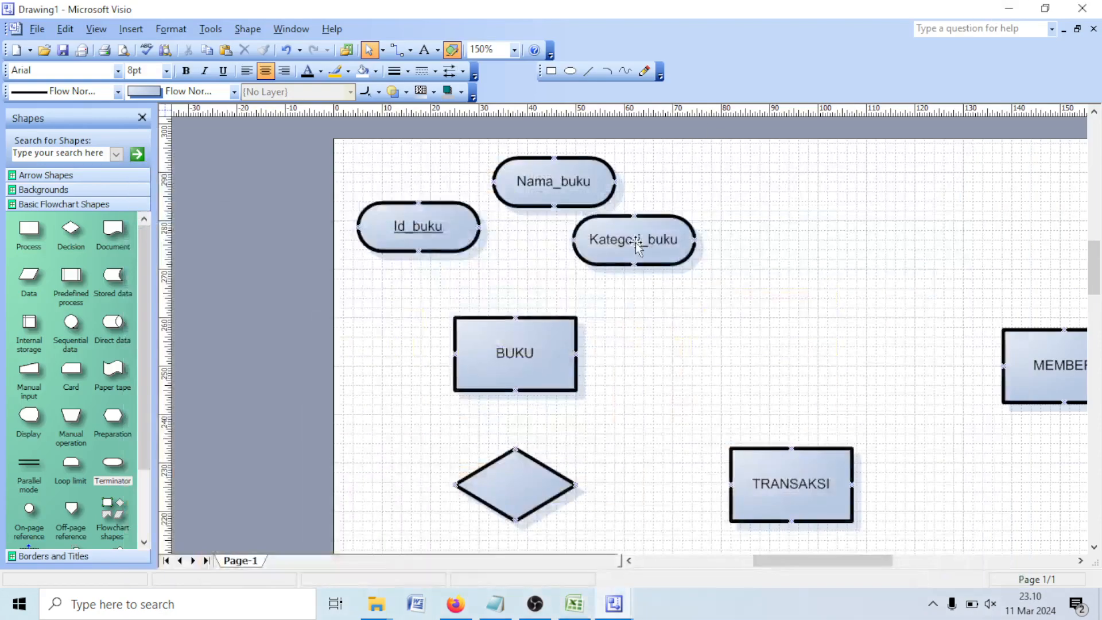
pyautogui.click(635, 242)
pyautogui.hotkey('ctrl', 'c')
pyautogui.click(810, 253)
pyautogui.hotkey('ctrl', 'v')
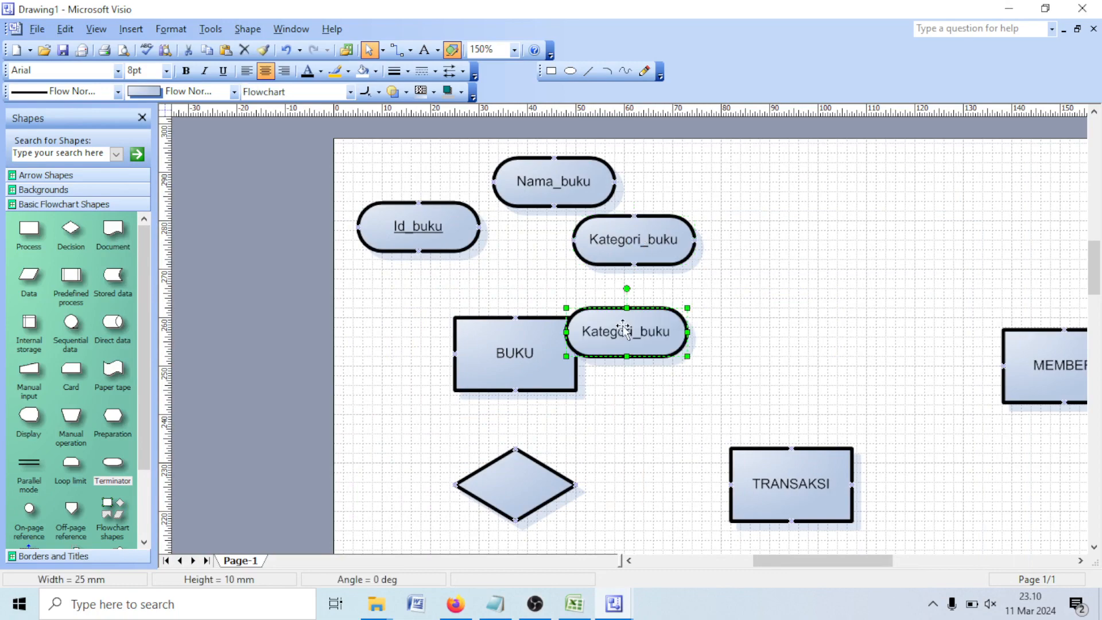
# - Relabel the Kategori_buku copy as penerbit_buku, then place Kategori_buku beside Nama_buku with penerbit_buku just below and right of it
pyautogui.moveTo(620, 342); pyautogui.dragTo(680, 240)
pyautogui.doubleClick(775, 241)
pyautogui.click(779, 241)
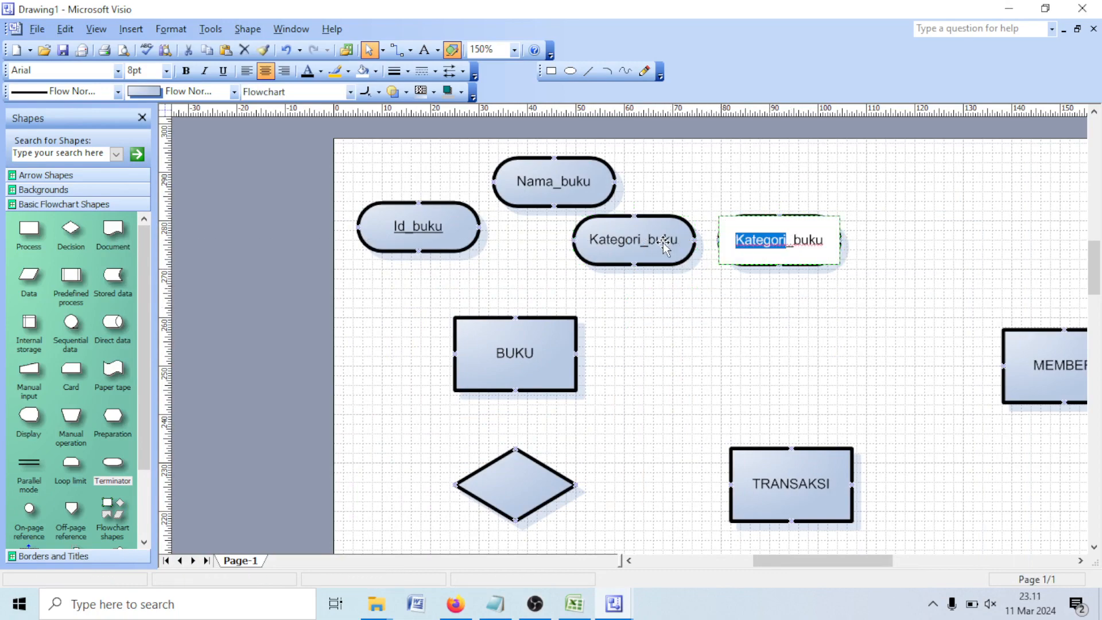
pyautogui.write('penerbit')
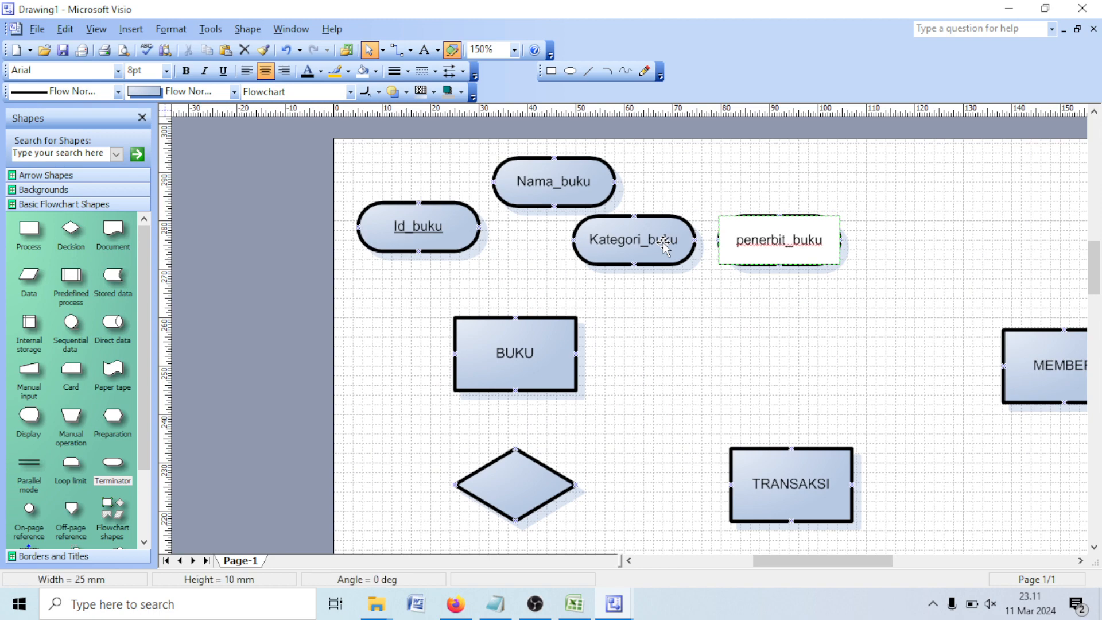
pyautogui.click(885, 369)
pyautogui.moveTo(647, 239); pyautogui.dragTo(703, 178)
pyautogui.moveTo(784, 261); pyautogui.dragTo(758, 272)
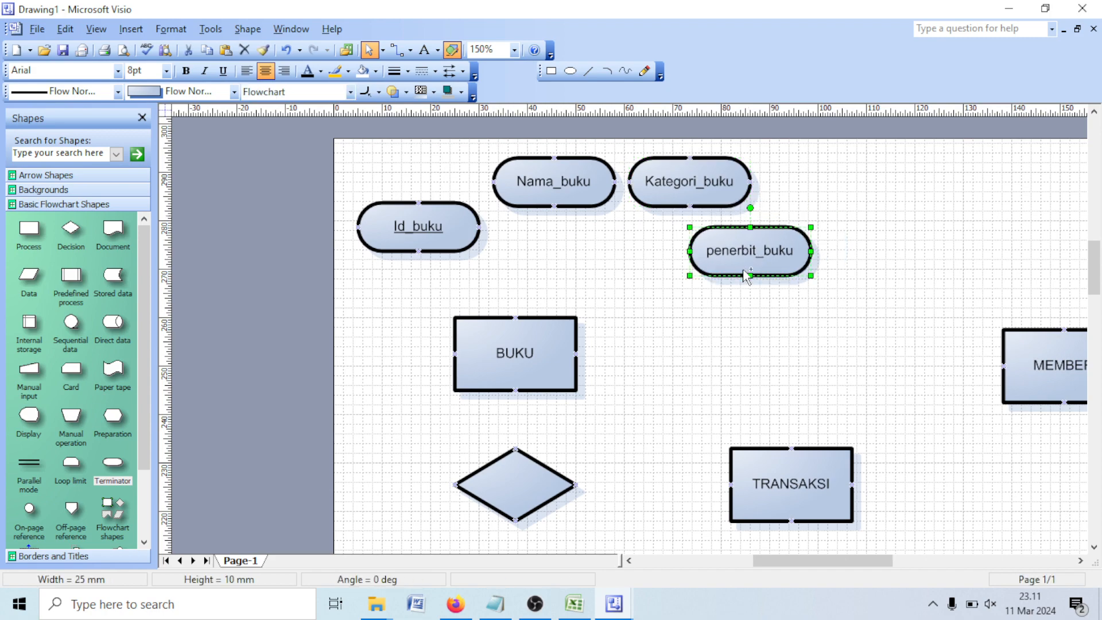
# - Add another copy of the attribute shape just below penerbit_buku and relabel it Tahun_buku
pyautogui.click(731, 327)
pyautogui.hotkey('ctrl', 'v')
pyautogui.moveTo(652, 351); pyautogui.dragTo(598, 320)
pyautogui.doubleClick(717, 325)
pyautogui.click(720, 313)
pyautogui.write('tahu')
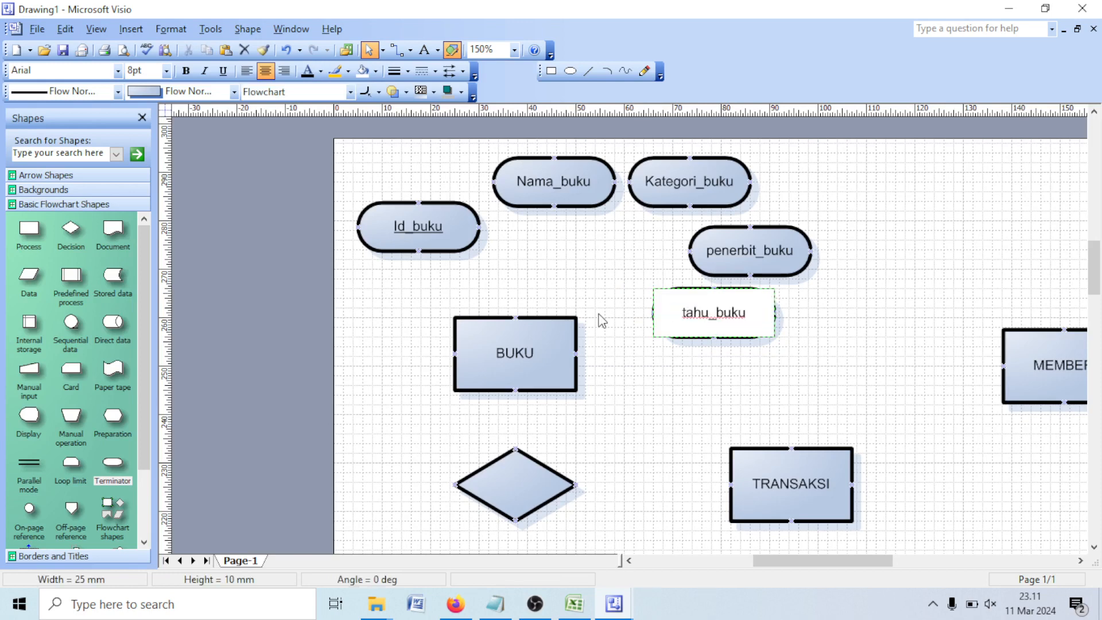
pyautogui.write('n')
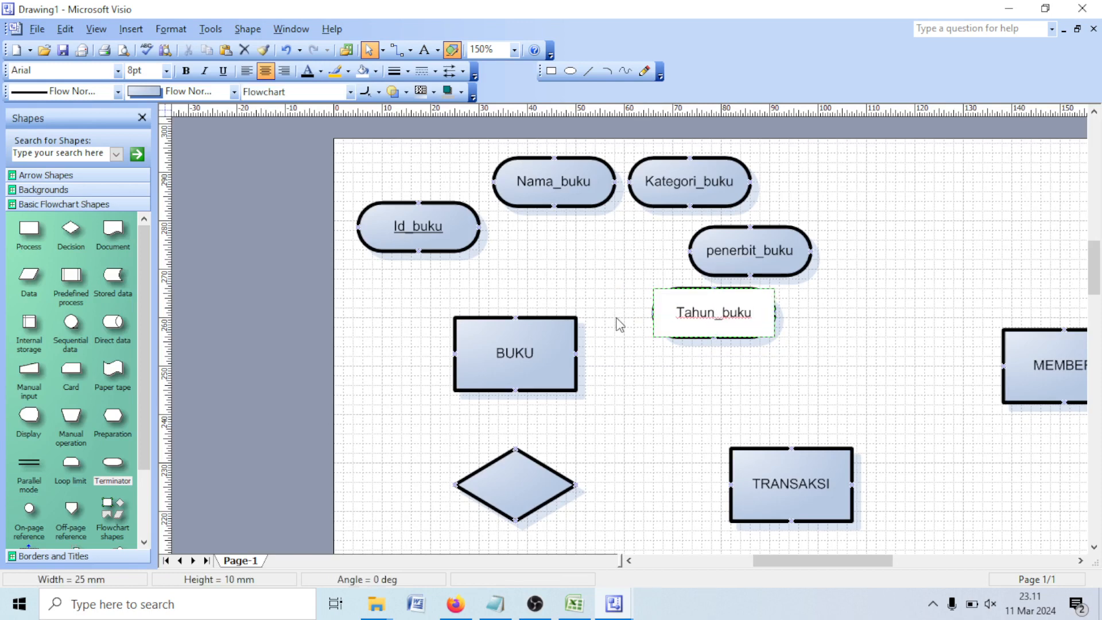
pyautogui.click(620, 325)
# - Duplicate the Tahun_buku shape for one more book attribute
pyautogui.click(699, 310)
pyautogui.hotkey('ctrl', 'c')
pyautogui.hotkey('ctrl', 'v')
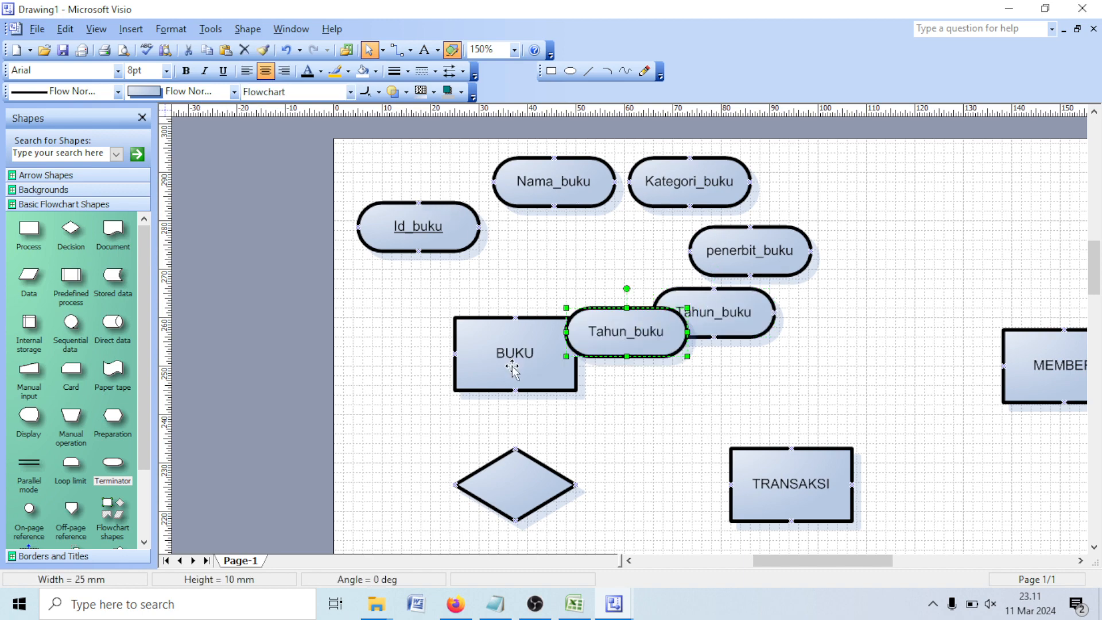
# - Move BUKU and the diamond lower, and spread the six attribute shapes in an arc above and right of BUKU
pyautogui.moveTo(512, 370); pyautogui.dragTo(535, 504)
pyautogui.scroll(-1, 531, 431)
pyautogui.scroll(1, 574, 230)
pyautogui.moveTo(448, 229); pyautogui.dragTo(447, 276)
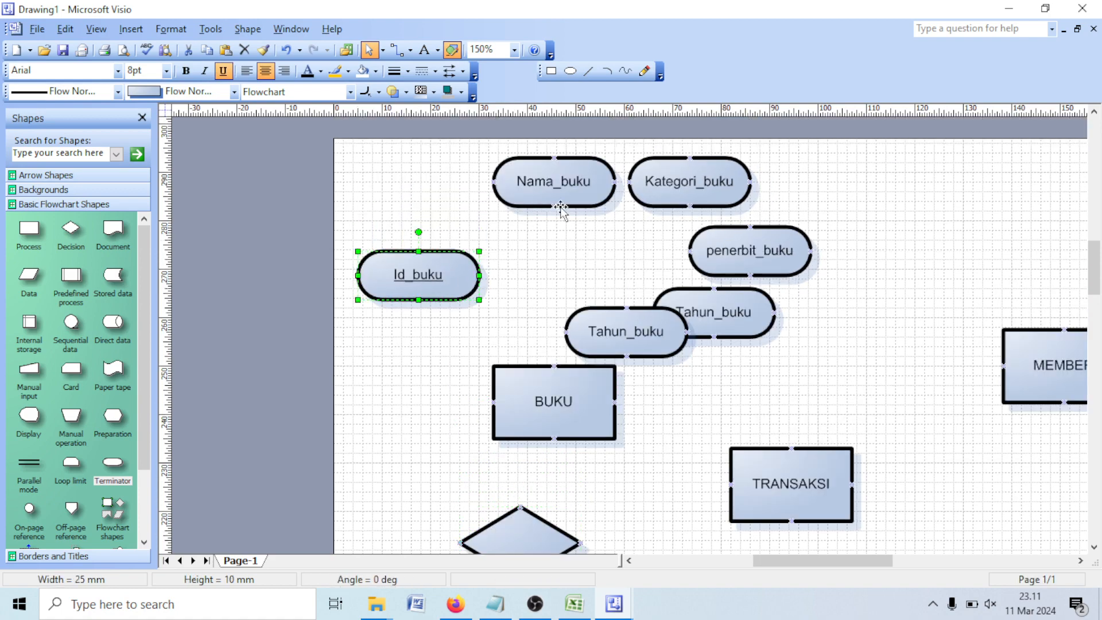
pyautogui.moveTo(561, 210); pyautogui.dragTo(487, 234)
pyautogui.moveTo(745, 201); pyautogui.dragTo(683, 201)
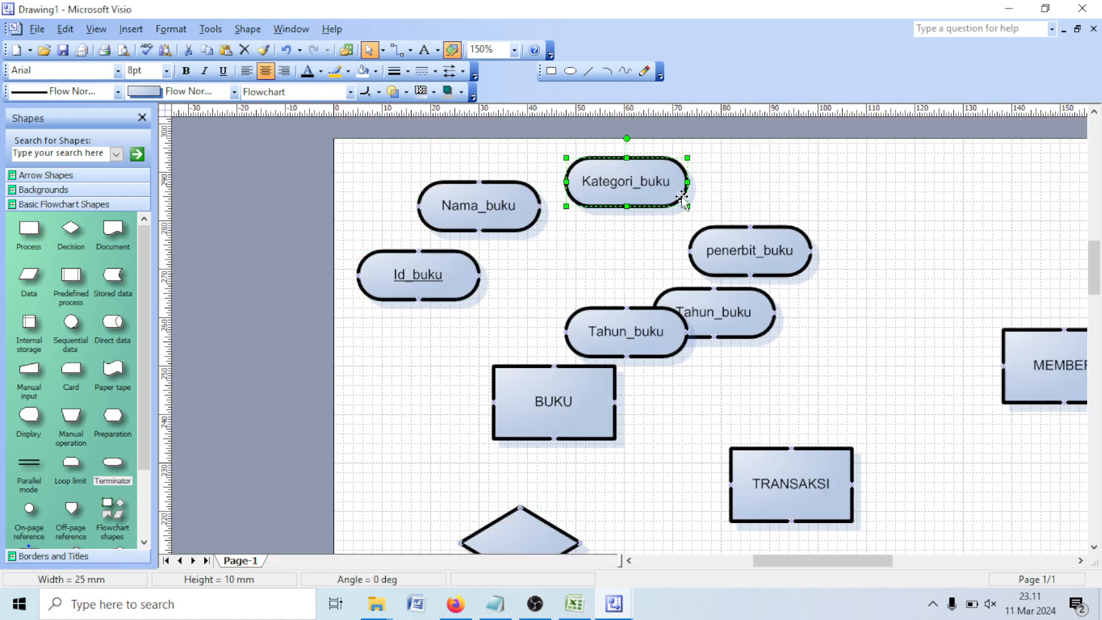
pyautogui.moveTo(738, 241); pyautogui.dragTo(721, 220)
pyautogui.moveTo(728, 309); pyautogui.dragTo(760, 295)
pyautogui.moveTo(631, 344); pyautogui.dragTo(690, 354)
pyautogui.moveTo(547, 394); pyautogui.dragTo(513, 394)
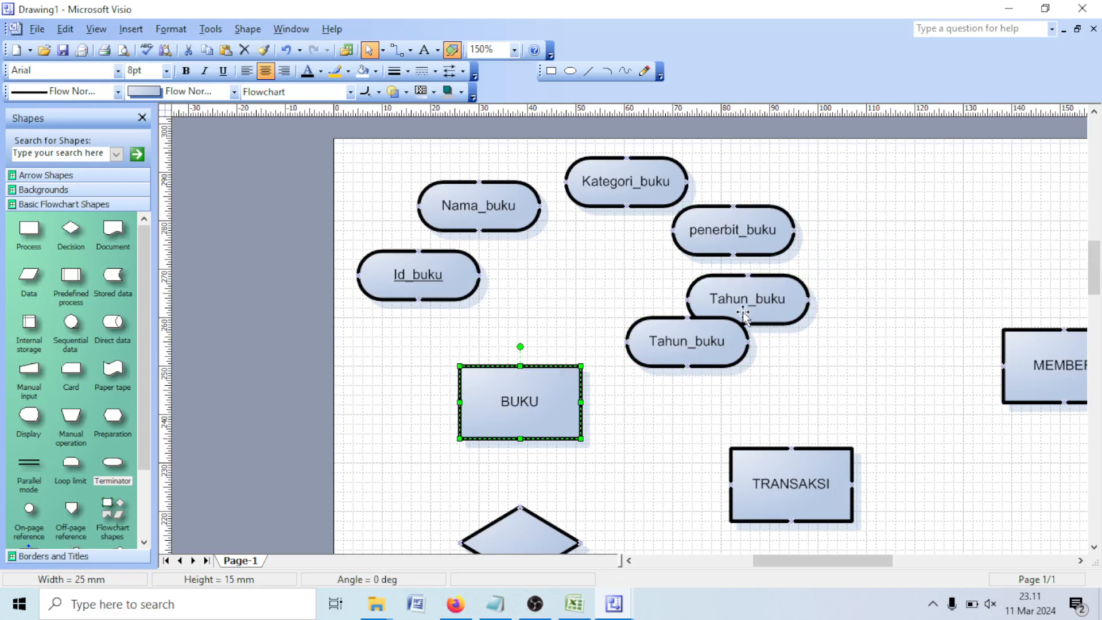
# - Raise the upper Tahun_buku shape clear of its copy and shift penerbit_buku slightly left
pyautogui.click(749, 295)
pyautogui.moveTo(751, 291); pyautogui.dragTo(751, 279)
pyautogui.click(882, 293)
pyautogui.moveTo(714, 227); pyautogui.dragTo(687, 228)
pyautogui.click(890, 233)
# - Nudge Kategori_buku slightly left and up, clear of penerbit_buku
pyautogui.click(635, 195)
pyautogui.press('Left')
pyautogui.press('Left')
pyautogui.press('Left')
pyautogui.press('Left')
pyautogui.press('Left')
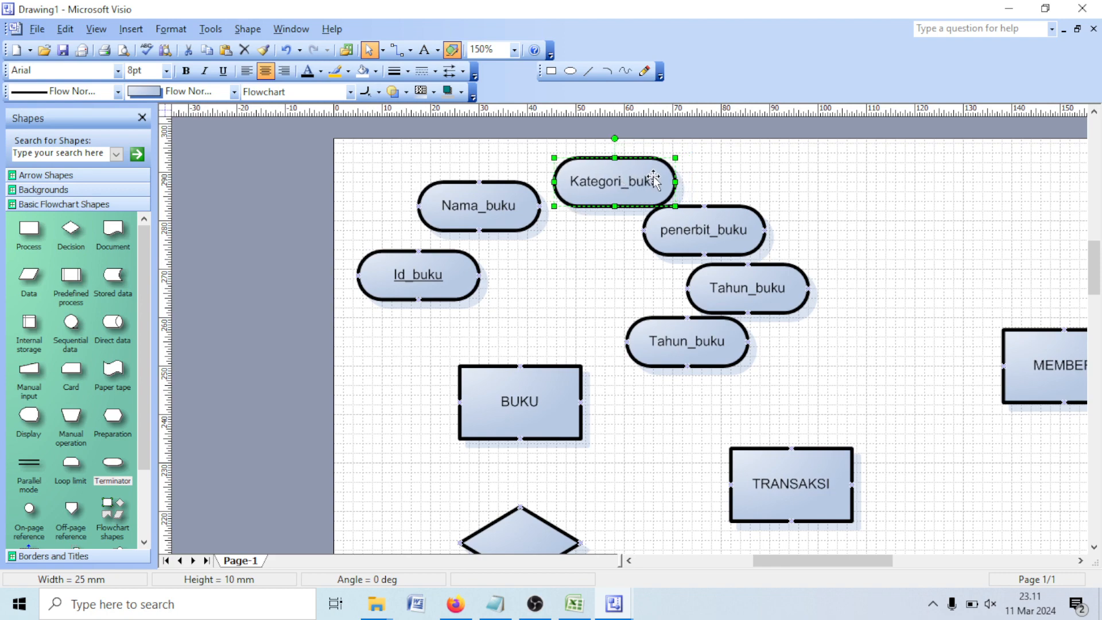
pyautogui.press('Up')
pyautogui.press('Up')
pyautogui.press('Left')
pyautogui.click(844, 254)
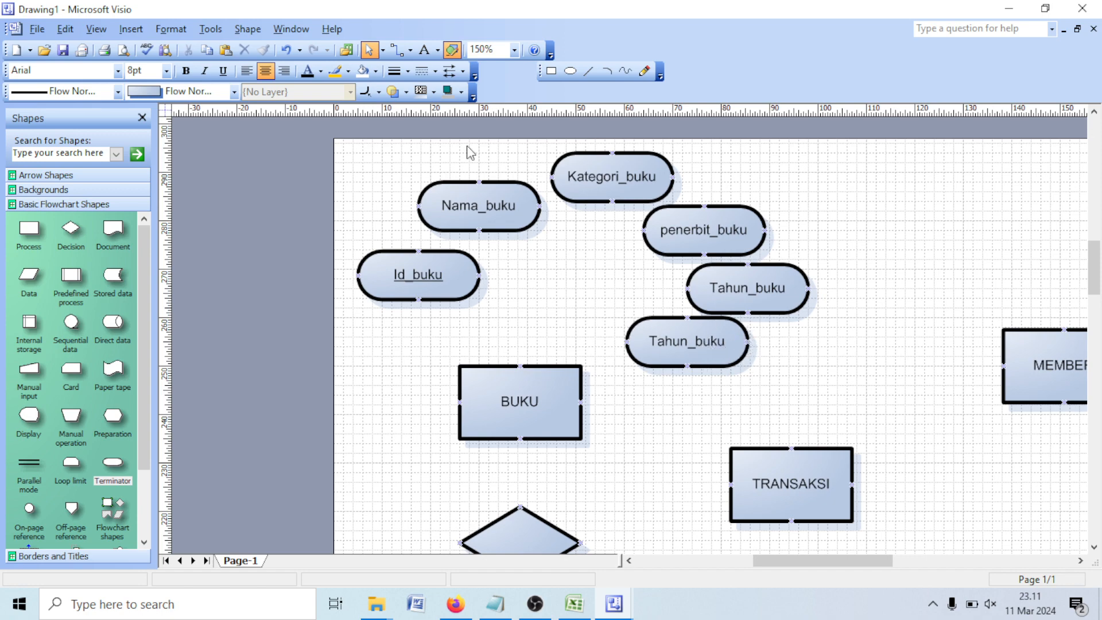
# - Connect the bottom of Id_buku to the top of BUKU with the Connector tool
pyautogui.click(397, 50)
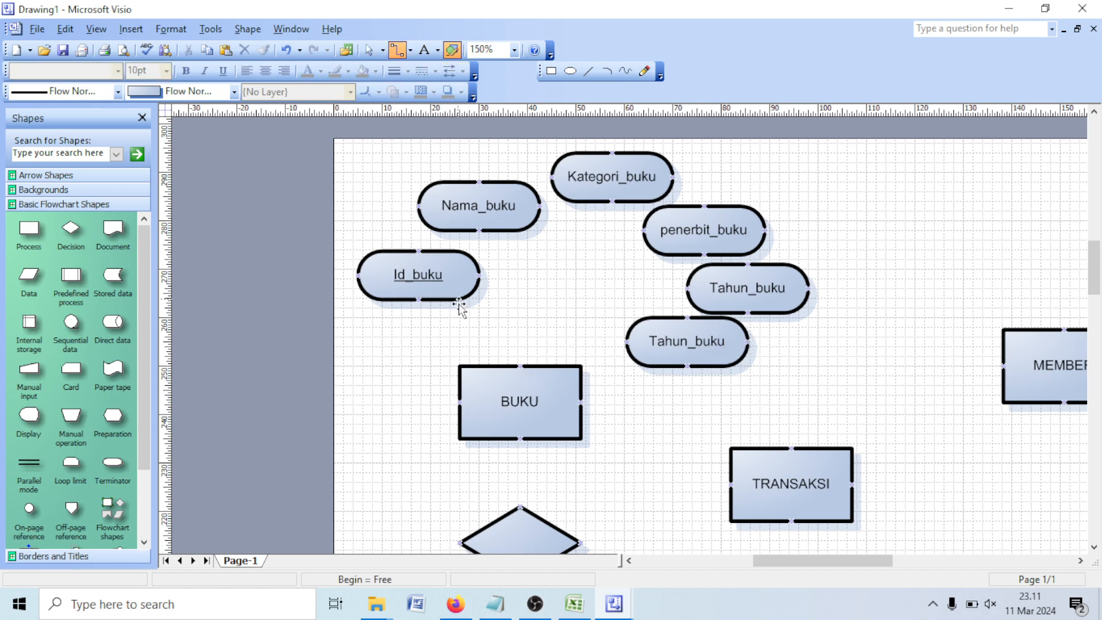
pyautogui.moveTo(419, 300); pyautogui.dragTo(520, 365)
pyautogui.click(520, 337)
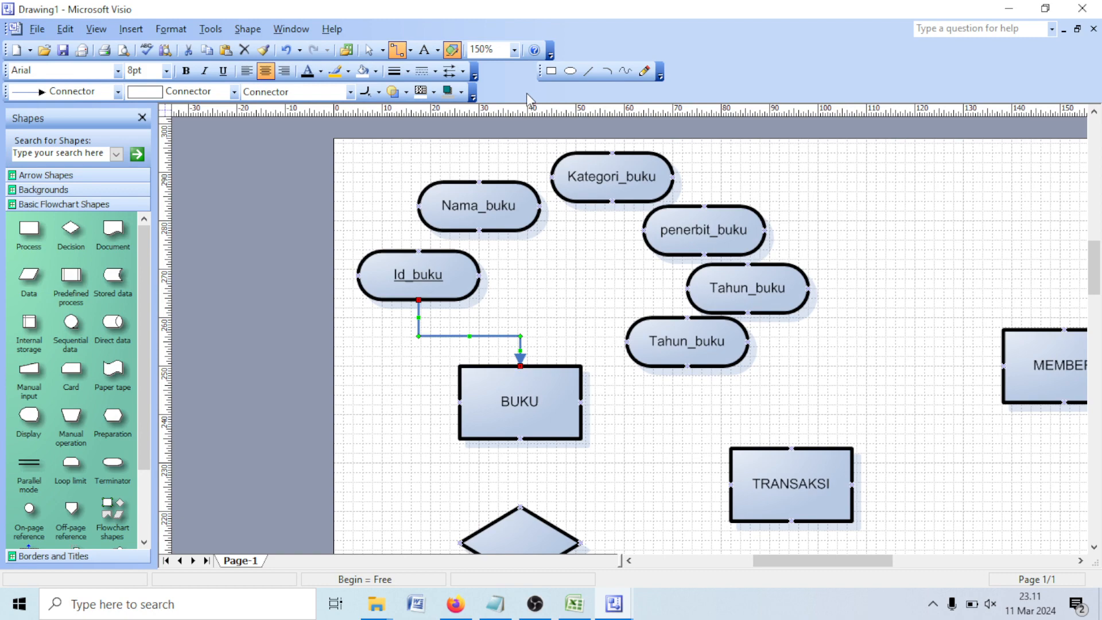
# - Remove the arrowhead from the end of the connector between Id_buku and BUKU
pyautogui.rightClick(513, 339)
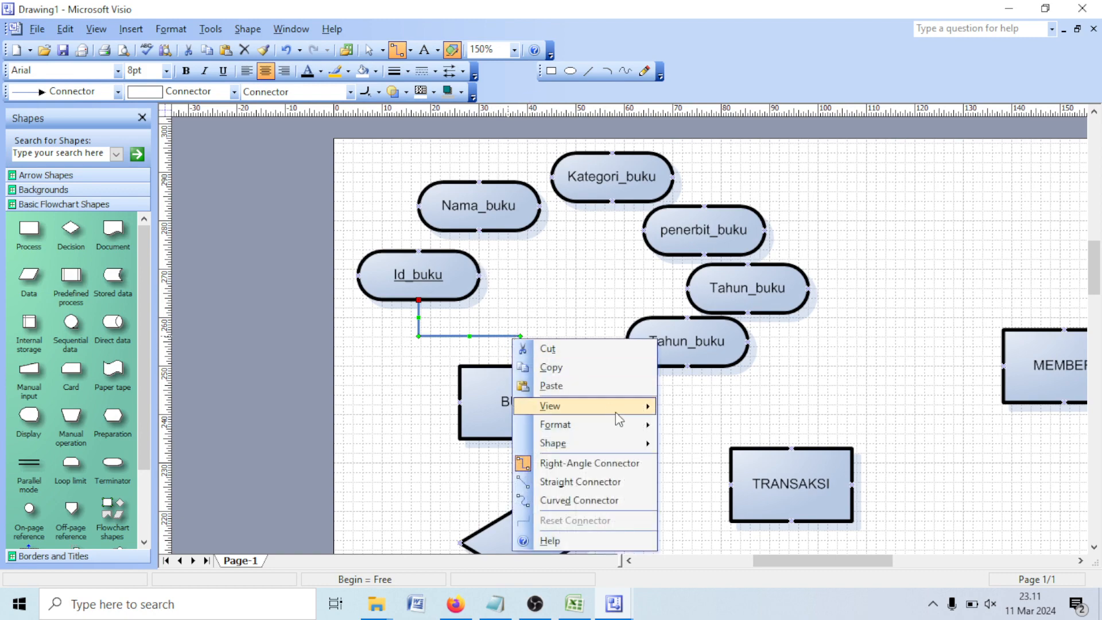
pyautogui.moveTo(635, 431)
pyautogui.click(698, 423)
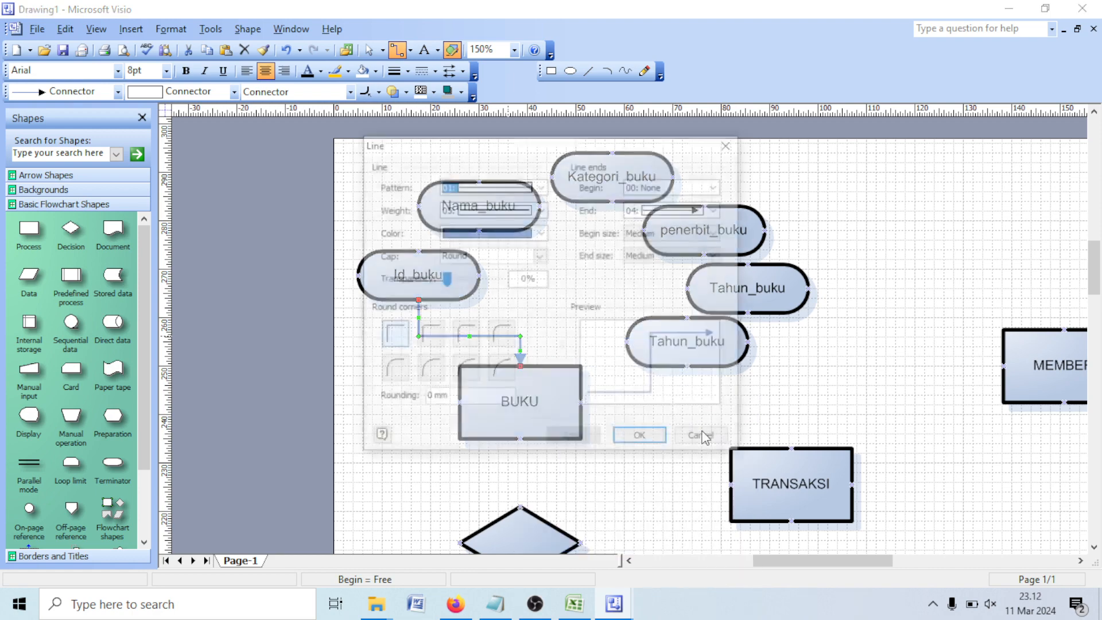
pyautogui.click(717, 209)
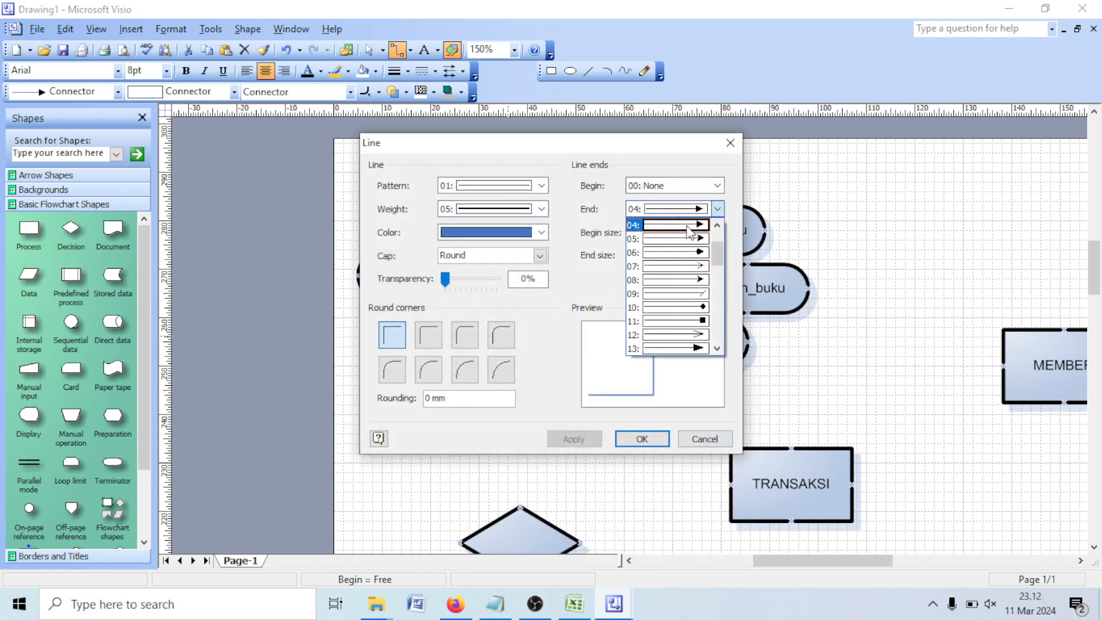
pyautogui.click(660, 225)
pyautogui.click(642, 439)
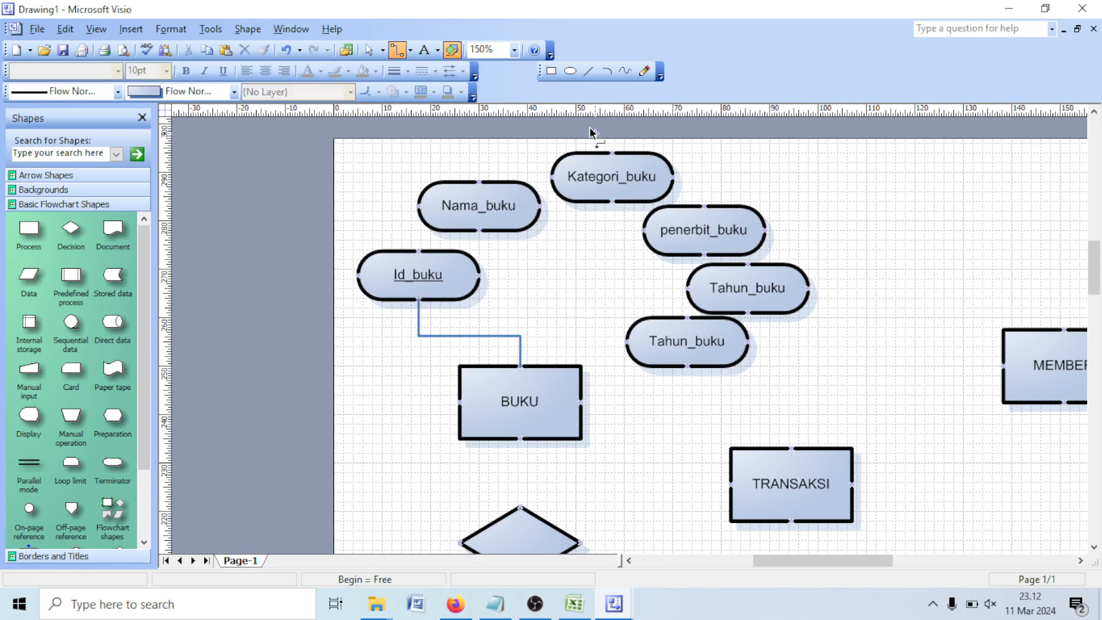
# - Try joining the bottom of Nama_buku to the top of BUKU with a straight line, undoing each attempt
pyautogui.click(589, 70)
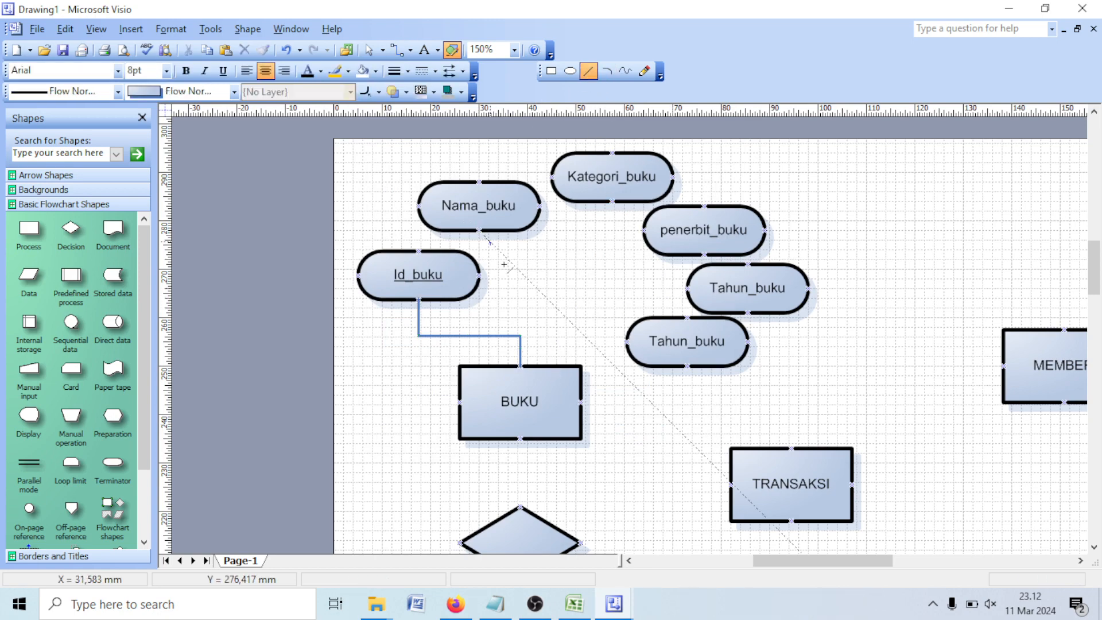
pyautogui.moveTo(504, 265)
pyautogui.mouseDown()
pyautogui.moveTo(527, 348)
pyautogui.moveTo(520, 366)
pyautogui.mouseUp()
pyautogui.click(566, 326)
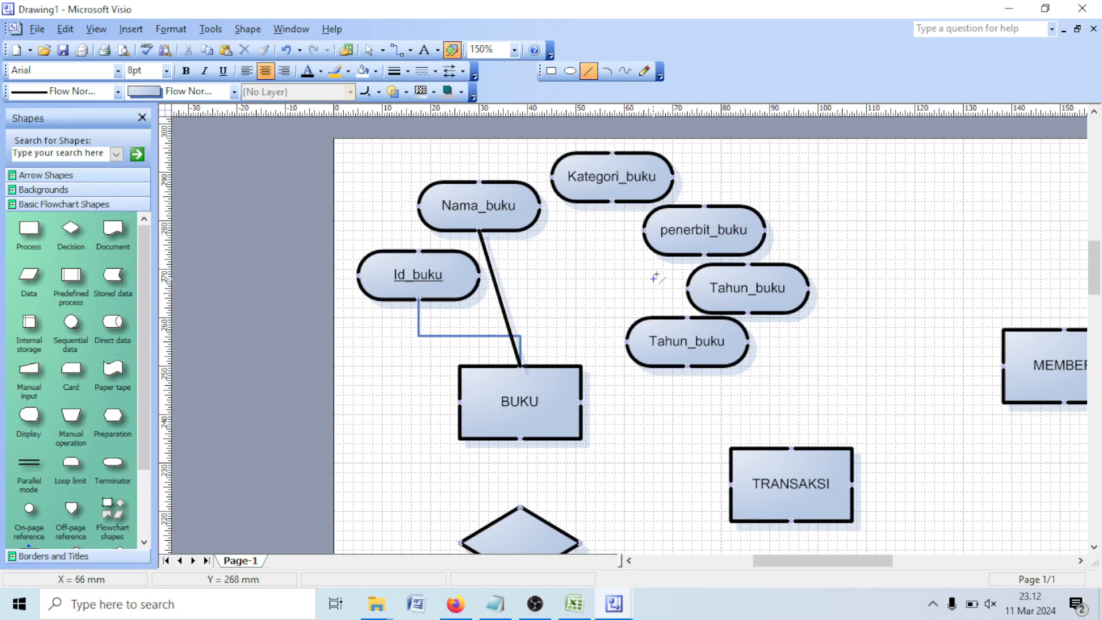
pyautogui.hotkey('ctrl', 'z')
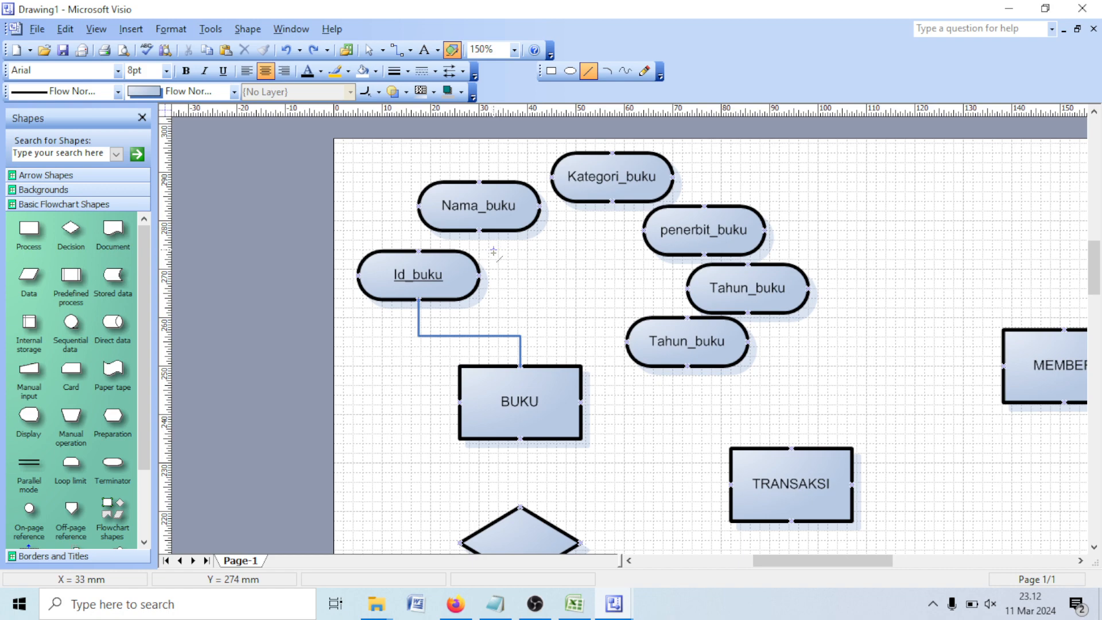
pyautogui.moveTo(479, 230); pyautogui.dragTo(546, 299)
pyautogui.moveTo(529, 348); pyautogui.dragTo(521, 365)
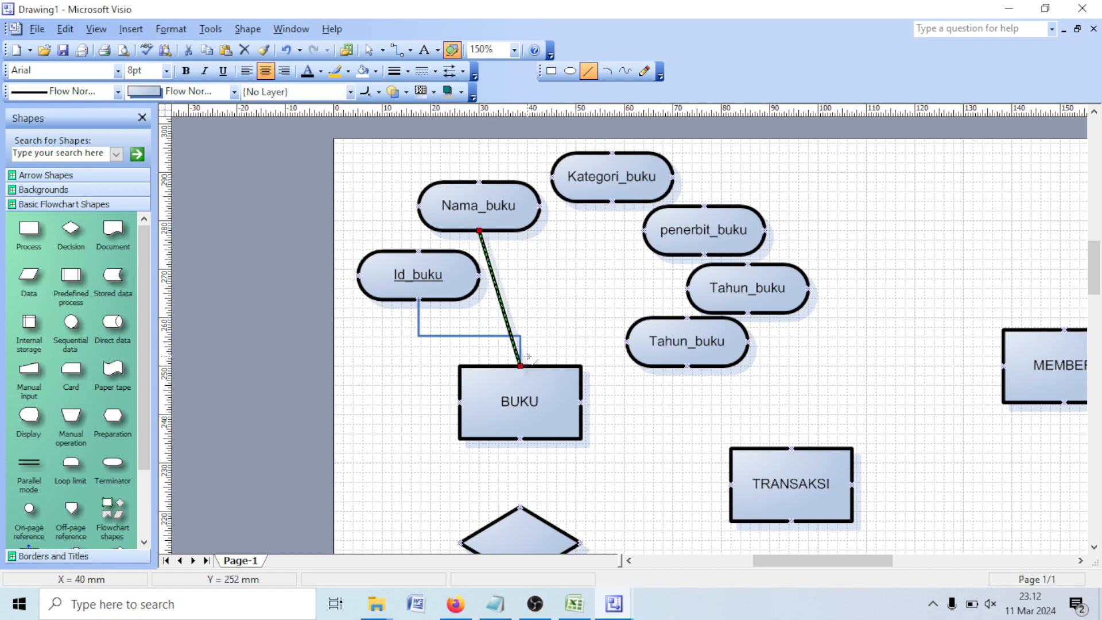
pyautogui.hotkey('ctrl', 'z')
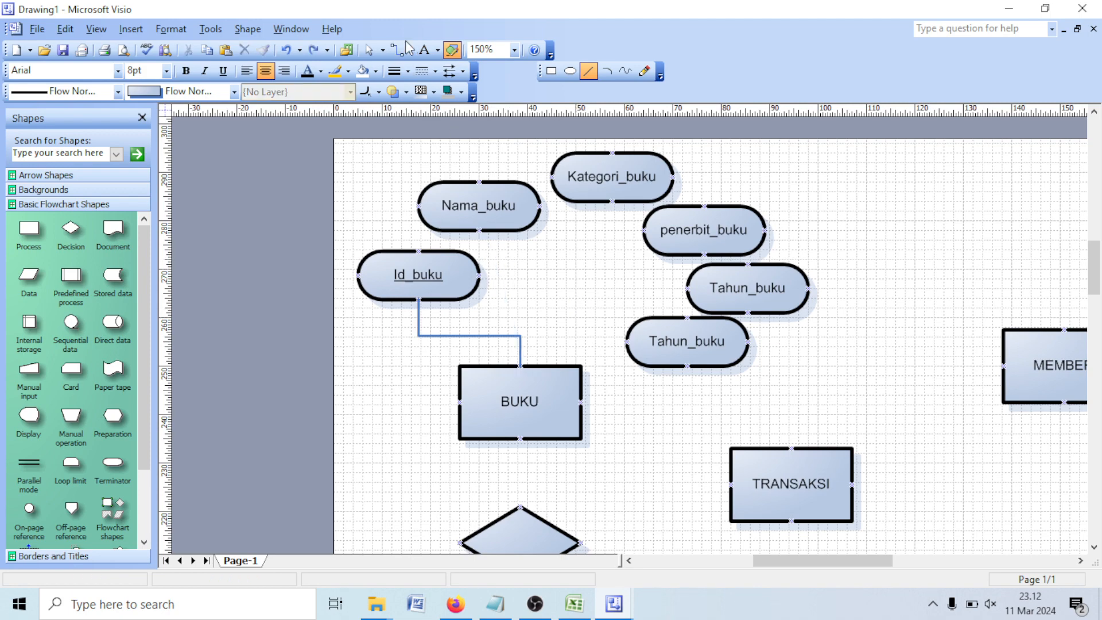
# - Try a connector from Nama_buku to BUKU, undo it, and delete the connector between Id_buku and BUKU
pyautogui.click(397, 50)
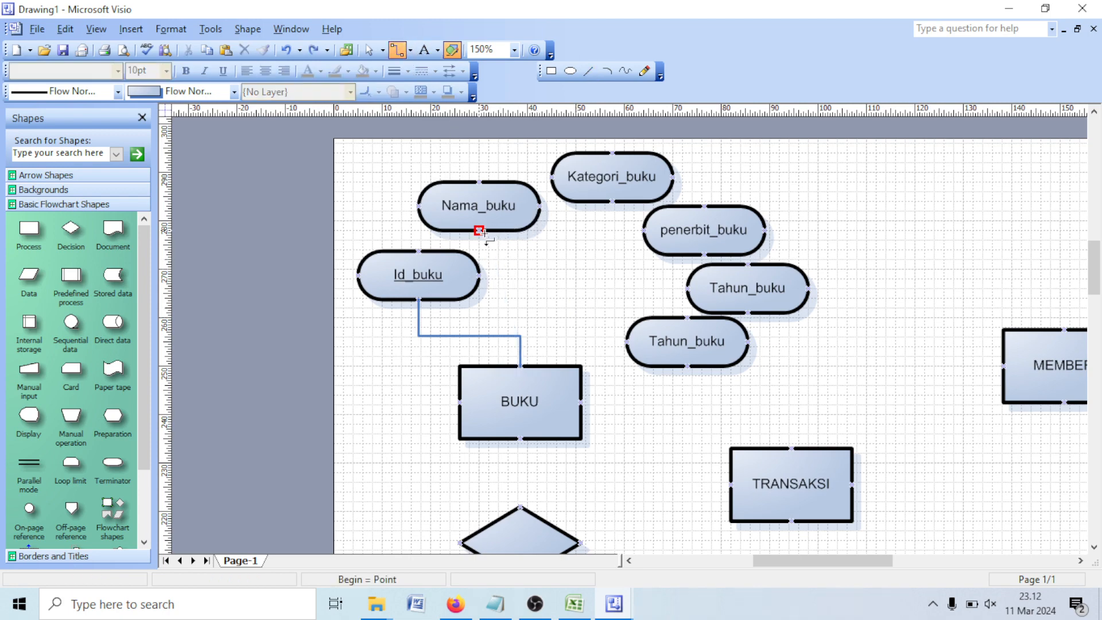
pyautogui.moveTo(483, 239); pyautogui.dragTo(527, 365)
pyautogui.hotkey('ctrl', 'z')
pyautogui.hotkey('ctrl', 'z')
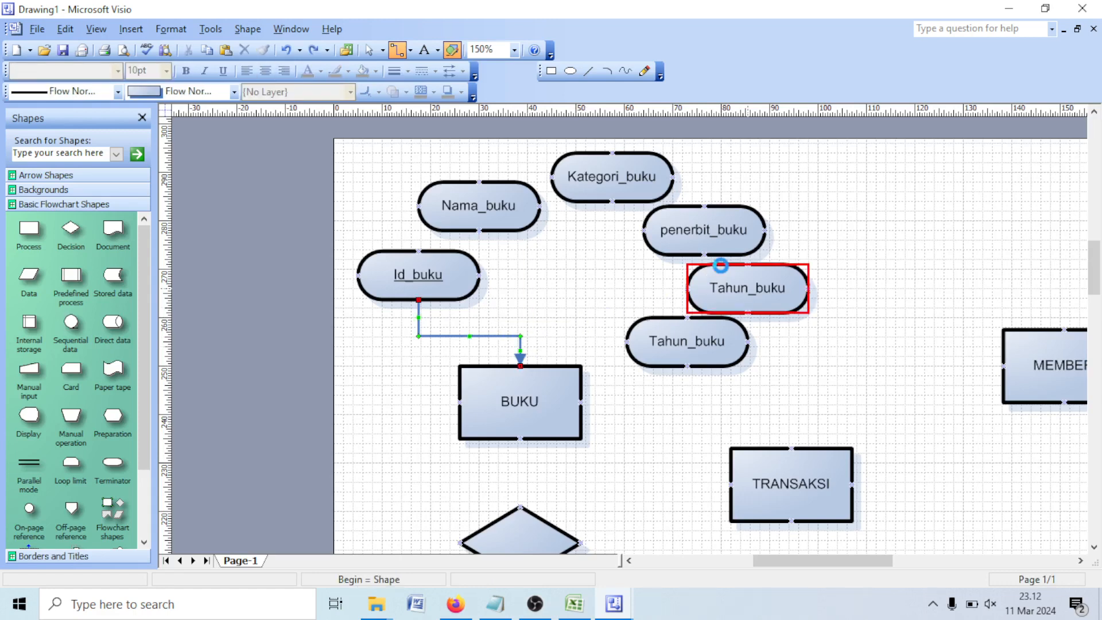
pyautogui.press('Delete')
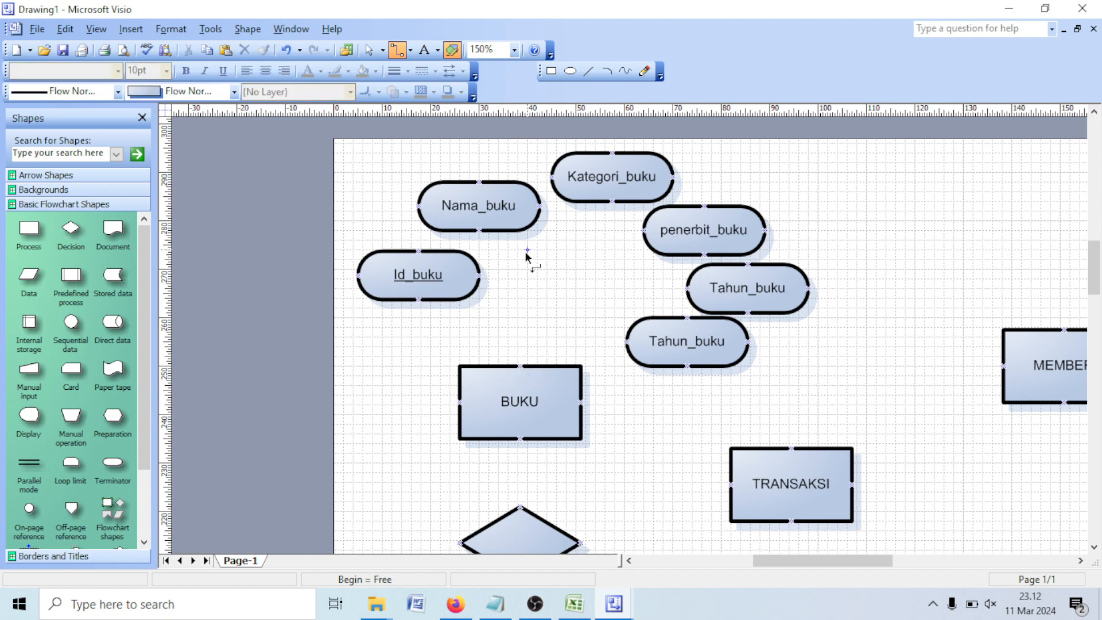
# - Add extra connection points along the top edge of the BUKU rectangle with the Connection Point Tool
pyautogui.click(515, 50)
pyautogui.click(506, 95)
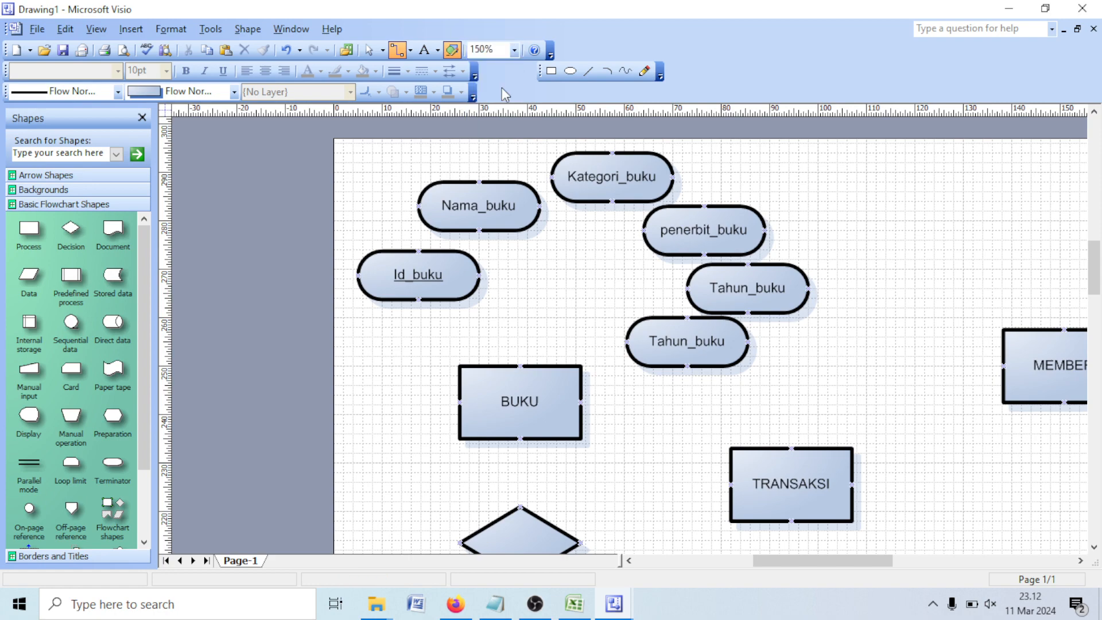
pyautogui.click(411, 50)
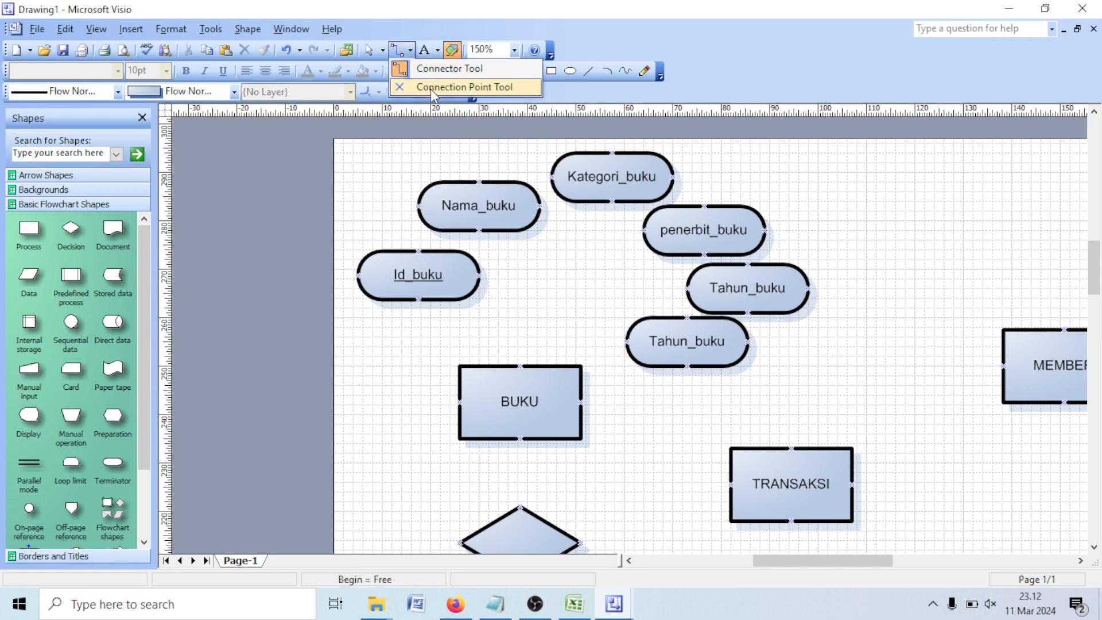
pyautogui.click(433, 87)
pyautogui.click(410, 50)
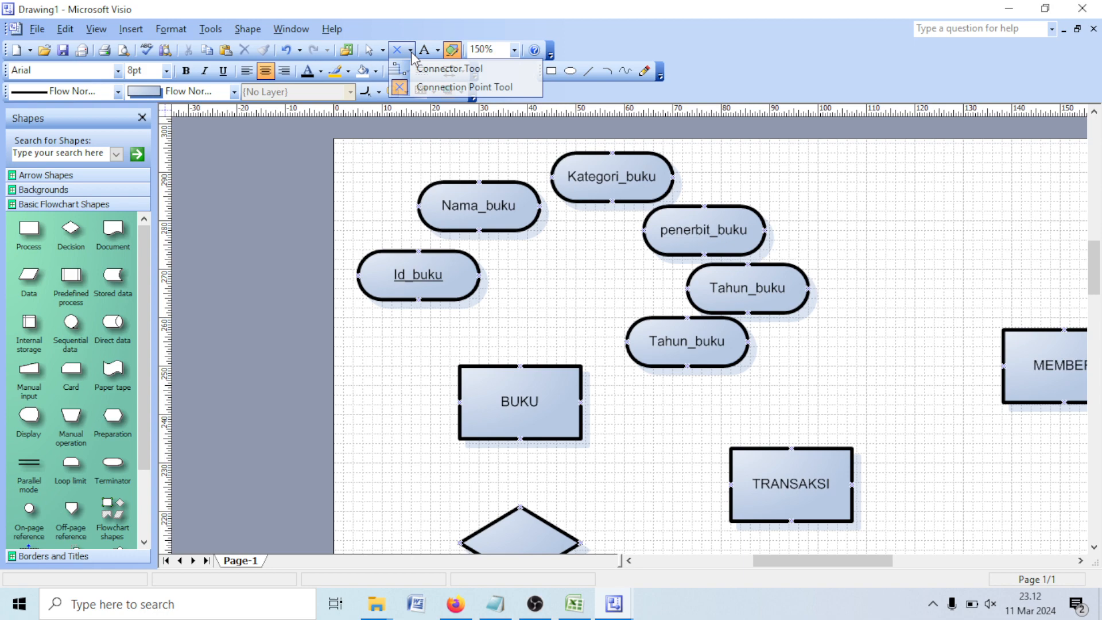
pyautogui.click(420, 89)
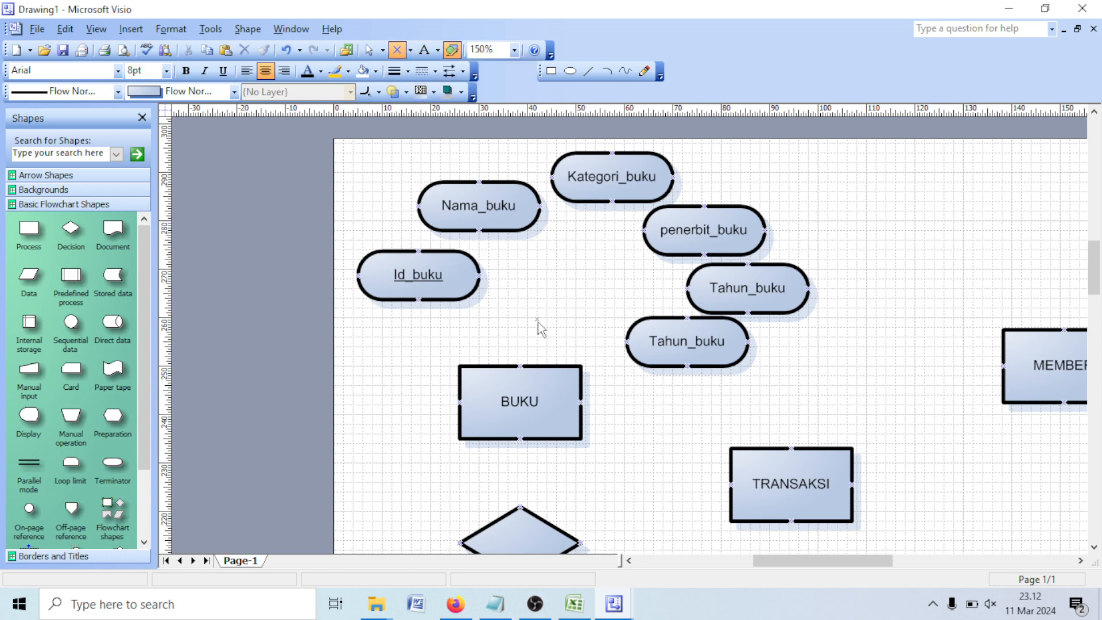
pyautogui.click(472, 374)
pyautogui.doubleClick(470, 368)
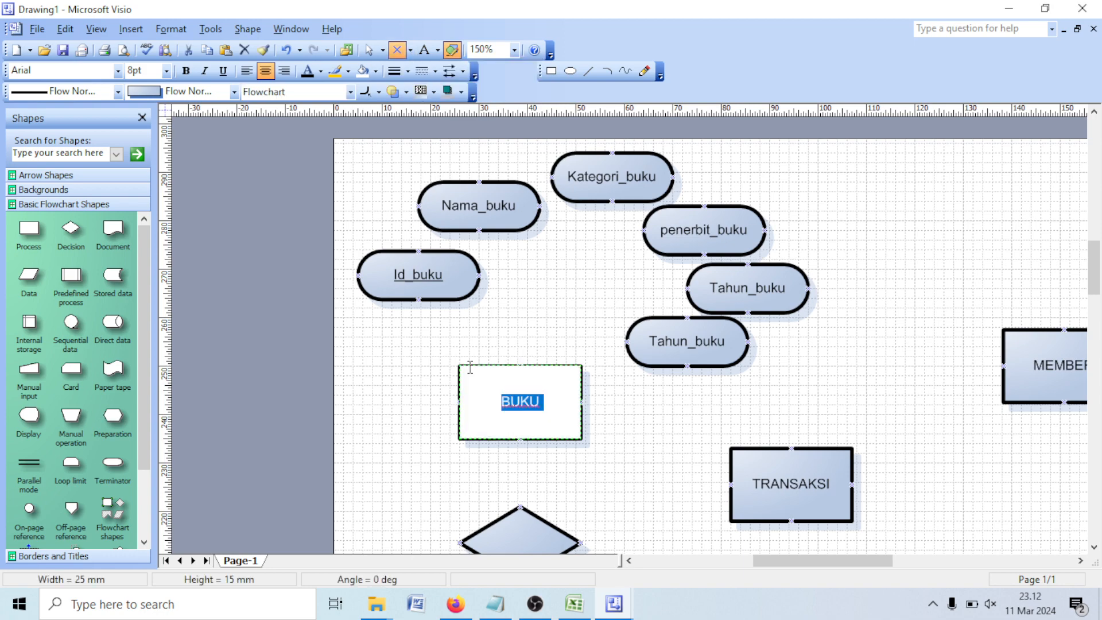
pyautogui.click(471, 364)
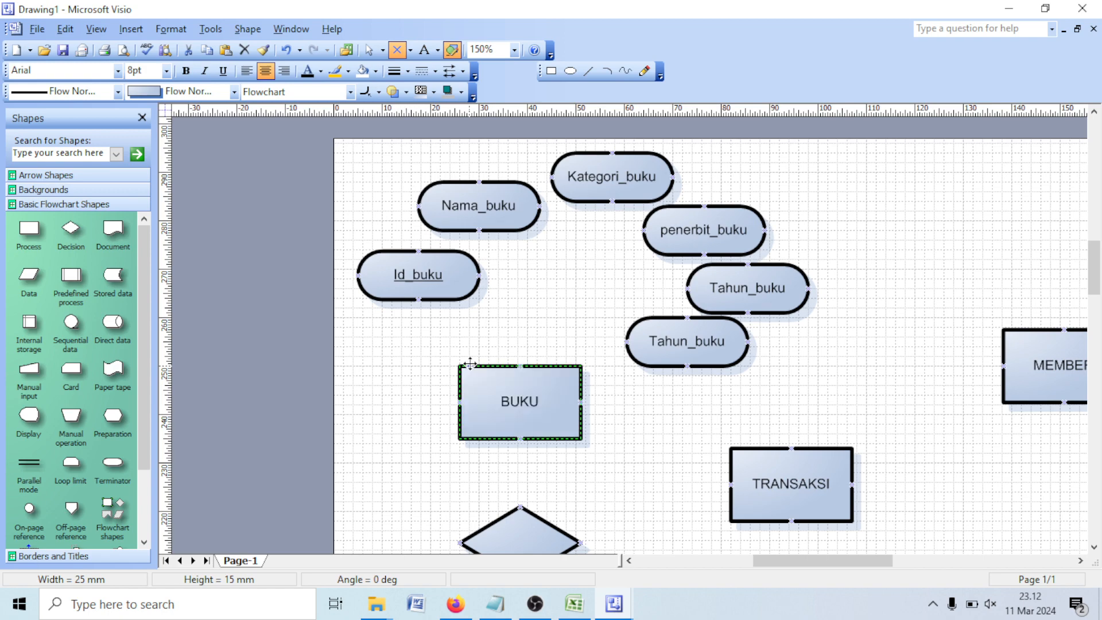
pyautogui.keyDown('ctrl'); pyautogui.click(482, 367); pyautogui.keyUp('ctrl')
pyautogui.keyDown('ctrl'); pyautogui.click(549, 366); pyautogui.keyUp('ctrl')
pyautogui.keyDown('ctrl'); pyautogui.click(575, 366); pyautogui.keyUp('ctrl')
# - Connect Id_buku, Nama_buku, Kategori_buku, penerbit_buku and both Tahun_buku shapes to separate points on the top edge of BUKU with the Connector Tool
pyautogui.click(410, 50)
pyautogui.click(419, 68)
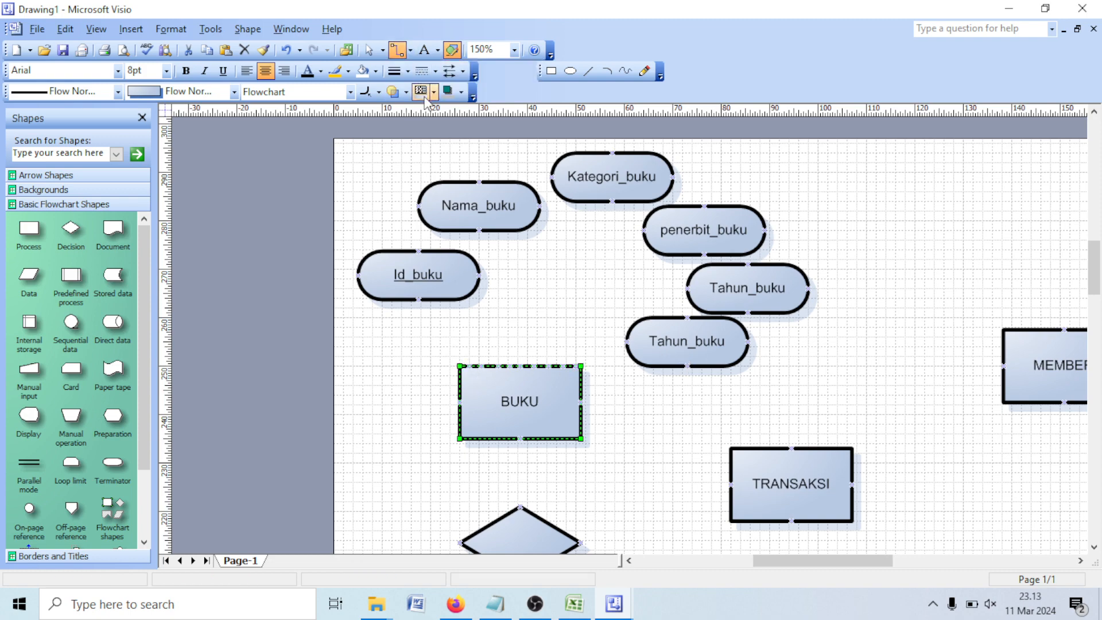
pyautogui.moveTo(419, 300); pyautogui.dragTo(481, 365)
pyautogui.moveTo(613, 202); pyautogui.dragTo(561, 238)
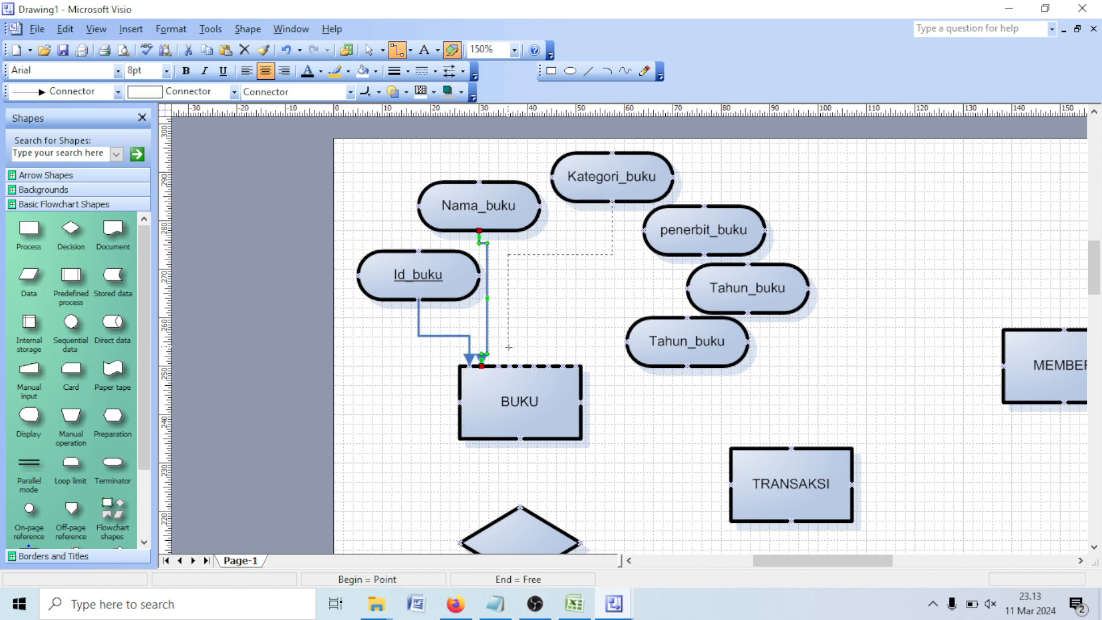
pyautogui.moveTo(509, 347); pyautogui.dragTo(499, 366)
pyautogui.moveTo(703, 254); pyautogui.dragTo(520, 366)
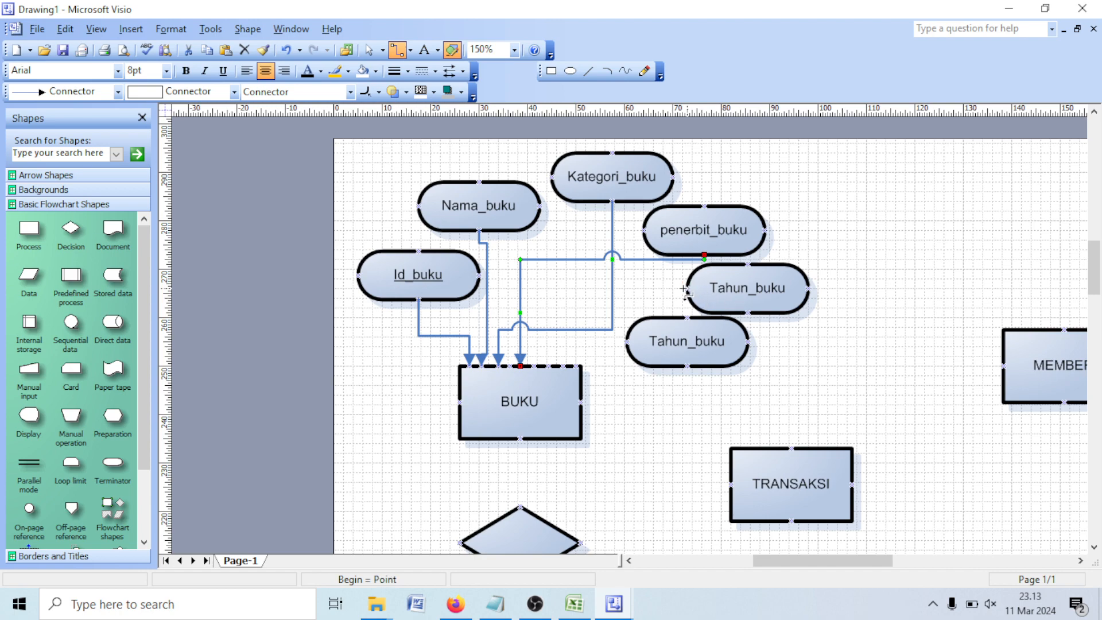
pyautogui.moveTo(686, 289); pyautogui.dragTo(535, 365)
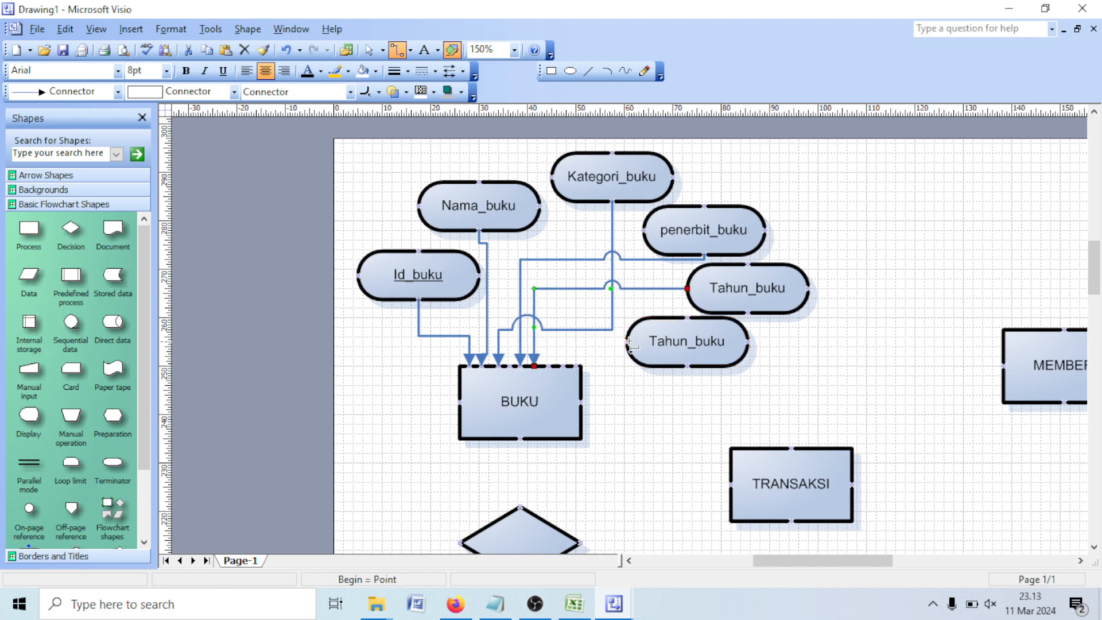
pyautogui.moveTo(629, 344); pyautogui.dragTo(549, 365)
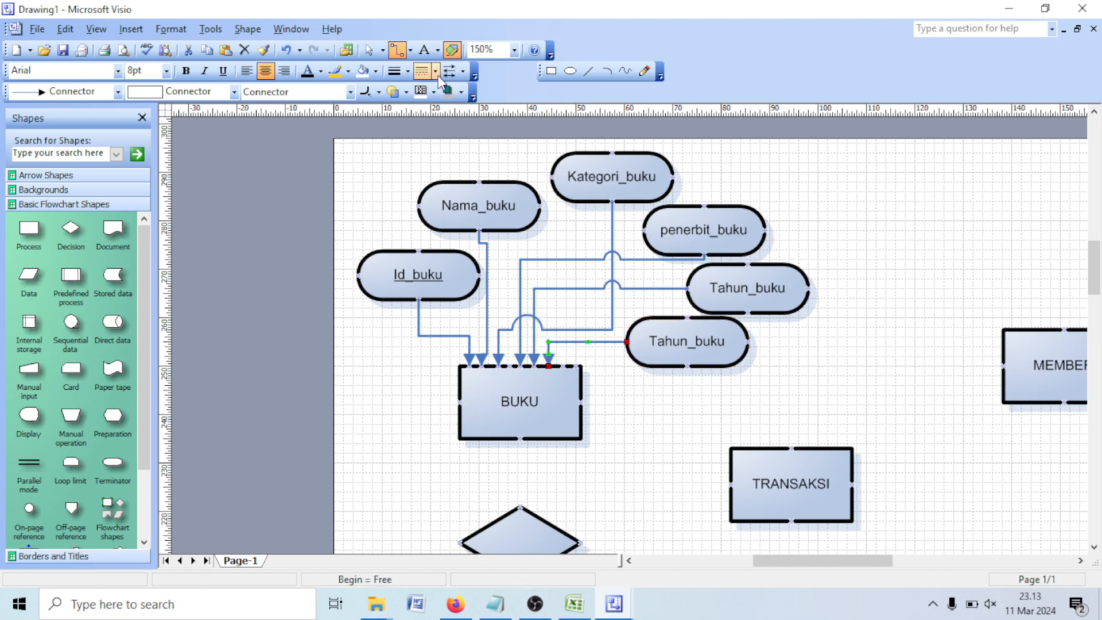
# - Set the connectors from Id_buku and Nama_buku to BUKU to No Line Ends
pyautogui.click(368, 50)
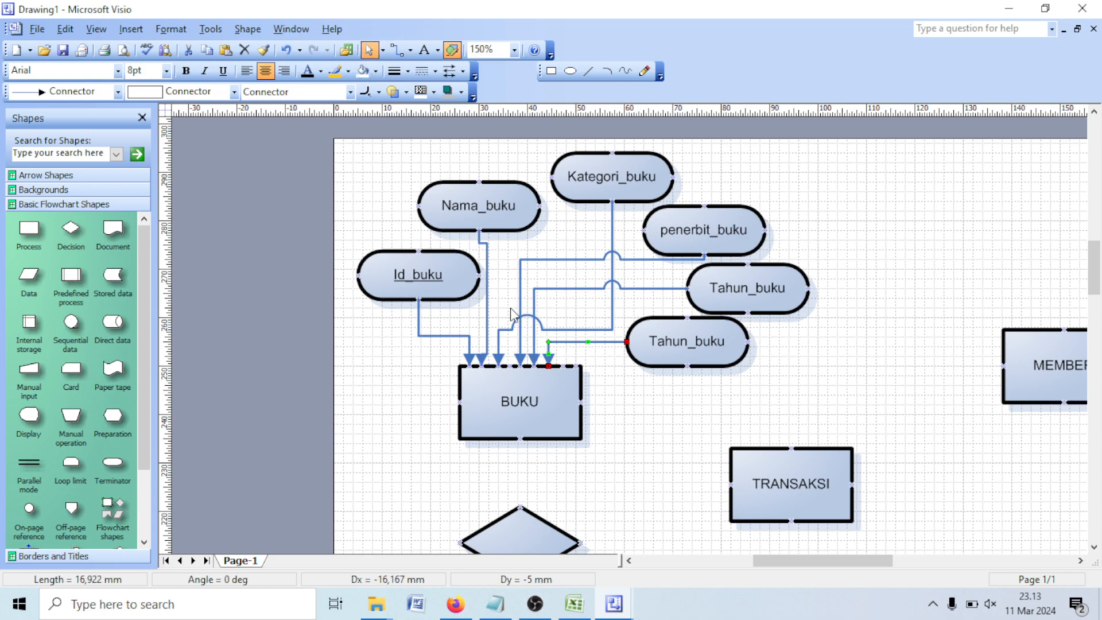
pyautogui.click(470, 346)
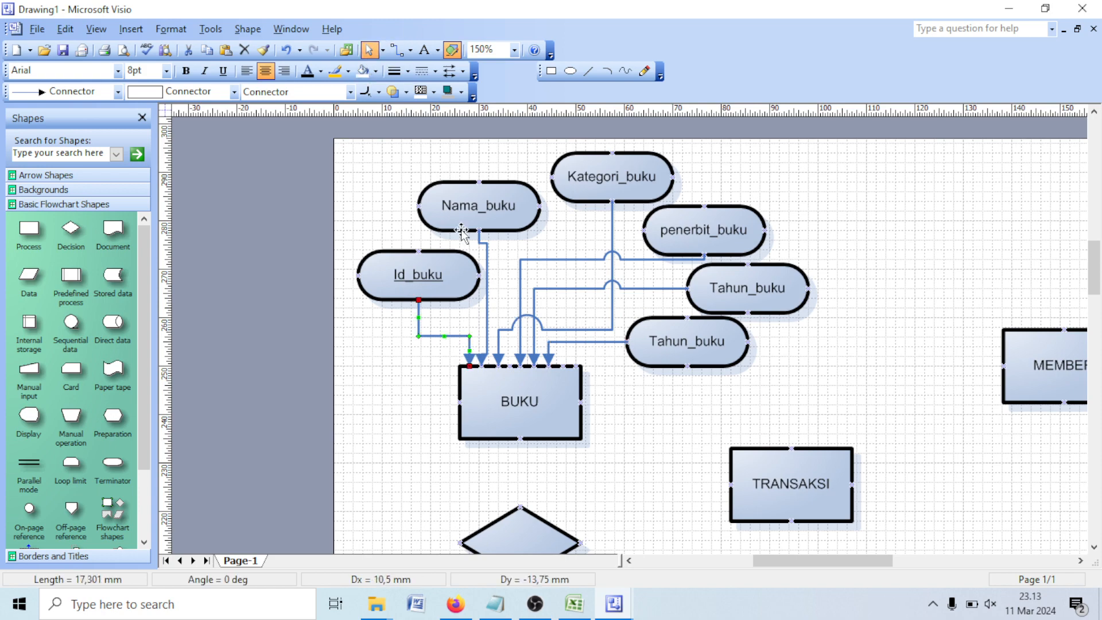
pyautogui.click(462, 71)
pyautogui.click(480, 90)
pyautogui.click(463, 72)
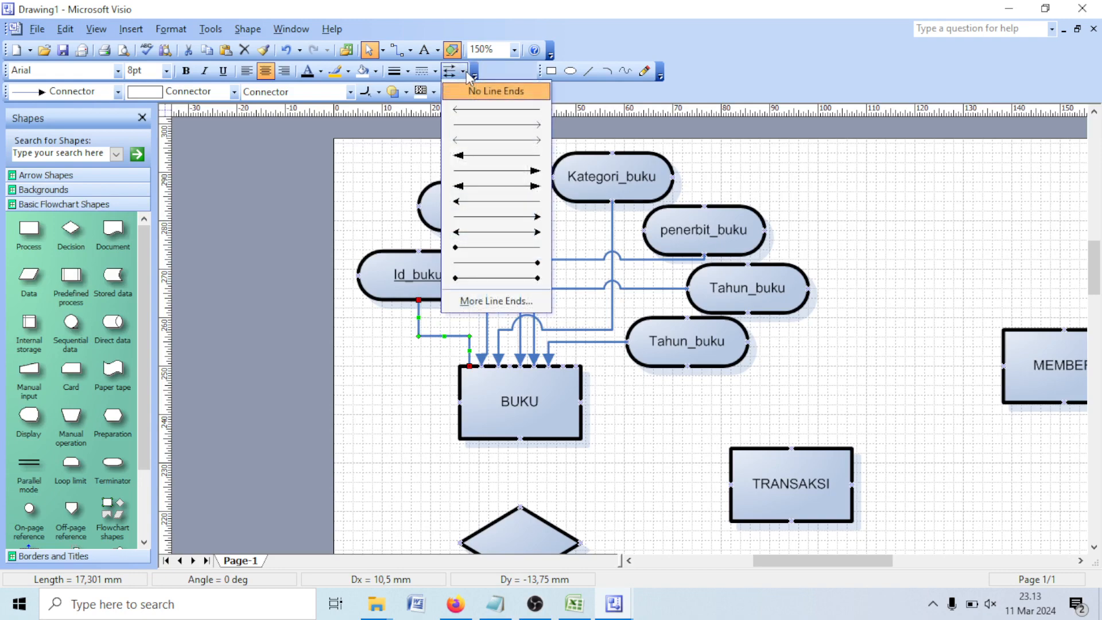
pyautogui.click(482, 97)
pyautogui.click(487, 290)
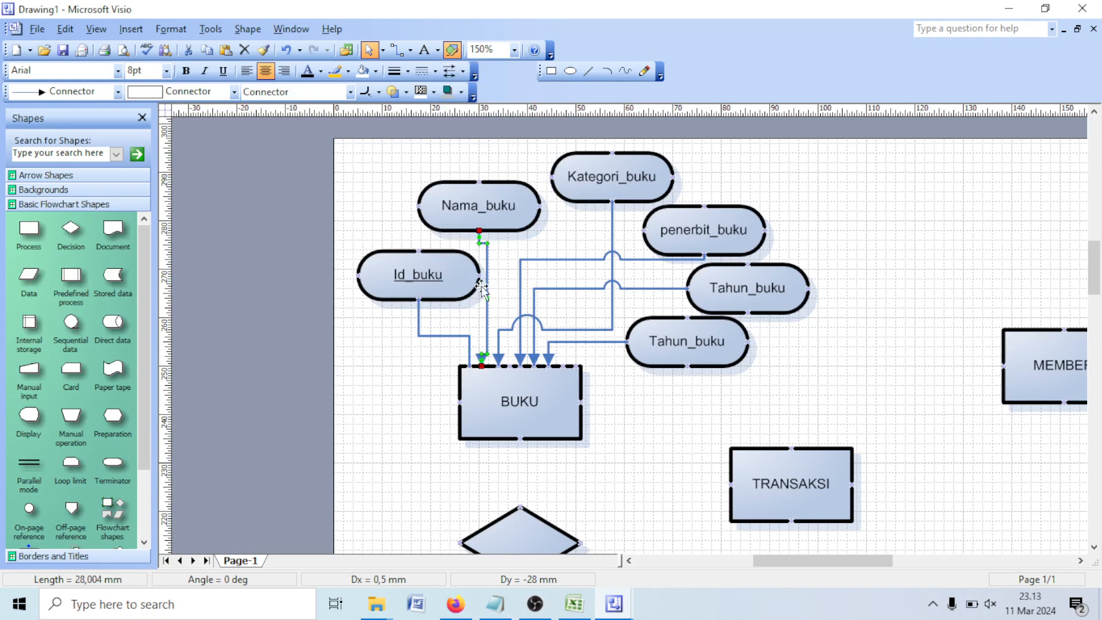
pyautogui.click(463, 73)
pyautogui.click(469, 89)
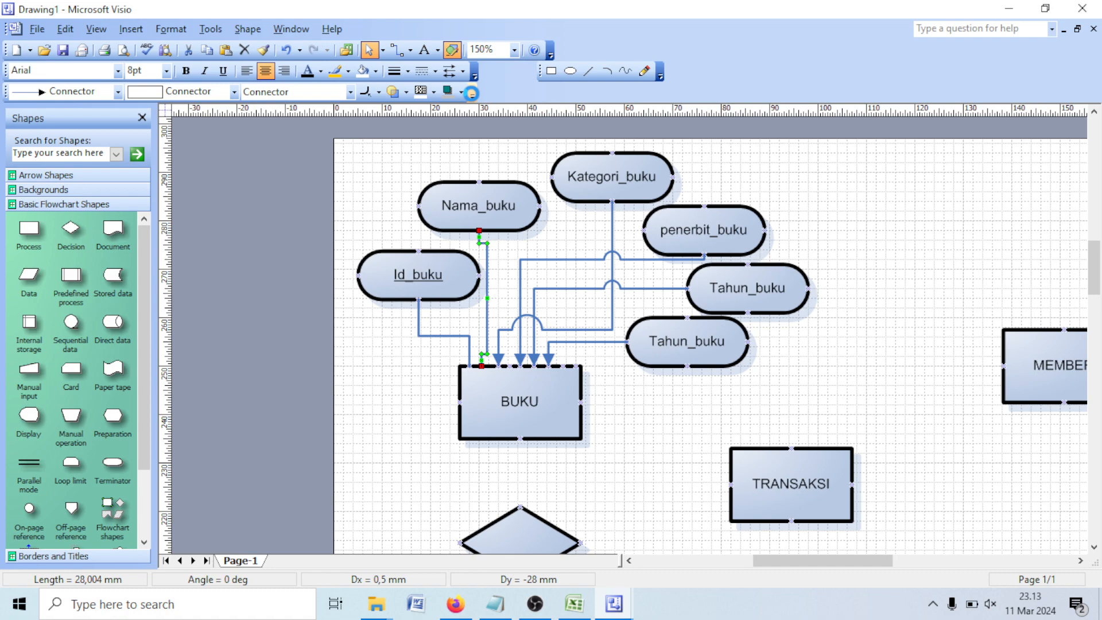
# - Reroute the Kategori_buku connector so its horizontal segment runs above the penerbit_buku connector, and set it to No Line Ends
pyautogui.click(520, 292)
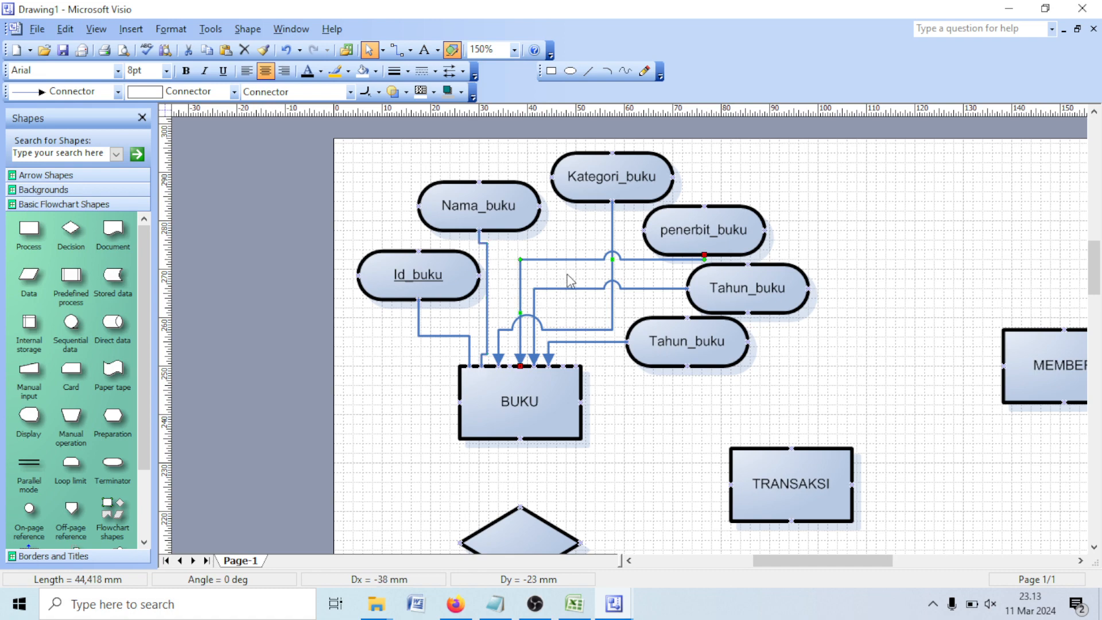
pyautogui.click(612, 258)
pyautogui.moveTo(543, 255); pyautogui.dragTo(500, 269)
pyautogui.moveTo(554, 233); pyautogui.dragTo(554, 244)
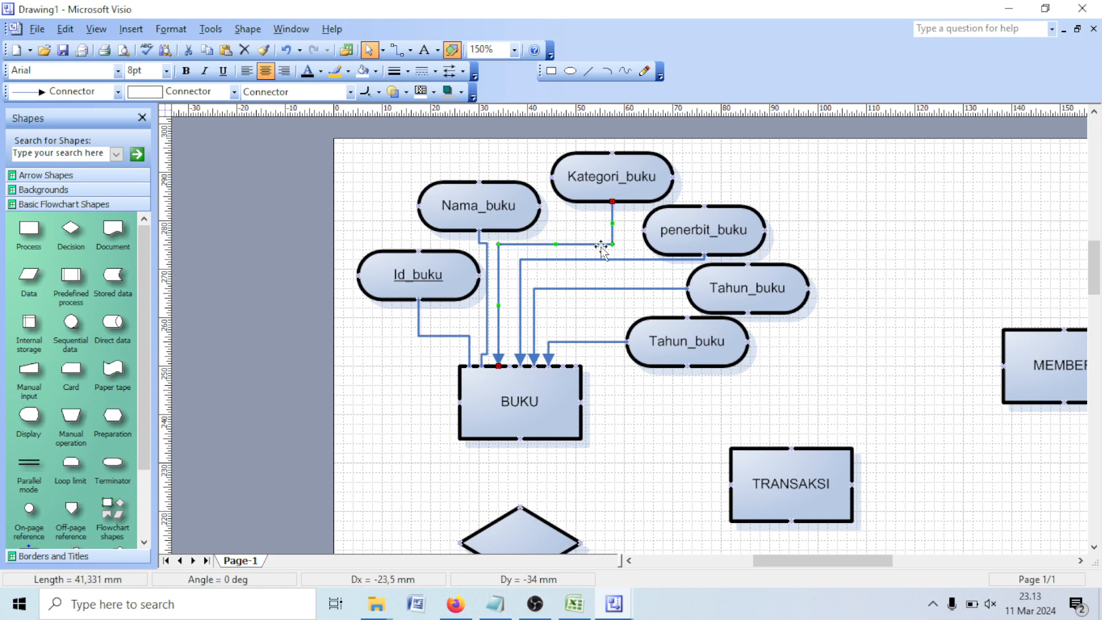
pyautogui.click(464, 72)
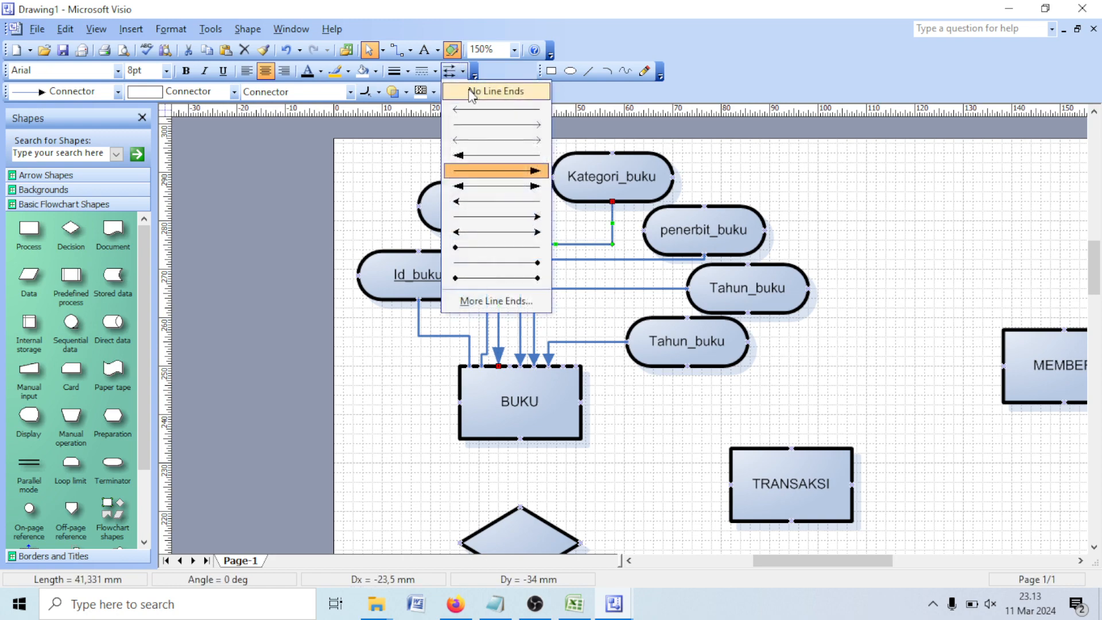
pyautogui.click(468, 90)
# - Set the connectors from penerbit_buku and both Tahun_buku shapes to No Line Ends
pyautogui.click(563, 260)
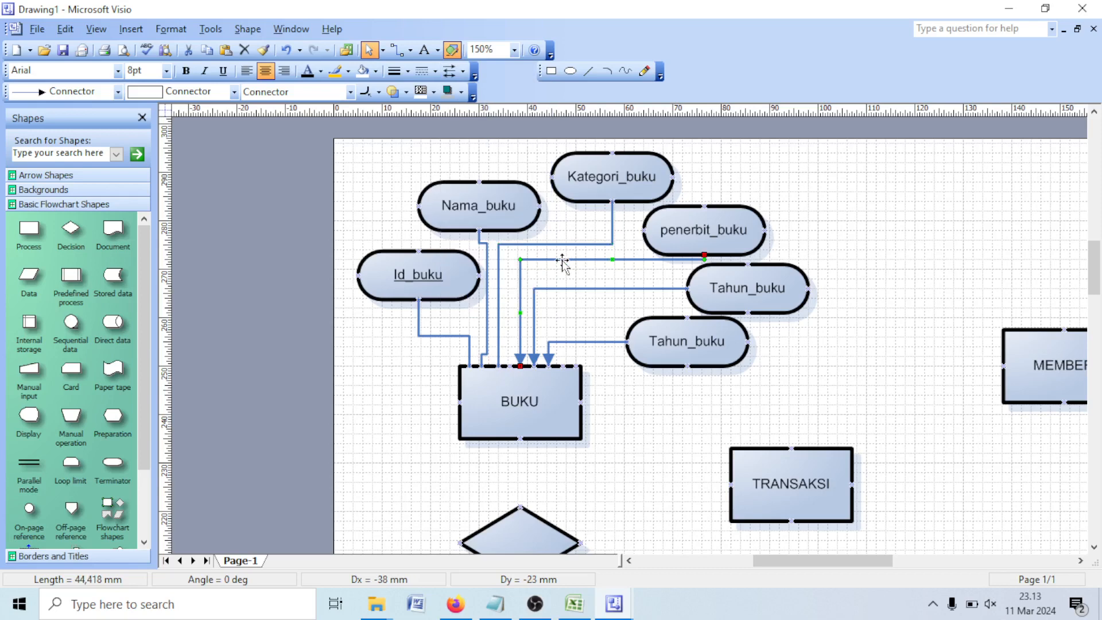
pyautogui.click(464, 72)
pyautogui.click(474, 96)
pyautogui.click(557, 289)
pyautogui.click(463, 72)
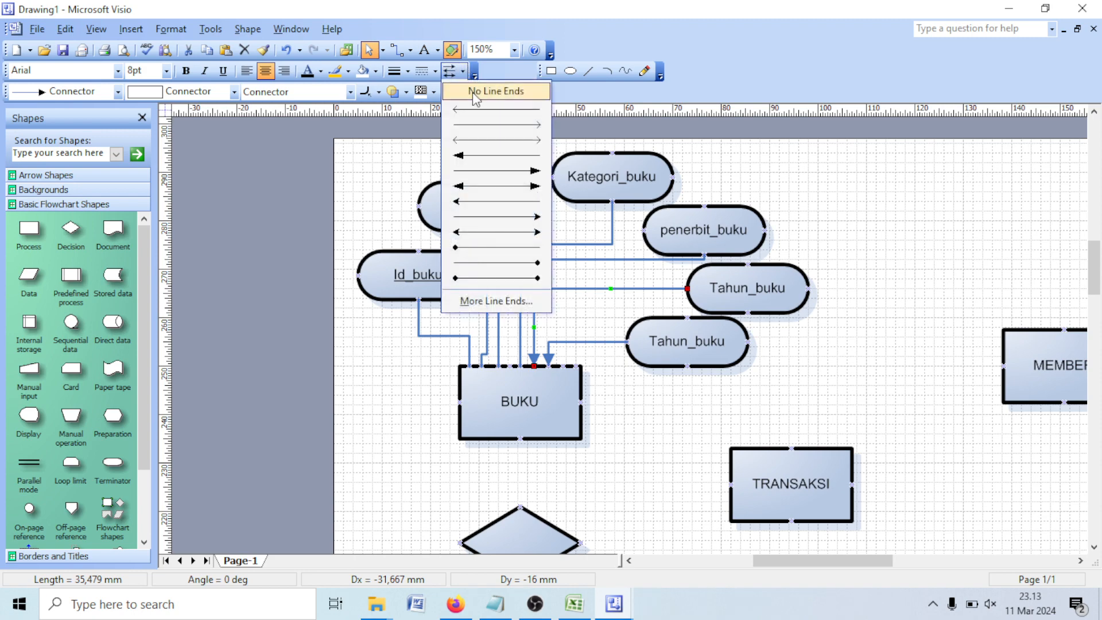
pyautogui.click(475, 92)
pyautogui.click(574, 343)
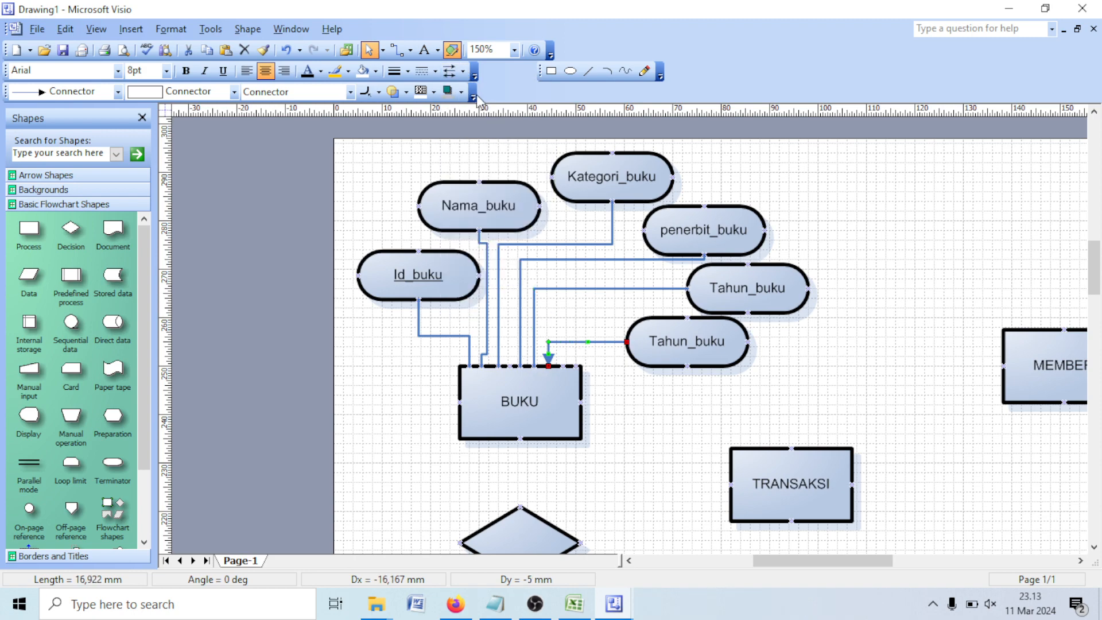
pyautogui.click(464, 72)
pyautogui.click(472, 91)
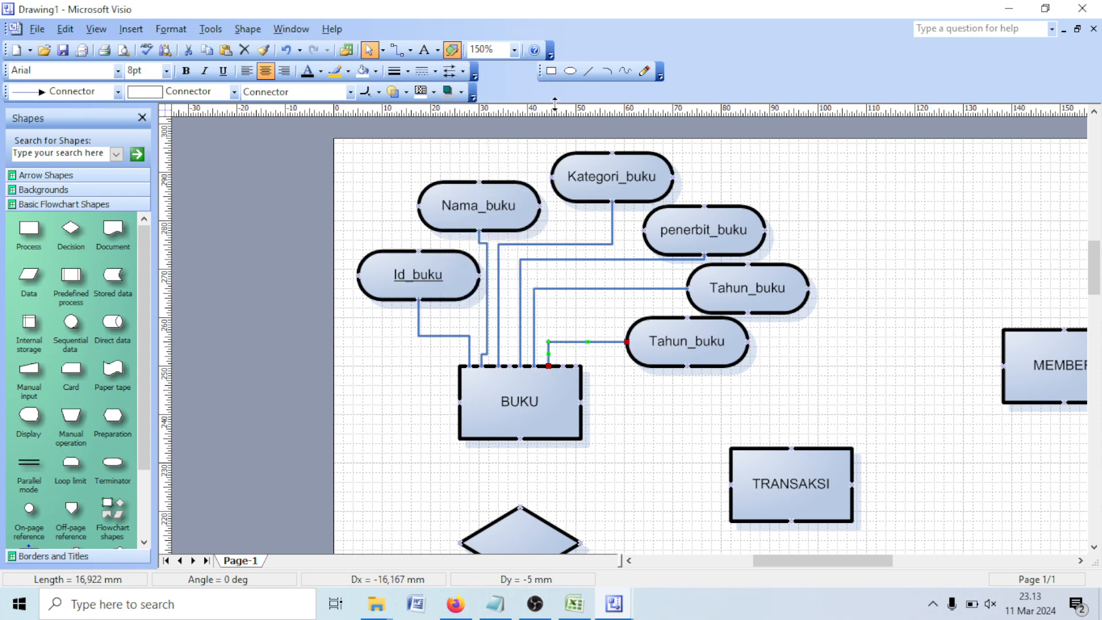
pyautogui.click(850, 211)
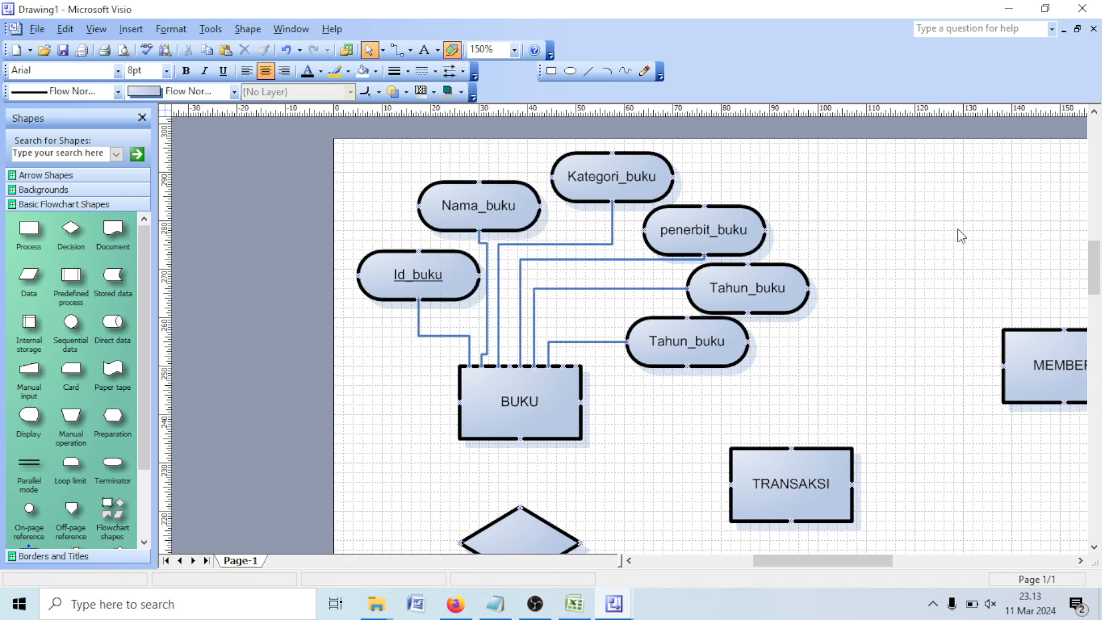
# - Put an asterisk in front of the Id_buku label and remove the underline from the asterisk only
pyautogui.doubleClick(426, 278)
pyautogui.press('Home')
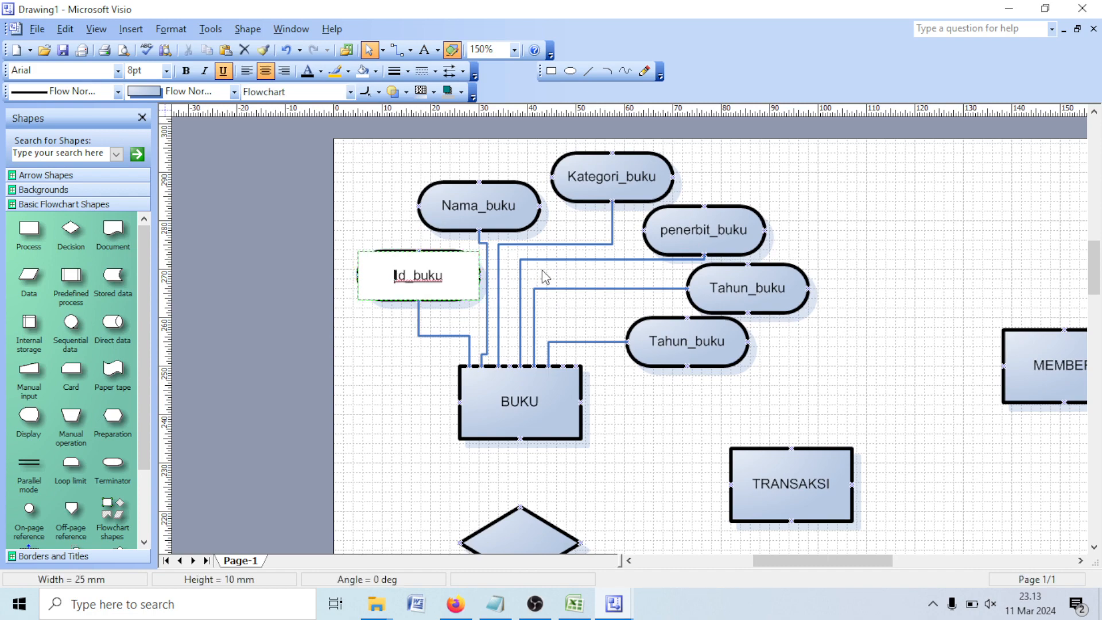
pyautogui.write('*')
pyautogui.click(437, 336)
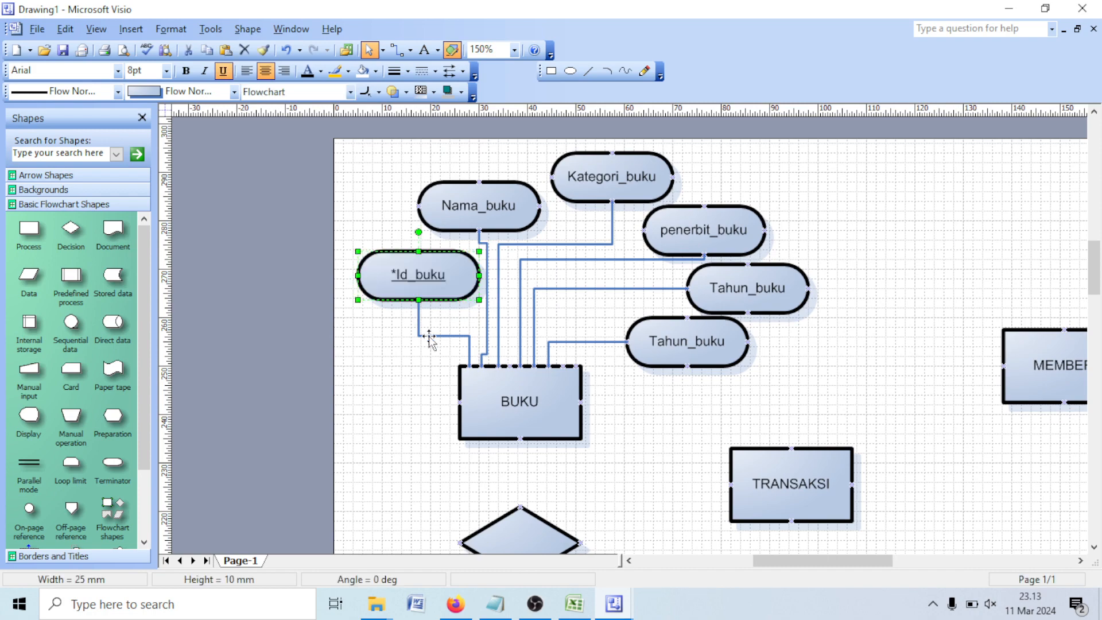
pyautogui.doubleClick(427, 278)
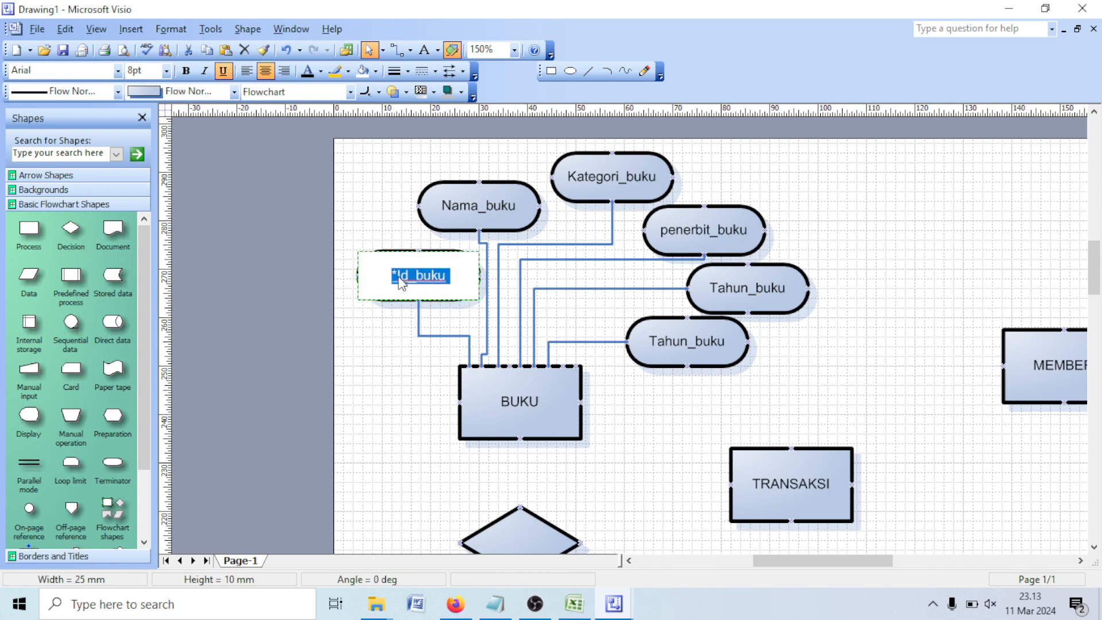
pyautogui.click(394, 279)
pyautogui.moveTo(391, 278); pyautogui.dragTo(398, 276)
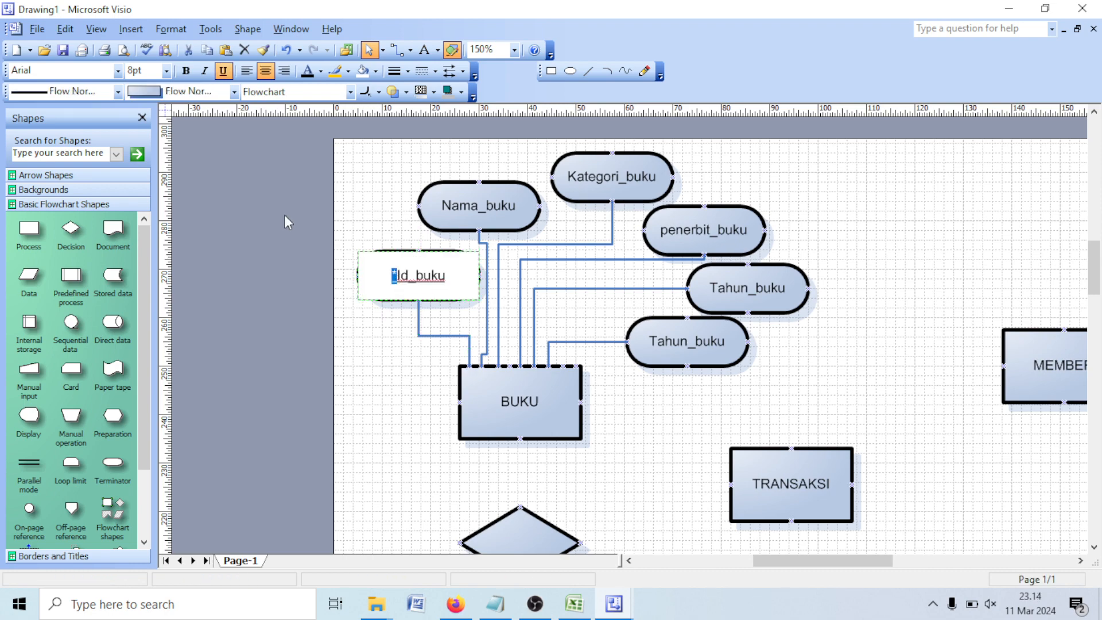
pyautogui.hotkey('ctrl', 'u')
pyautogui.click(366, 376)
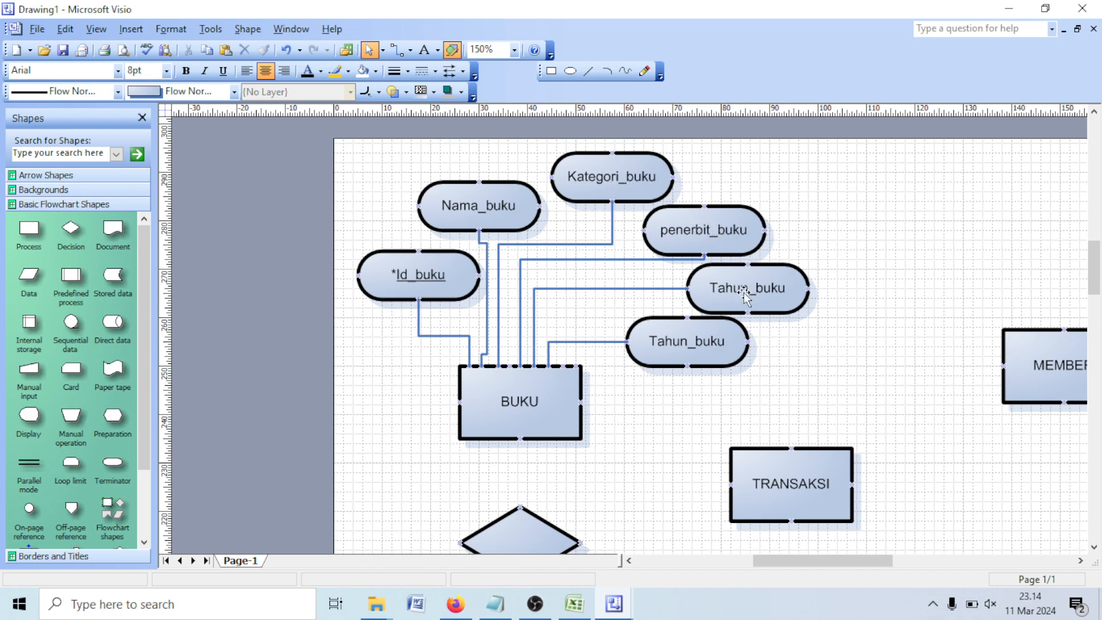
# - Rename the lower Tahun_buku attribute as sumber_buku
pyautogui.doubleClick(702, 350)
pyautogui.click(684, 346)
pyautogui.moveTo(691, 343); pyautogui.dragTo(629, 343)
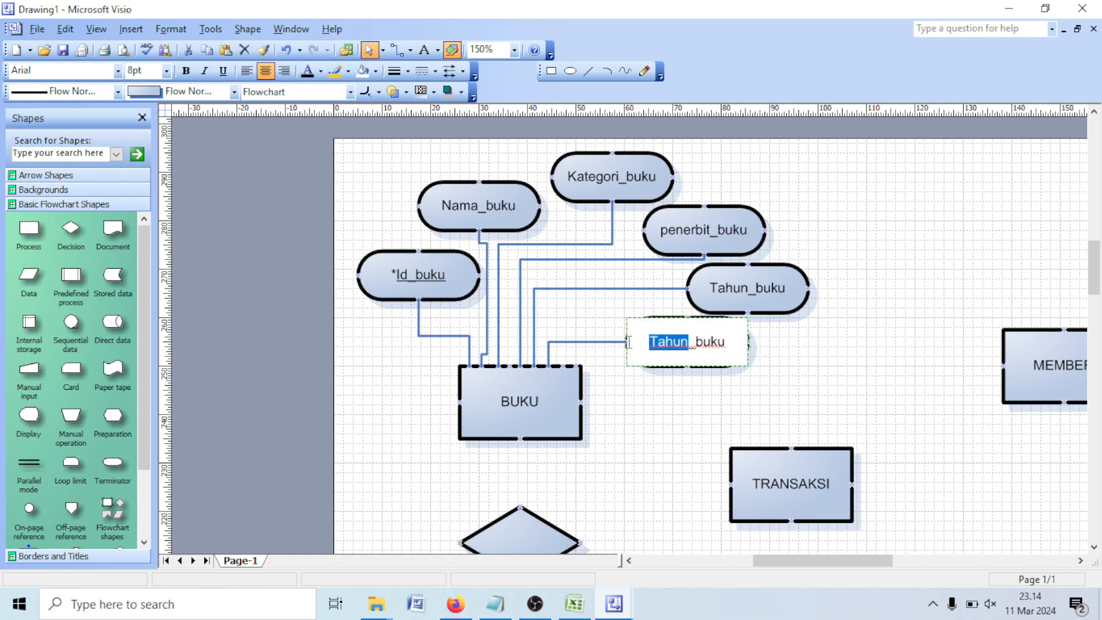
pyautogui.write('sumb')
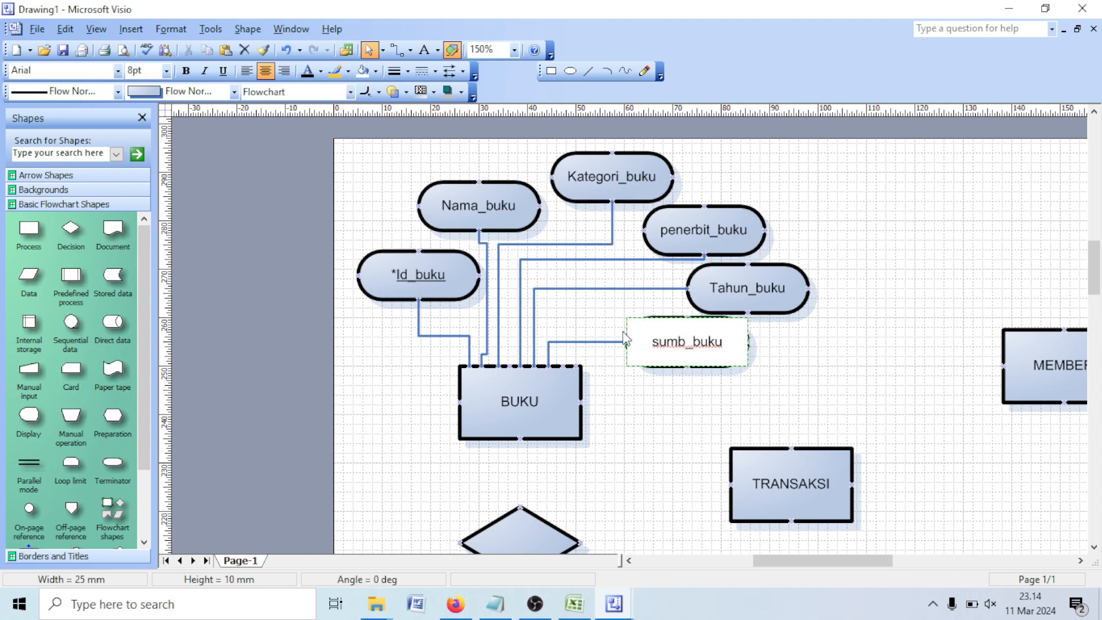
pyautogui.write('er')
pyautogui.click(856, 384)
# - Connect the bottom of BUKU to the top of the diamond below it with the Connector Tool
pyautogui.scroll(-2, 864, 390)
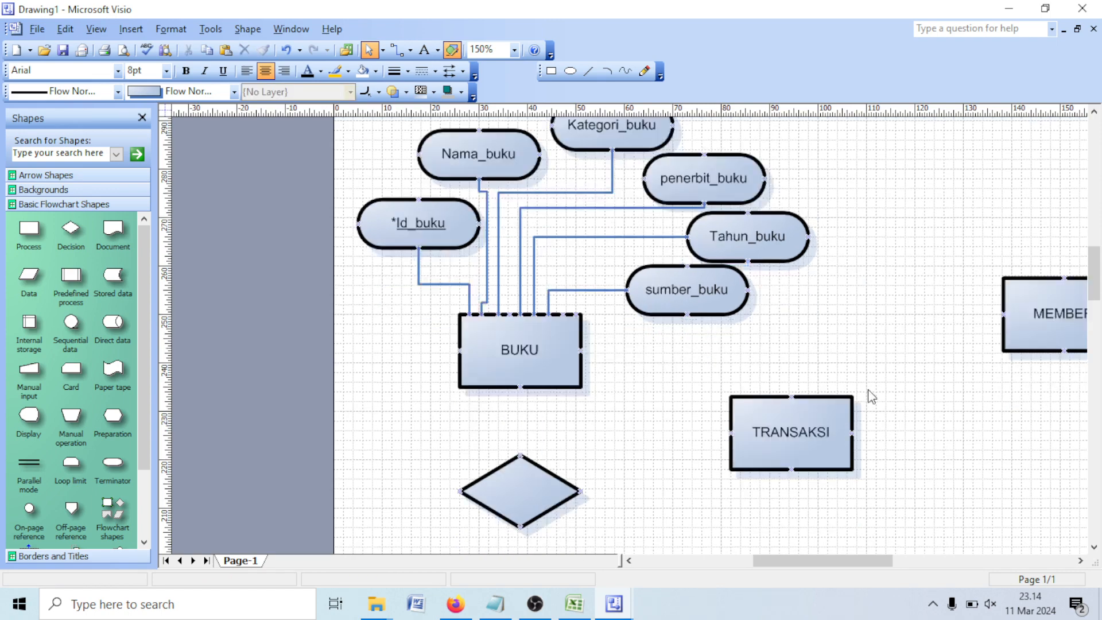
pyautogui.scroll(-2, 868, 390)
pyautogui.scroll(4, 901, 393)
pyautogui.scroll(-6, 907, 402)
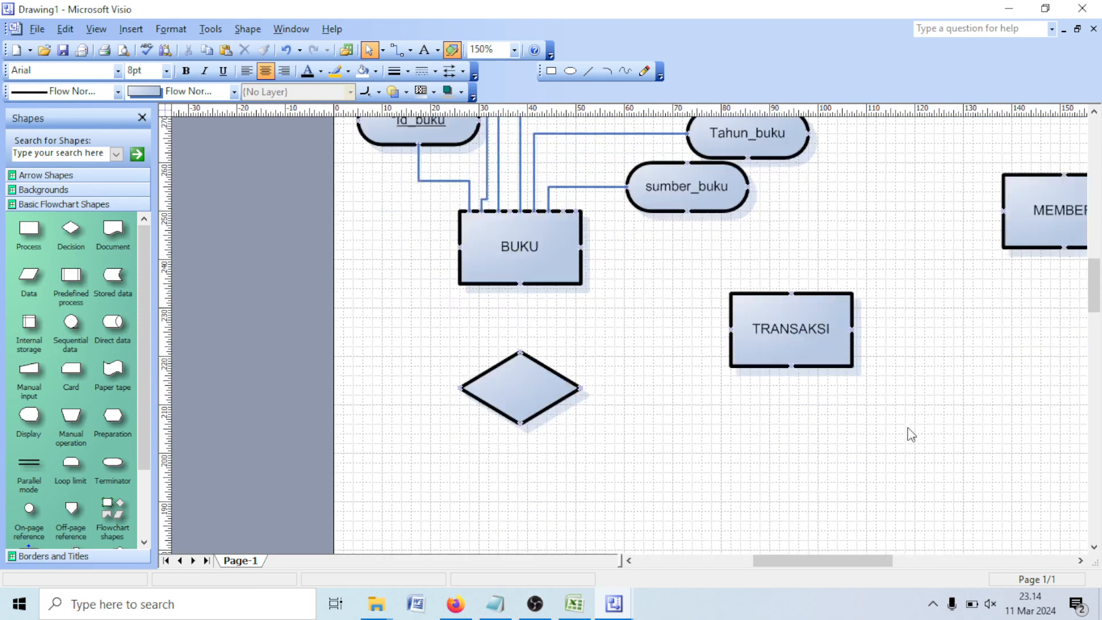
pyautogui.click(398, 50)
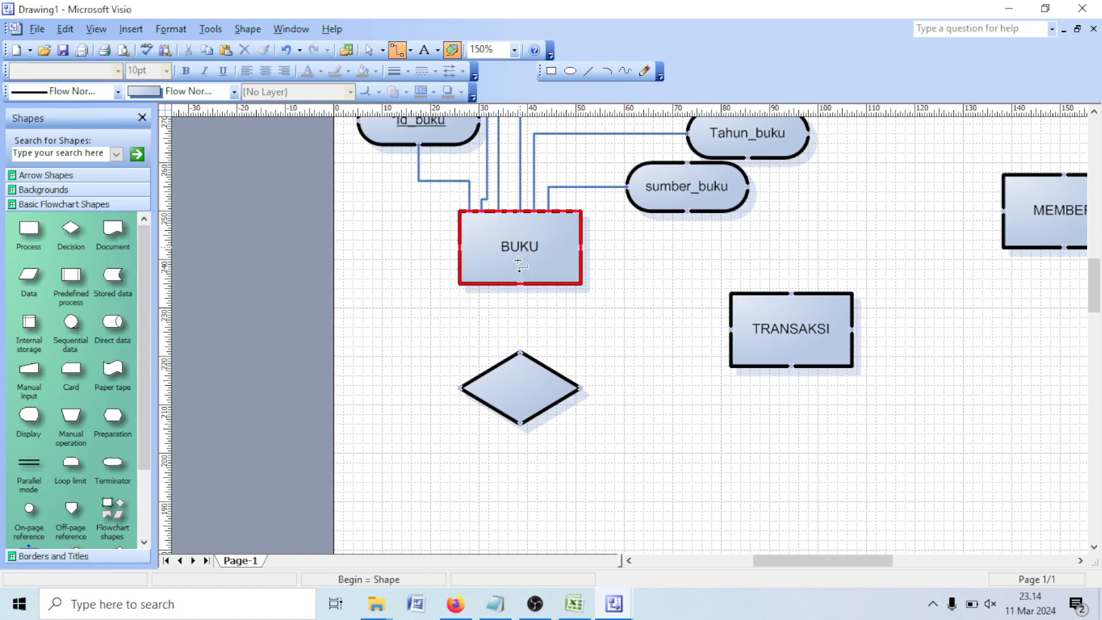
pyautogui.moveTo(520, 283); pyautogui.dragTo(520, 351)
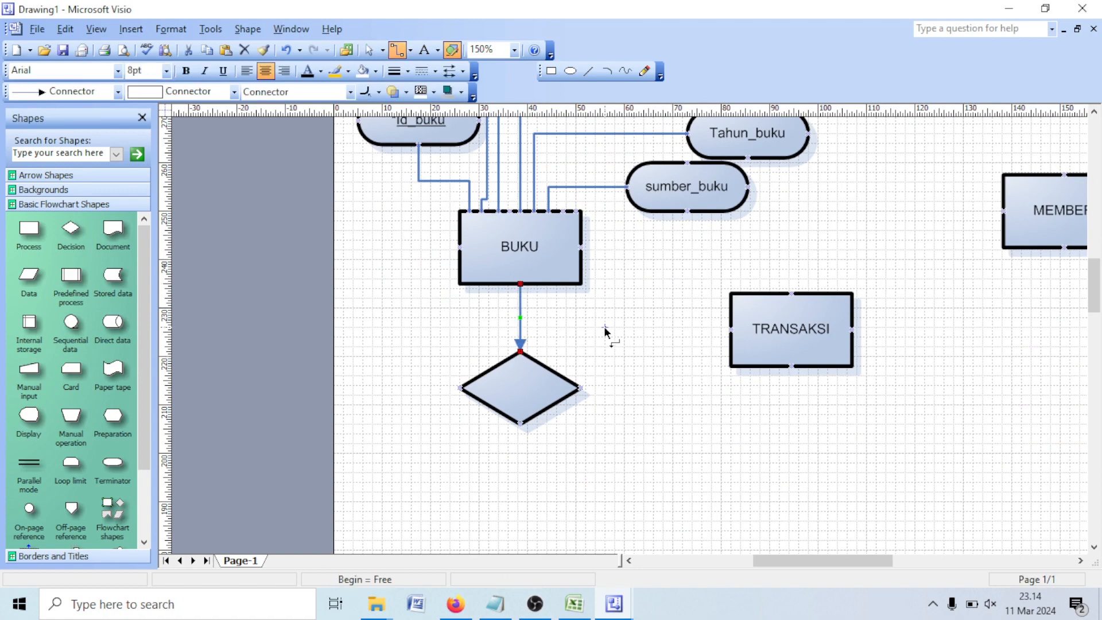
# - Set the connector between BUKU and the diamond below it to No Line Ends
pyautogui.click(518, 338)
pyautogui.click(452, 75)
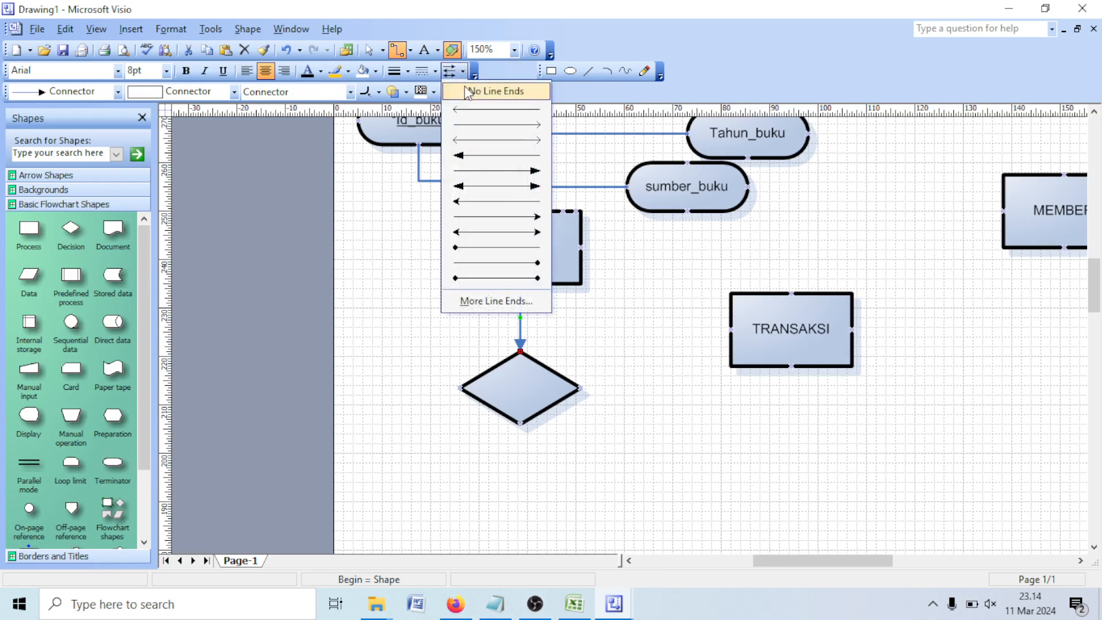
pyautogui.click(494, 92)
# - Label the relationship diamond below BUKU as "Memiliki/ dimiliki"
pyautogui.click(524, 381)
pyautogui.doubleClick(524, 381)
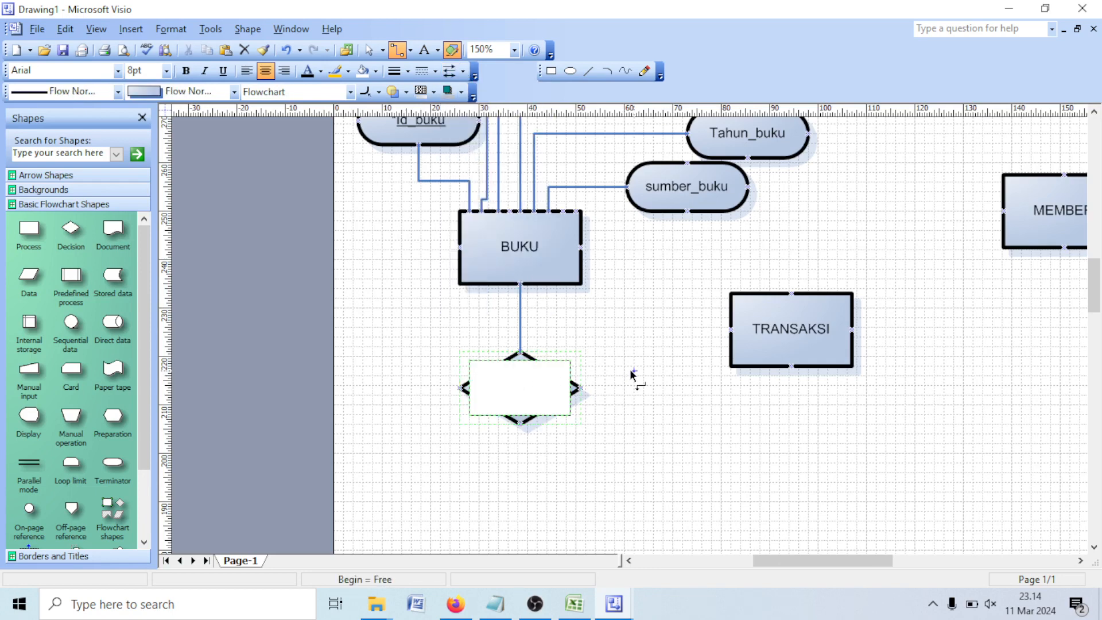
pyautogui.write('membil')
pyautogui.press('BackSpace')
pyautogui.press('BackSpace')
pyautogui.press('BackSpace')
pyautogui.write('iliki')
pyautogui.press('BackSpace')
pyautogui.press('BackSpace')
pyautogui.press('BackSpace')
pyautogui.write('iki/ dimiliki')
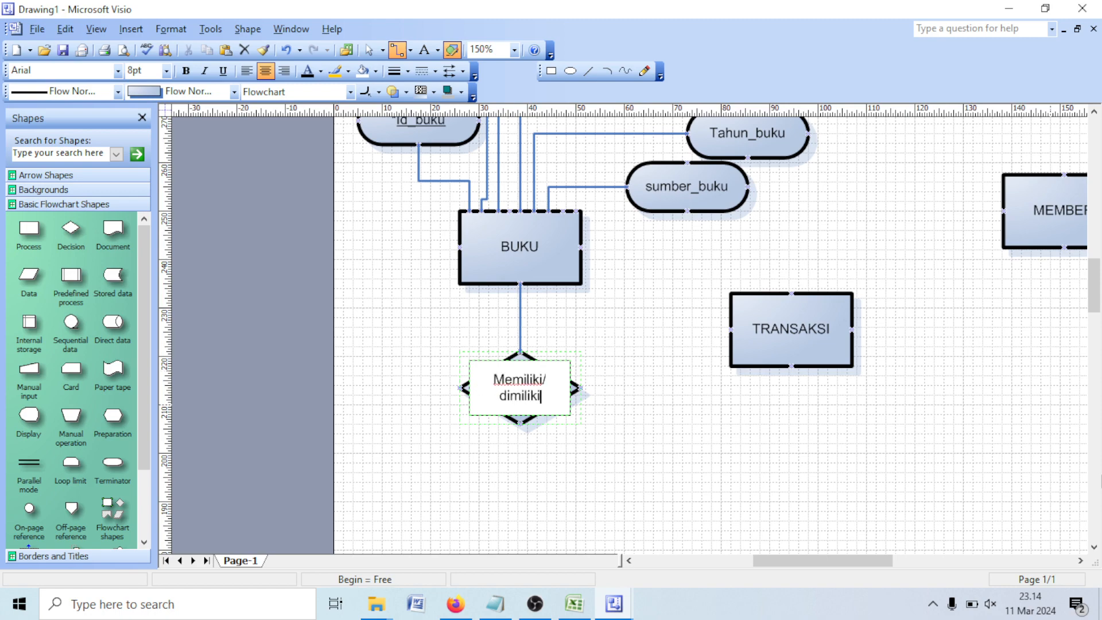
pyautogui.click(808, 480)
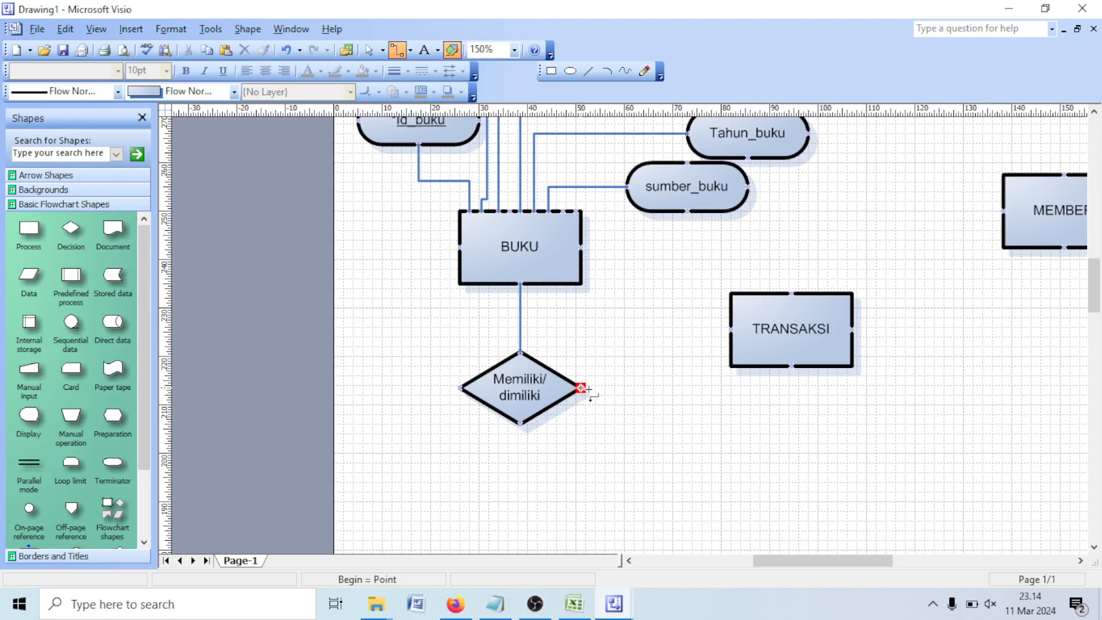
# - Connect the diamond's right corner to the left side of TRANSAKSI and move TRANSAKSI level with the diamond for a straight connector
pyautogui.moveTo(581, 389)
pyautogui.mouseDown()
pyautogui.moveTo(665, 388)
pyautogui.moveTo(731, 329)
pyautogui.mouseUp()
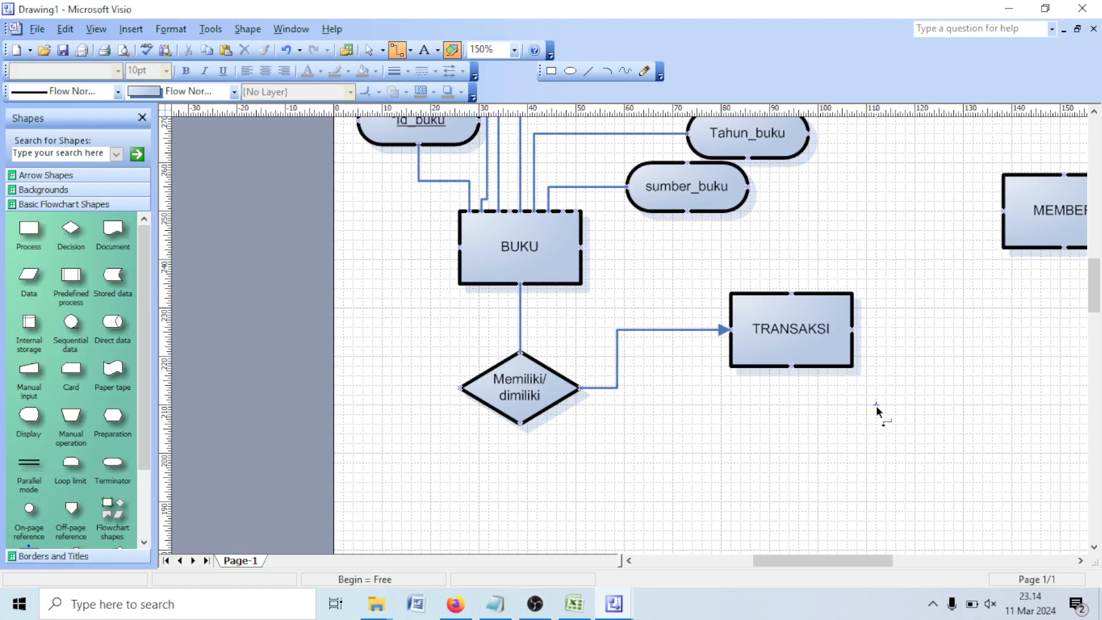
pyautogui.click(672, 331)
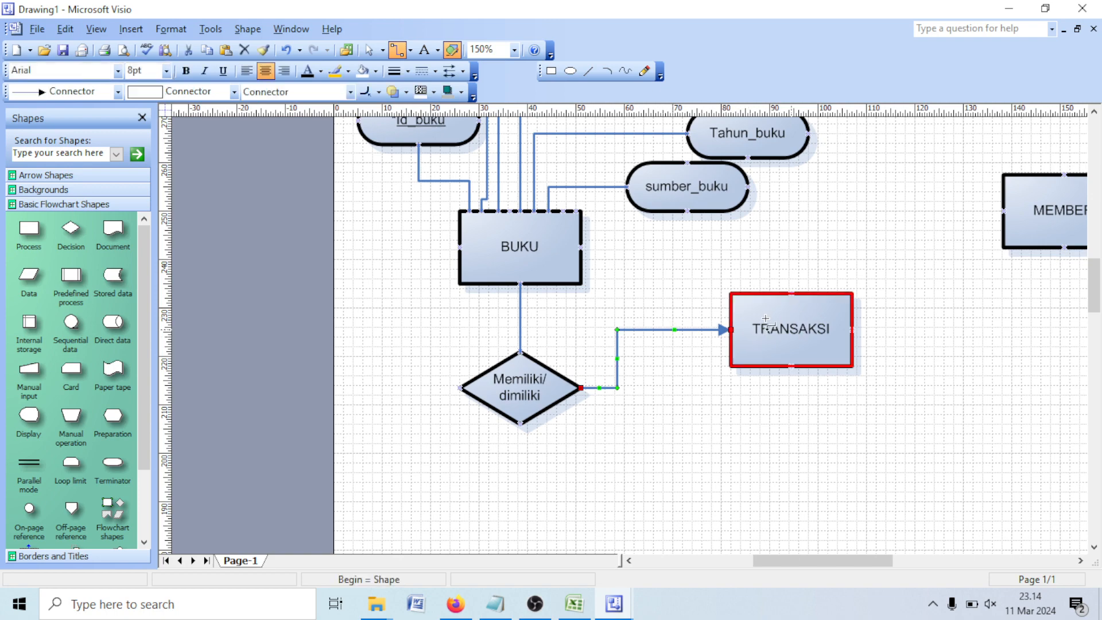
pyautogui.click(370, 50)
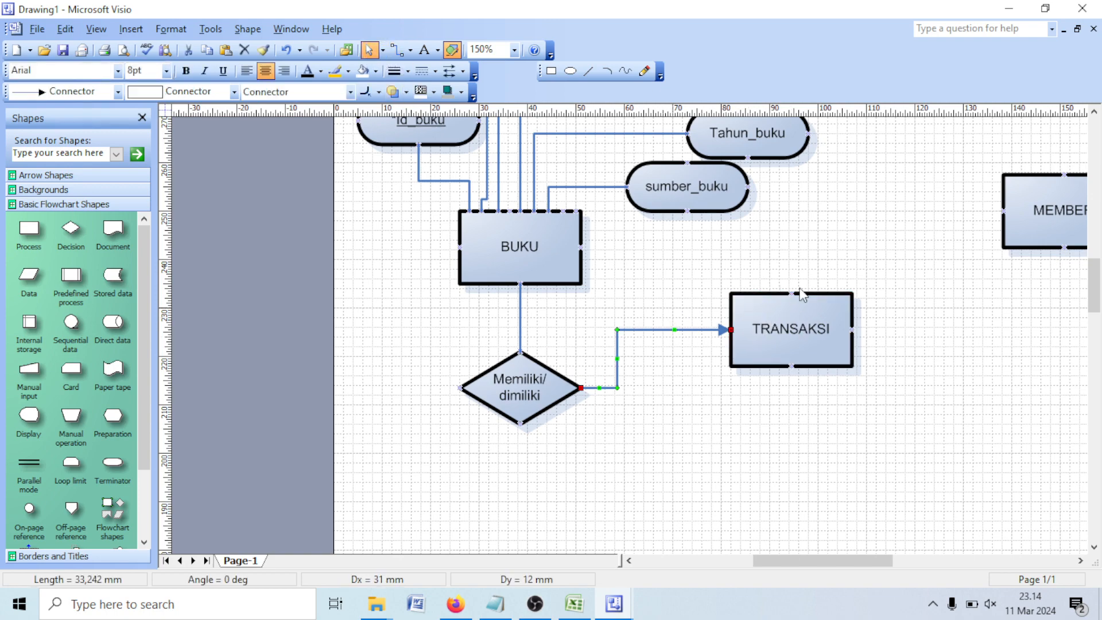
pyautogui.moveTo(812, 295); pyautogui.dragTo(782, 360)
pyautogui.press('Escape')
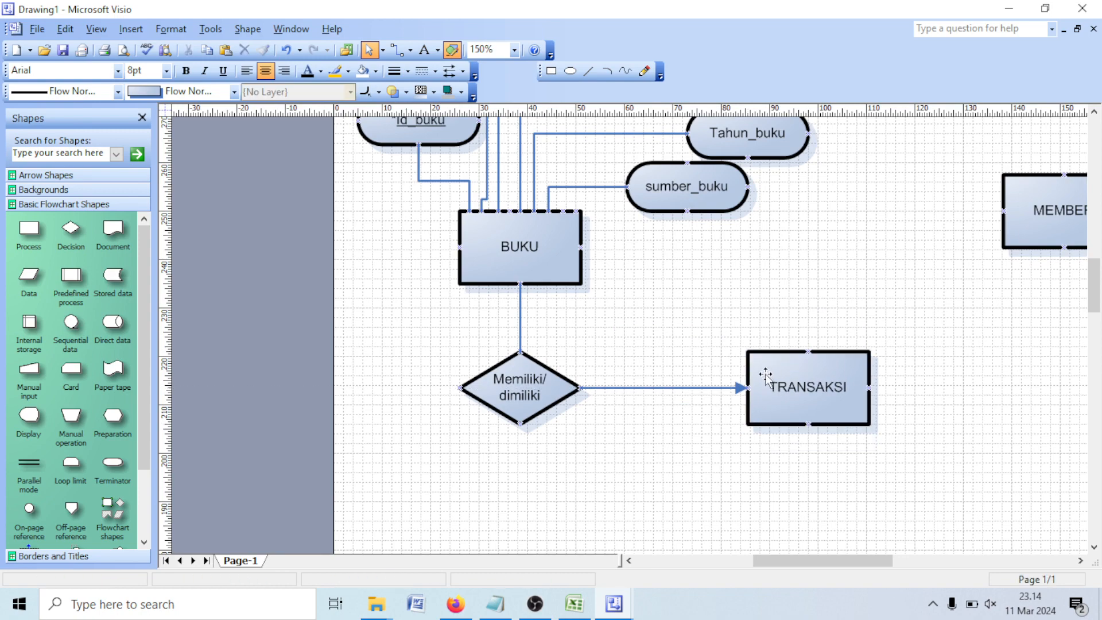
# - Set the connector between the Memiliki/dimiliki diamond and TRANSAKSI to No Line Ends
pyautogui.click(733, 390)
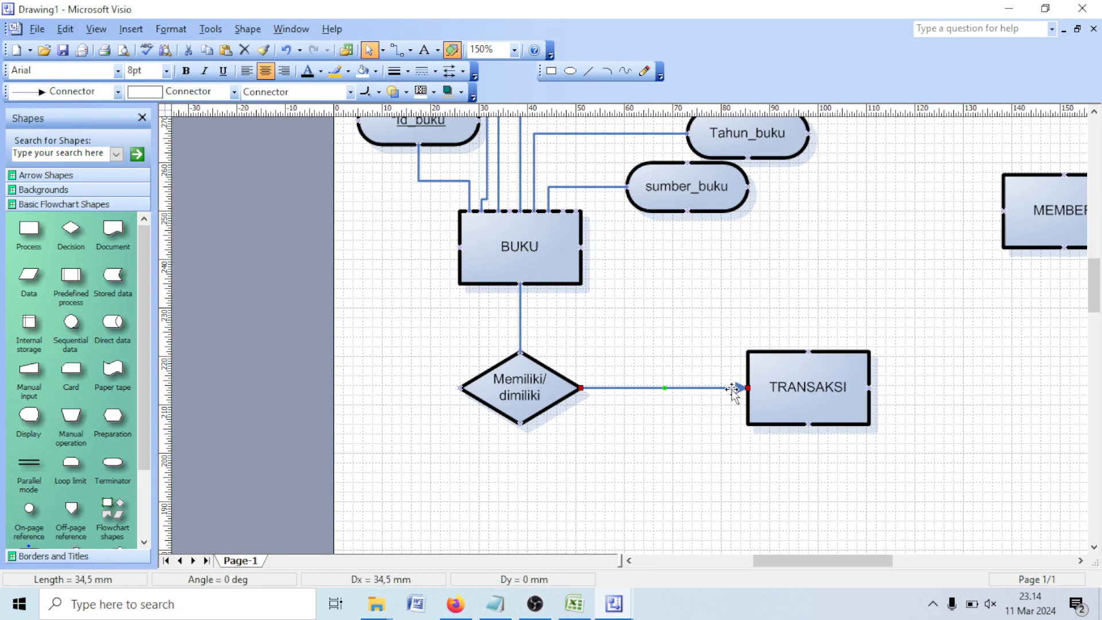
pyautogui.click(463, 72)
pyautogui.click(468, 90)
pyautogui.click(881, 348)
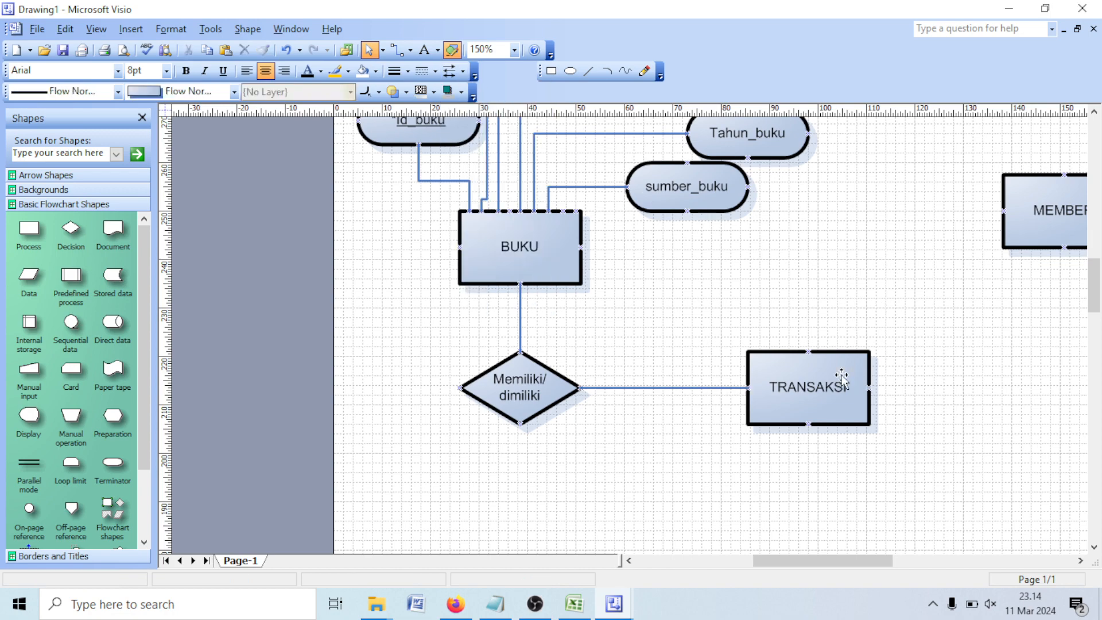
# - Switch to the Excel workbook to check the attributes listed under Transaksi, and return to the Visio drawing
pyautogui.scroll(1, 842, 379)
pyautogui.click(574, 600)
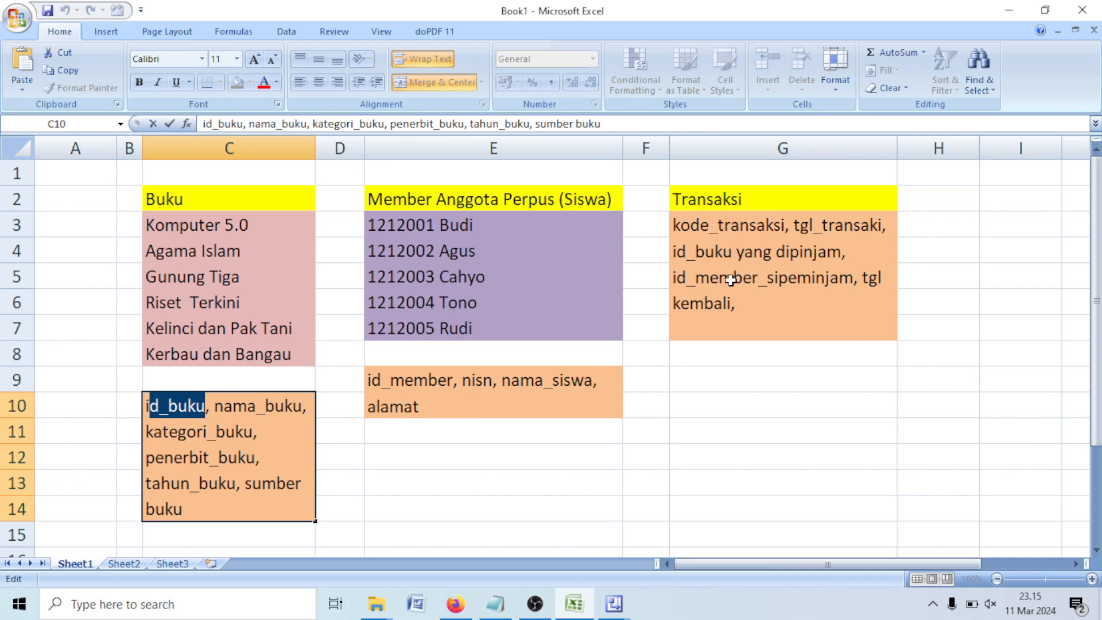
pyautogui.click(1009, 11)
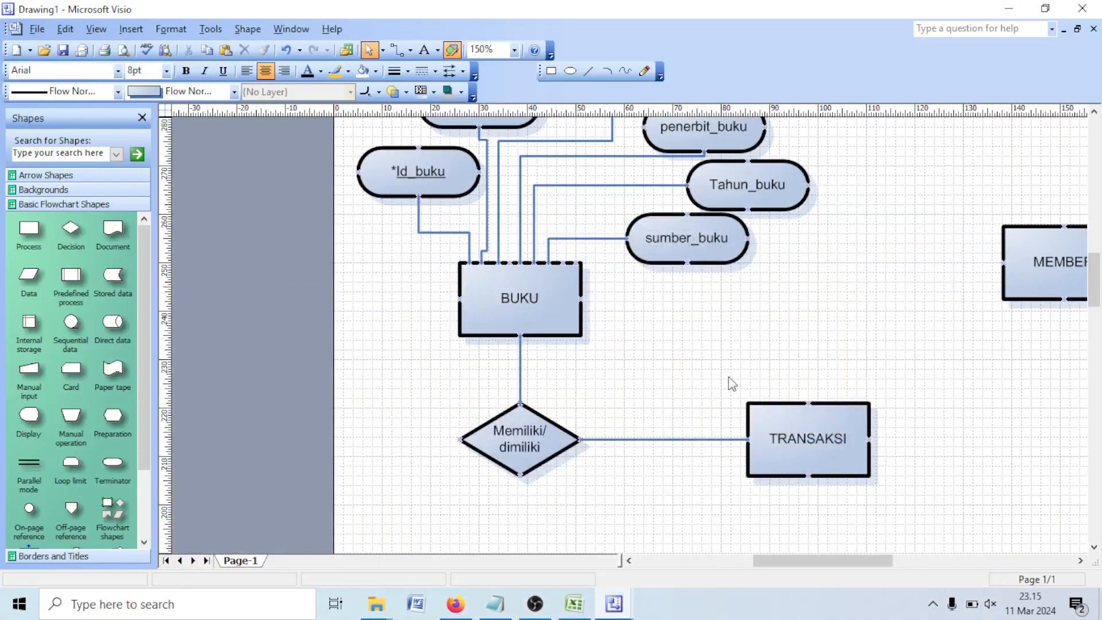
# - Add extra connection points along the top edge of TRANSAKSI with the Connection Point Tool
pyautogui.click(409, 50)
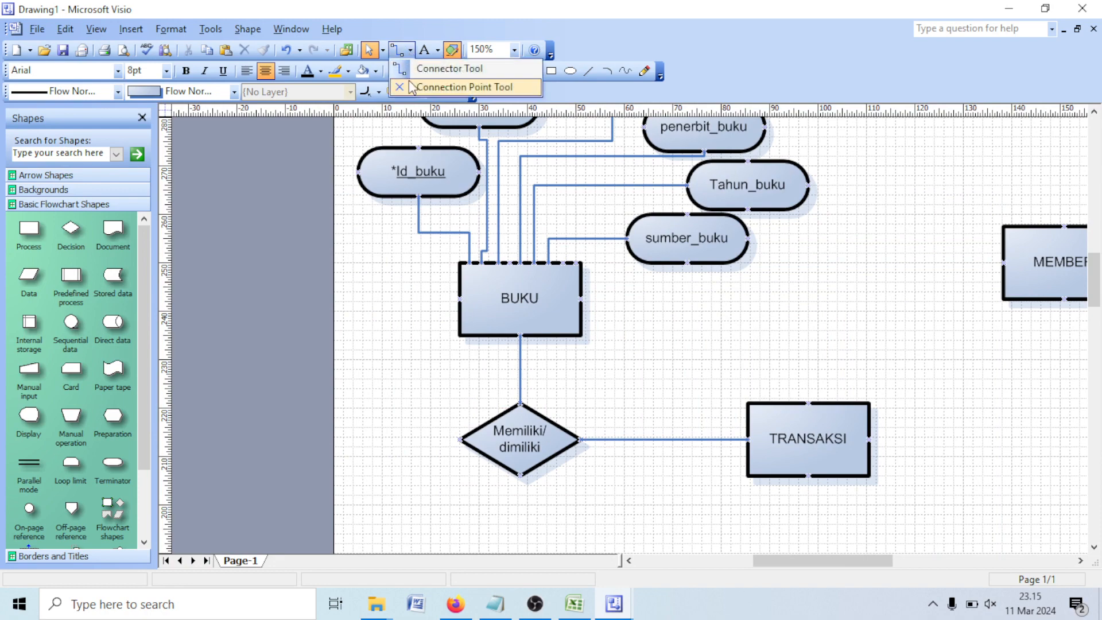
pyautogui.click(436, 67)
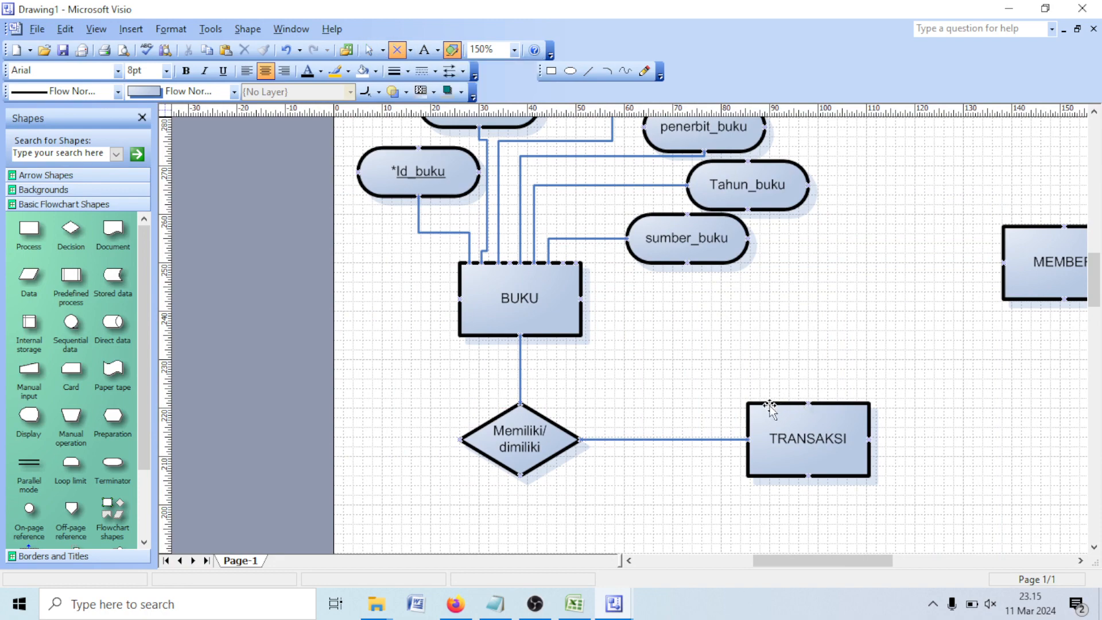
pyautogui.press('alt')
pyautogui.click(779, 408)
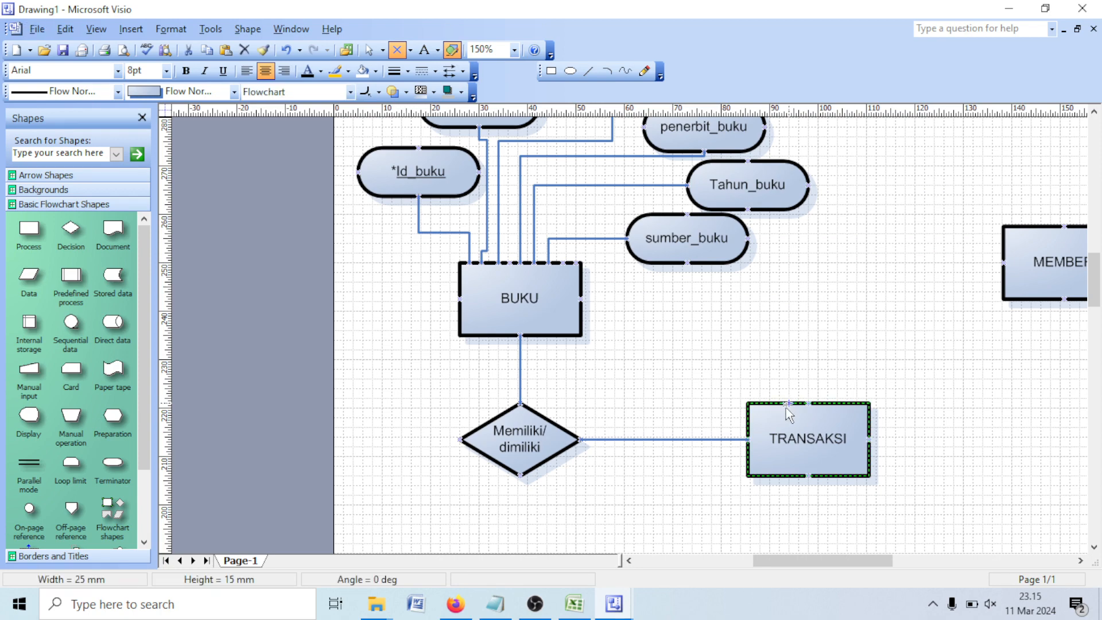
pyautogui.keyDown('ctrl'); pyautogui.click(790, 404); pyautogui.keyUp('ctrl')
pyautogui.keyDown('ctrl'); pyautogui.click(770, 404); pyautogui.keyUp('ctrl')
# - Place a Terminator shape between BUKU and TRANSAKSI, just below sumber_buku, and delete its automatic connector to TRANSAKSI
pyautogui.click(410, 50)
pyautogui.click(418, 69)
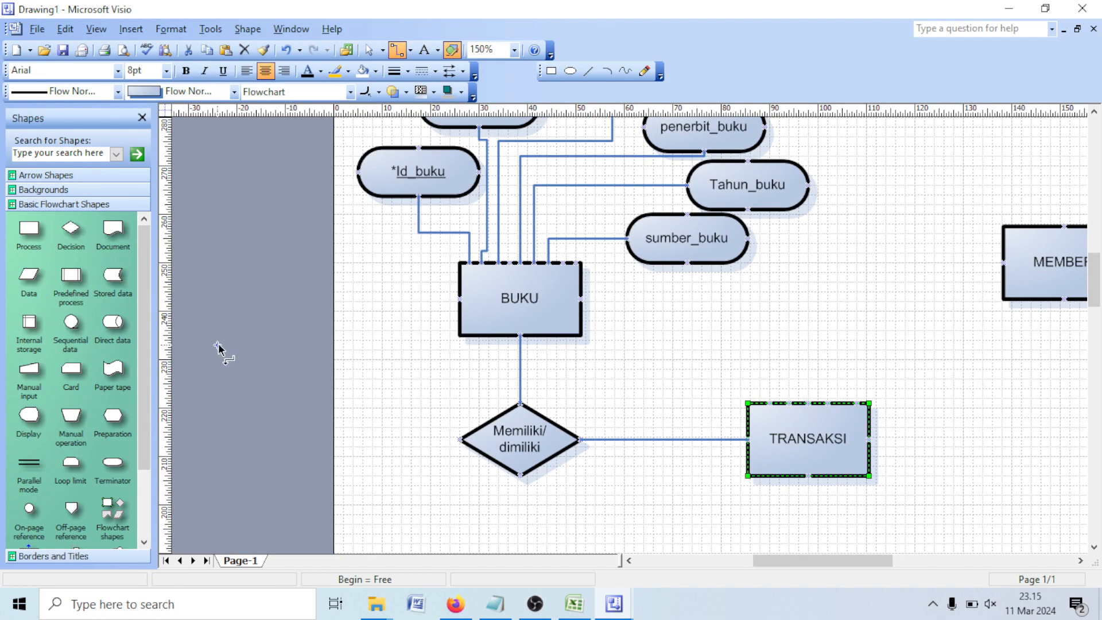
pyautogui.moveTo(112, 462); pyautogui.dragTo(686, 330)
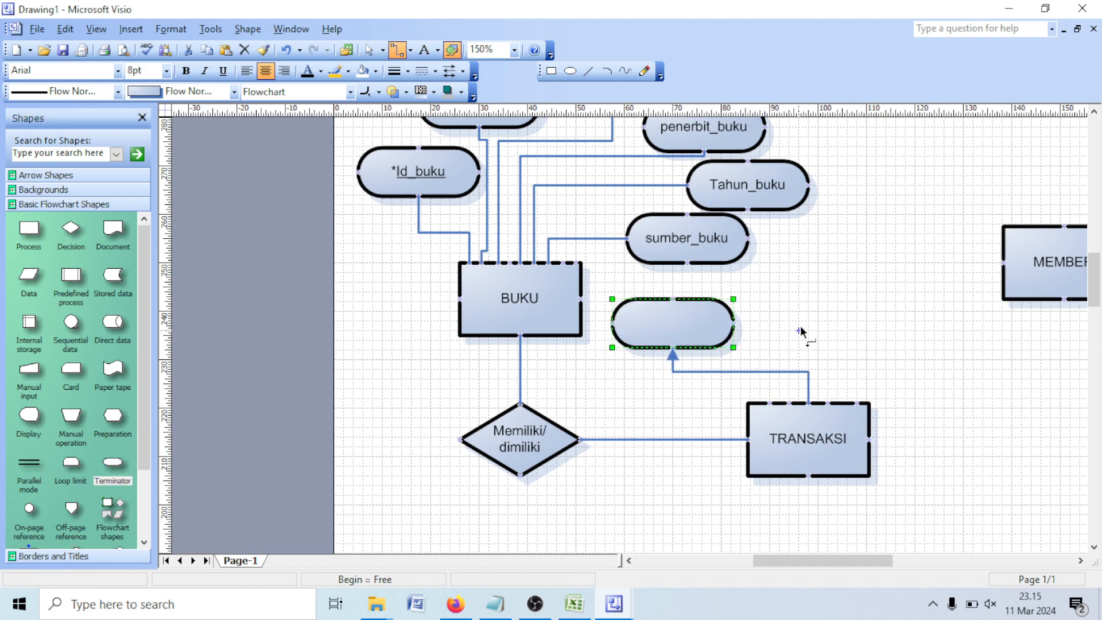
pyautogui.click(792, 372)
pyautogui.press('Delete')
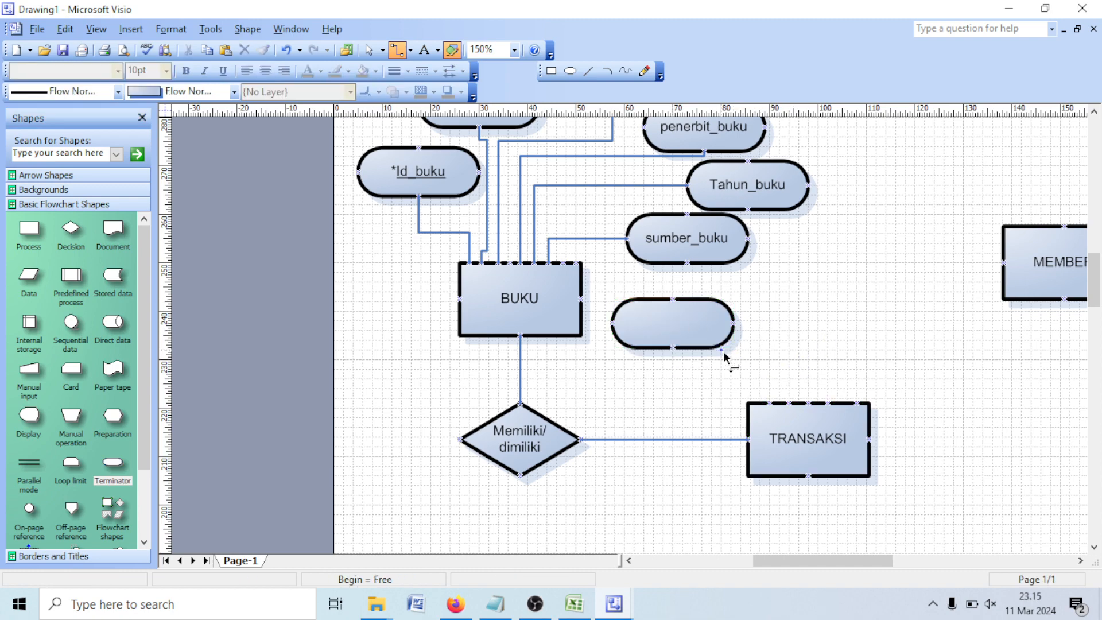
# - Duplicate the blank Terminator shape and place the copy beside it, directly above TRANSAKSI
pyautogui.click(708, 347)
pyautogui.hotkey('ctrl', 'c')
pyautogui.hotkey('ctrl', 'v')
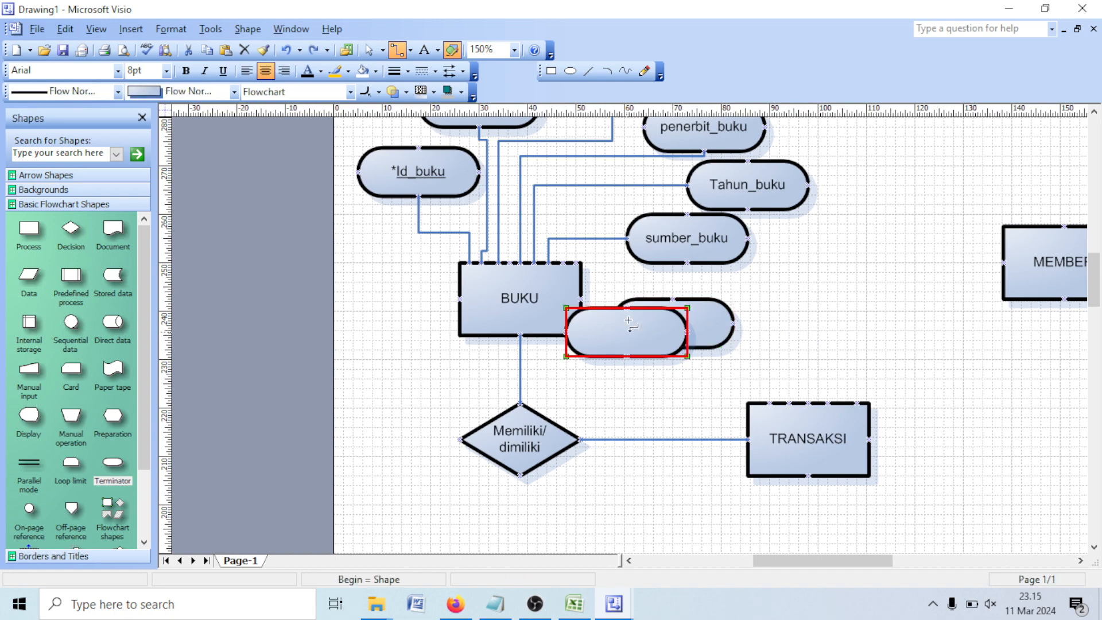
pyautogui.click(366, 52)
pyautogui.moveTo(630, 327); pyautogui.dragTo(813, 315)
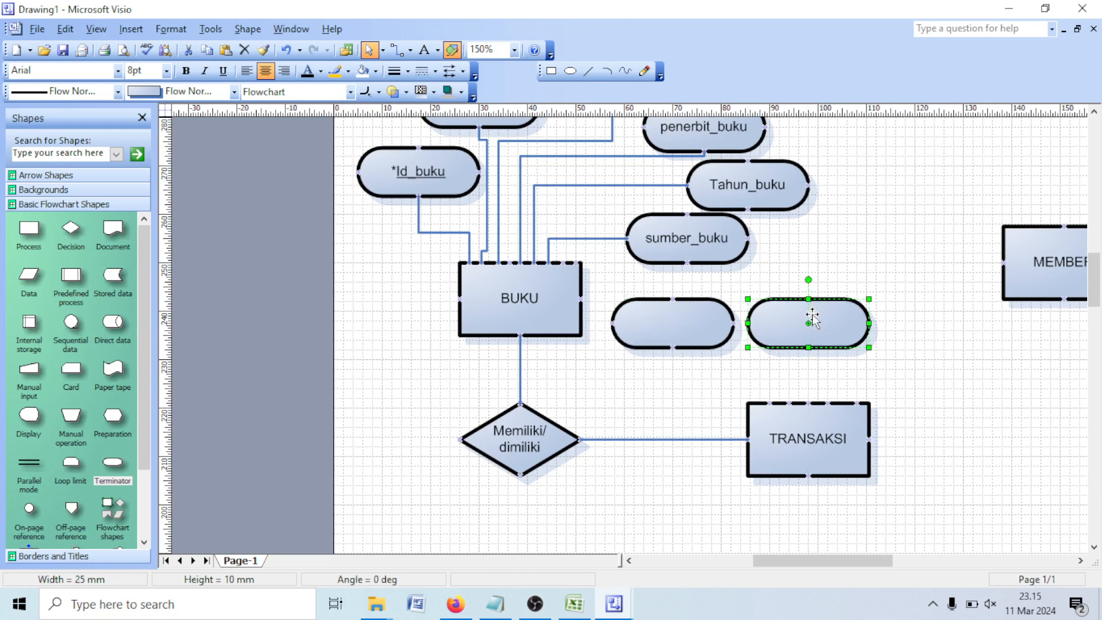
# - Paste two more blank Terminator shapes and extend the row above TRANSAKSI to the right with them
pyautogui.click(946, 354)
pyautogui.moveTo(863, 560); pyautogui.dragTo(893, 559)
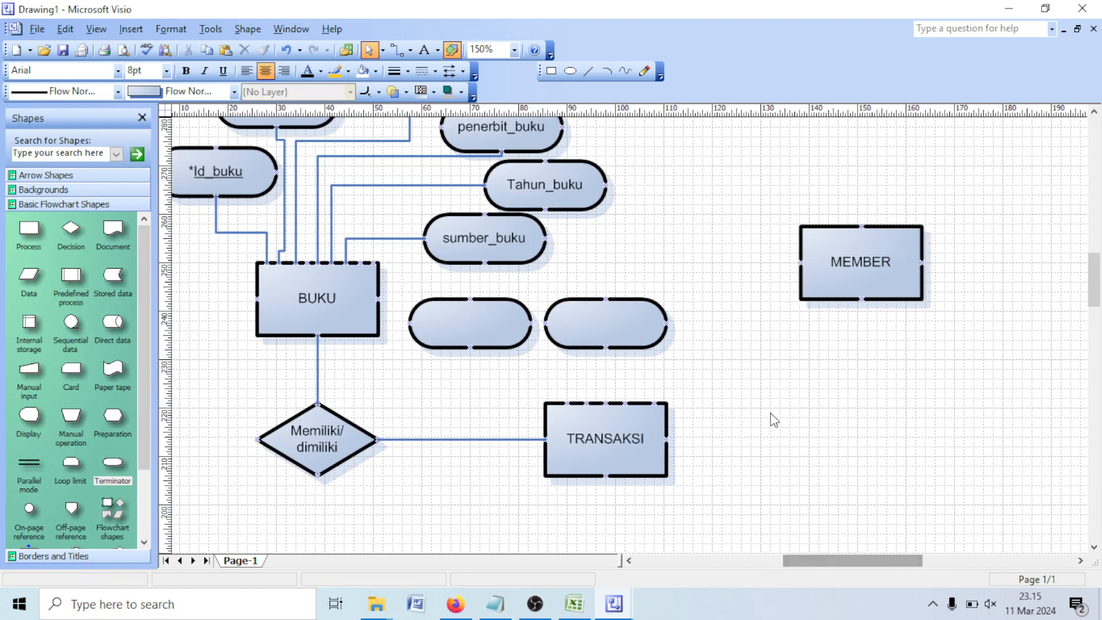
pyautogui.click(653, 343)
pyautogui.hotkey('ctrl', 'v')
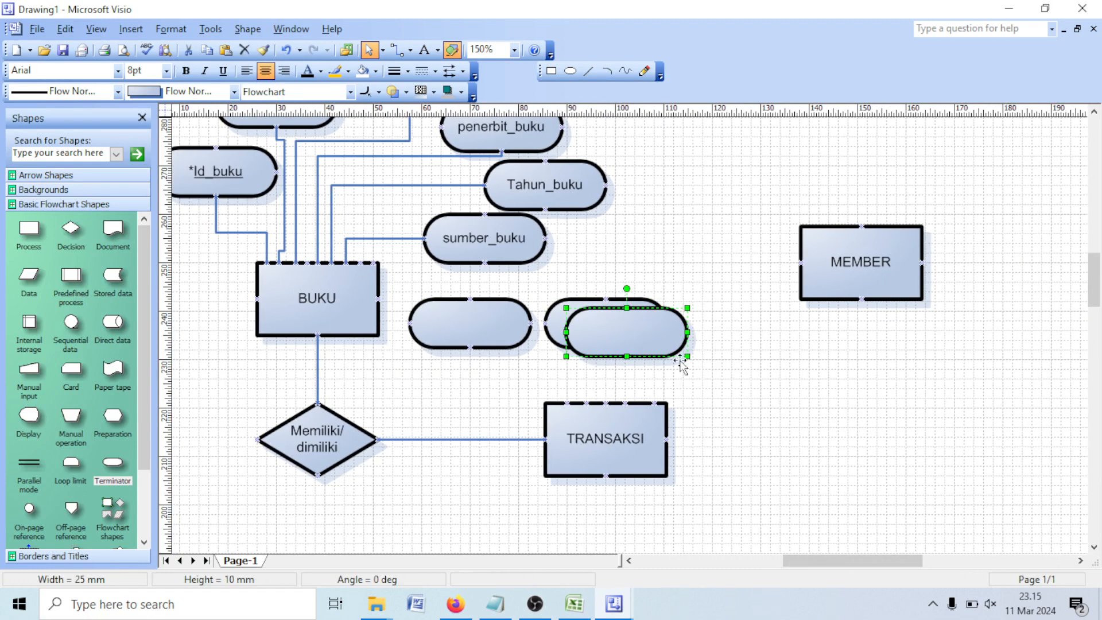
pyautogui.moveTo(627, 340); pyautogui.dragTo(747, 330)
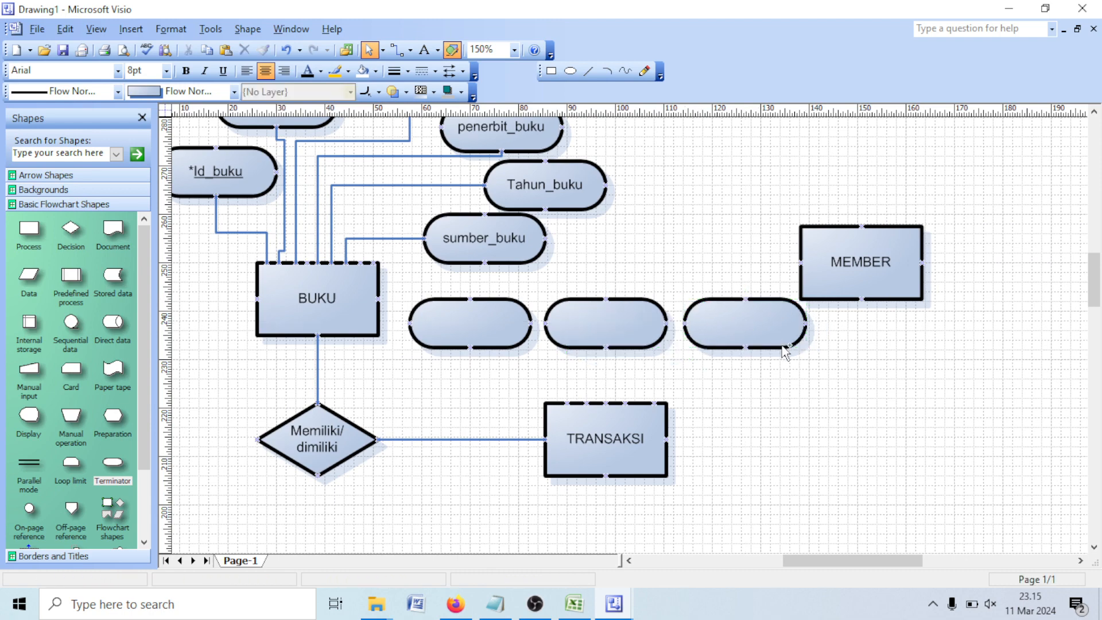
pyautogui.hotkey('ctrl', 'v')
pyautogui.moveTo(640, 342); pyautogui.dragTo(894, 336)
# - Move the MEMBER entity to a free area directly below TRANSAKSI, aligned with it vertically
pyautogui.scroll(-1, 890, 241)
pyautogui.moveTo(882, 211); pyautogui.dragTo(633, 496)
pyautogui.scroll(-3, 637, 487)
pyautogui.moveTo(623, 344); pyautogui.dragTo(620, 436)
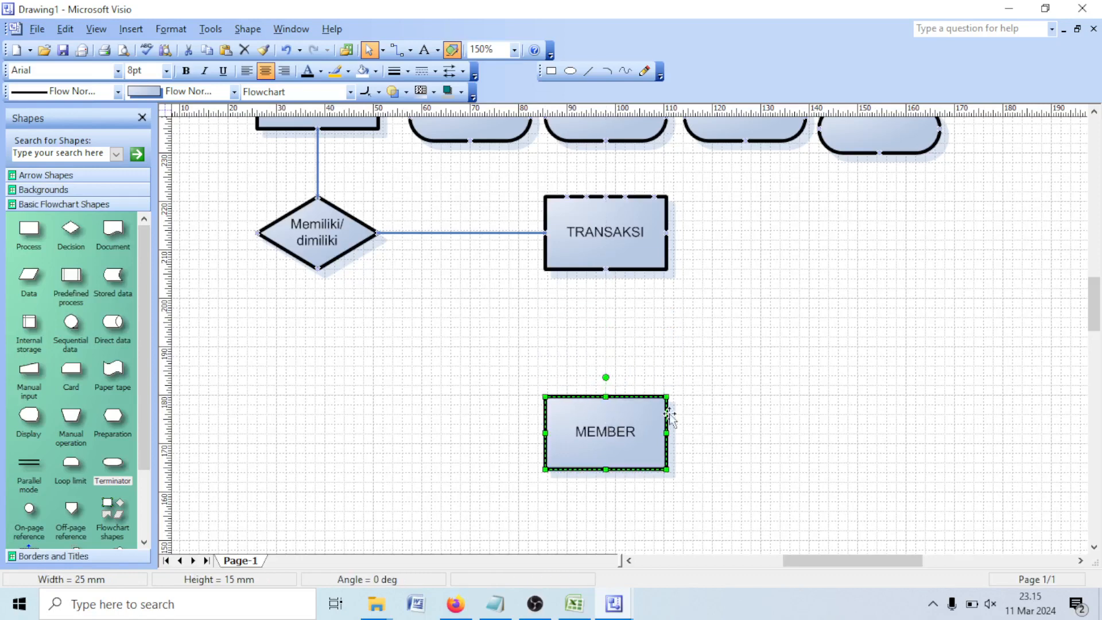
pyautogui.click(813, 366)
# - Connect the bottoms of the four blank attribute shapes to separate points on TRANSAKSI's top edge with the Connector Tool
pyautogui.scroll(3, 813, 365)
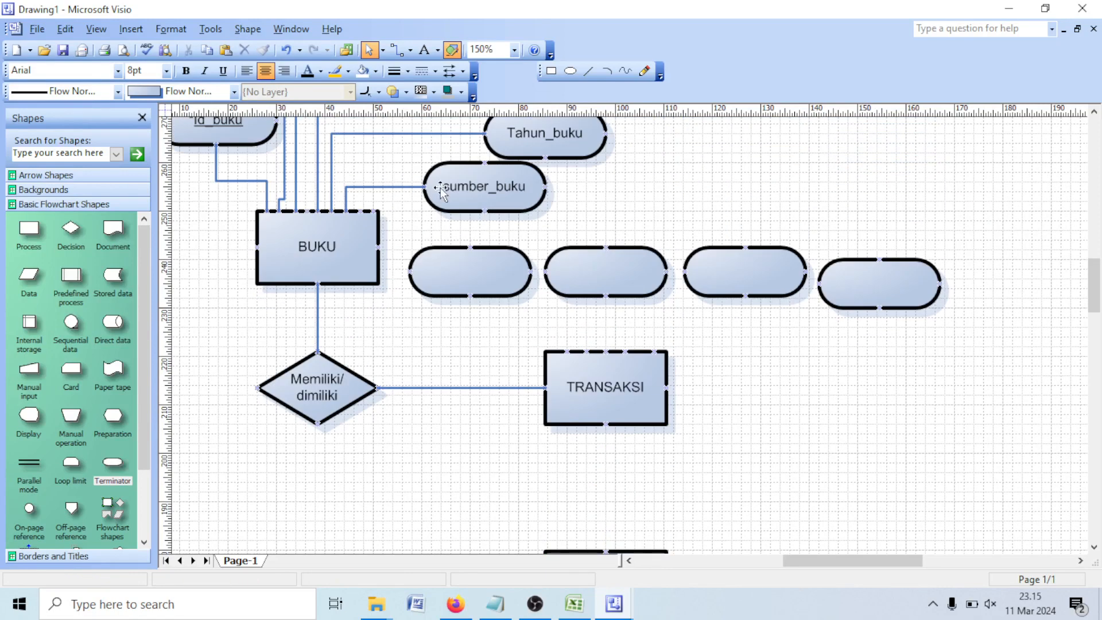
pyautogui.click(397, 50)
pyautogui.moveTo(471, 297); pyautogui.dragTo(587, 351)
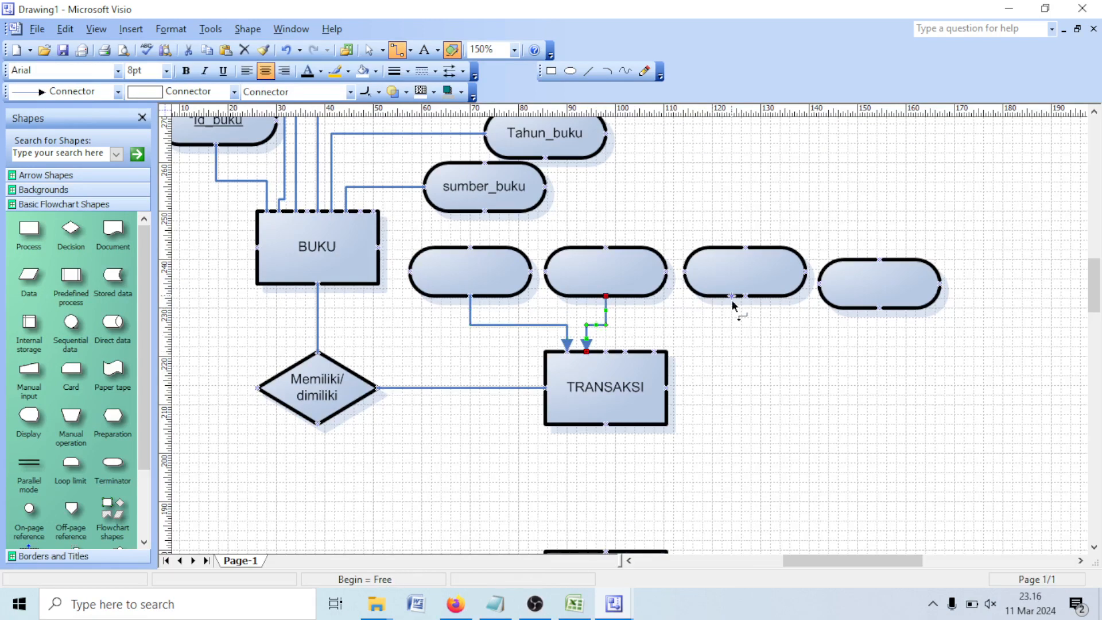
pyautogui.moveTo(745, 297); pyautogui.dragTo(625, 351)
pyautogui.moveTo(870, 310); pyautogui.dragTo(654, 351)
pyautogui.click(791, 369)
# - Set the four connectors between the blank attribute shapes and TRANSAKSI to No Line Ends
pyautogui.click(370, 50)
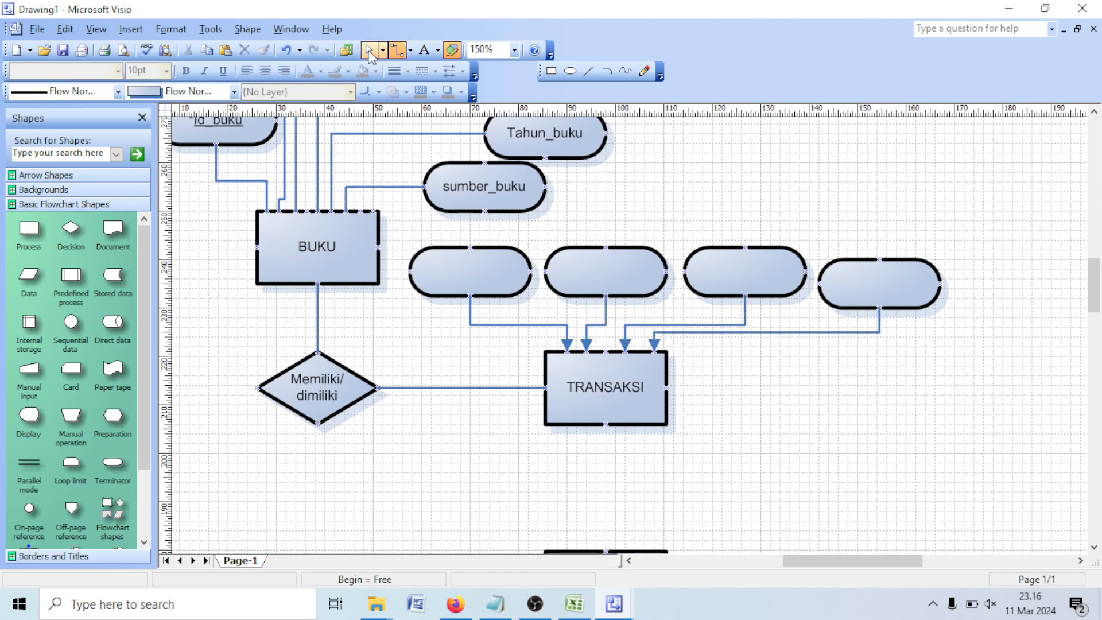
pyautogui.click(509, 325)
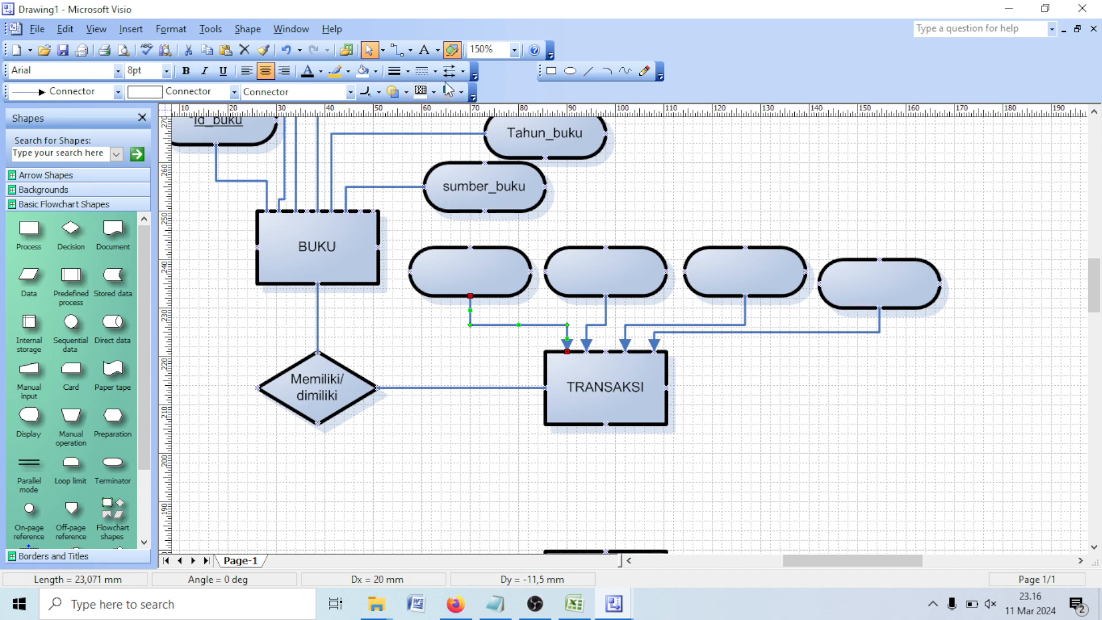
pyautogui.click(462, 71)
pyautogui.click(494, 87)
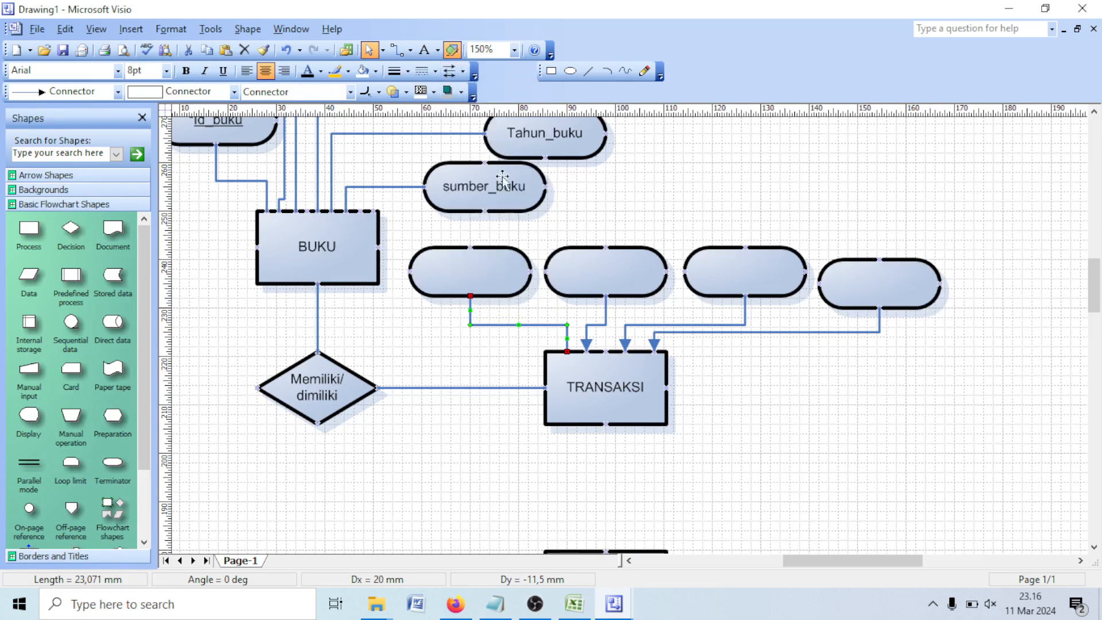
pyautogui.click(589, 326)
pyautogui.click(463, 71)
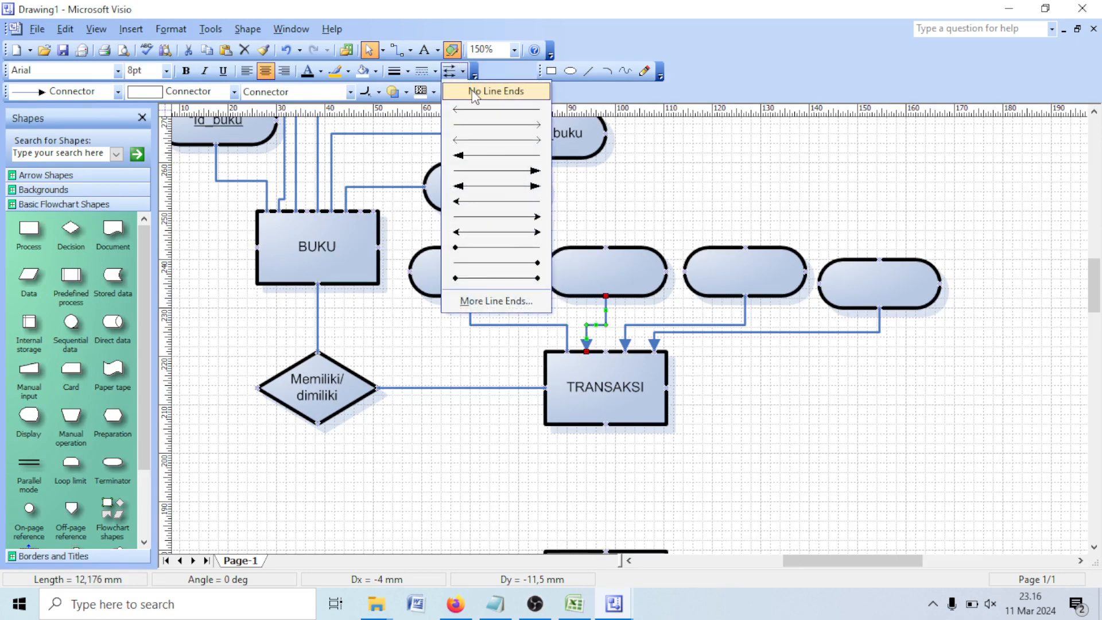
pyautogui.click(474, 93)
pyautogui.click(626, 325)
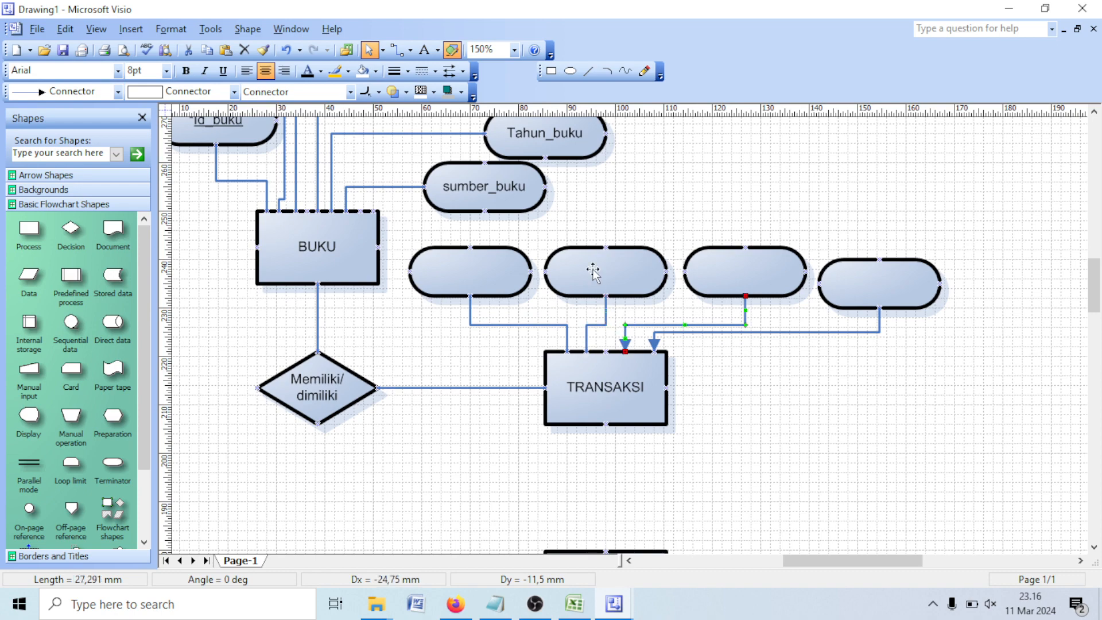
pyautogui.click(462, 71)
pyautogui.click(473, 92)
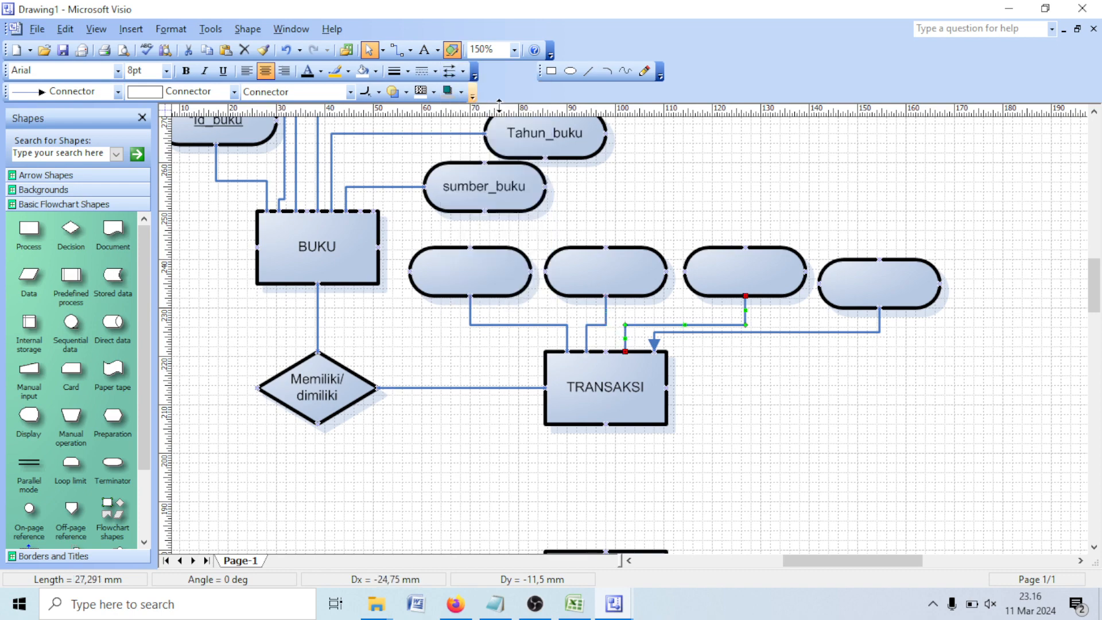
pyautogui.click(712, 332)
pyautogui.click(462, 71)
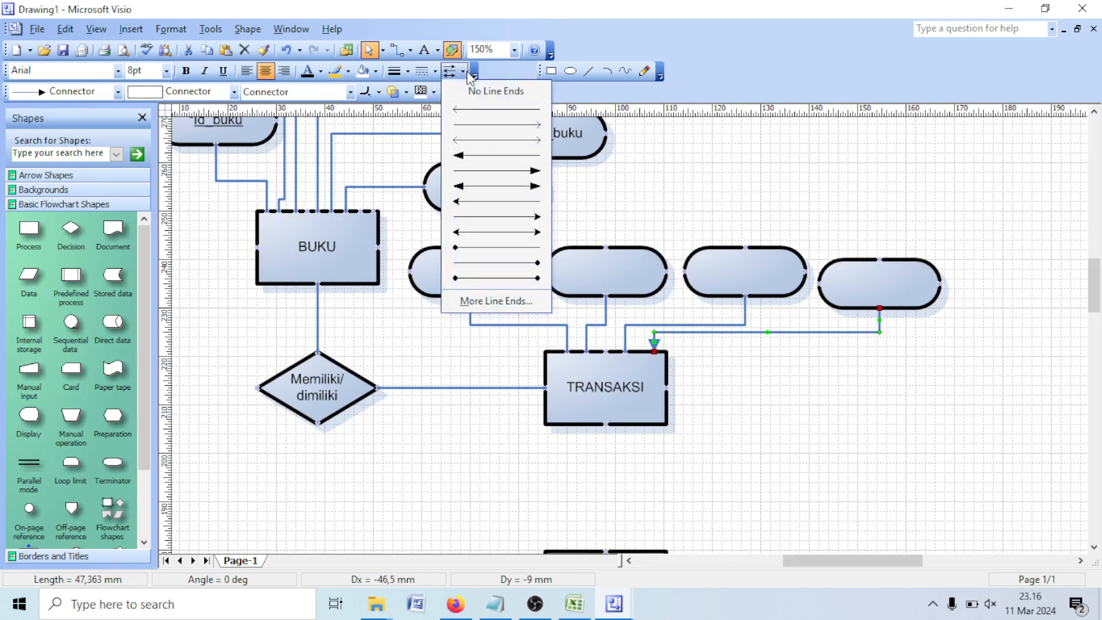
pyautogui.click(477, 92)
pyautogui.click(878, 433)
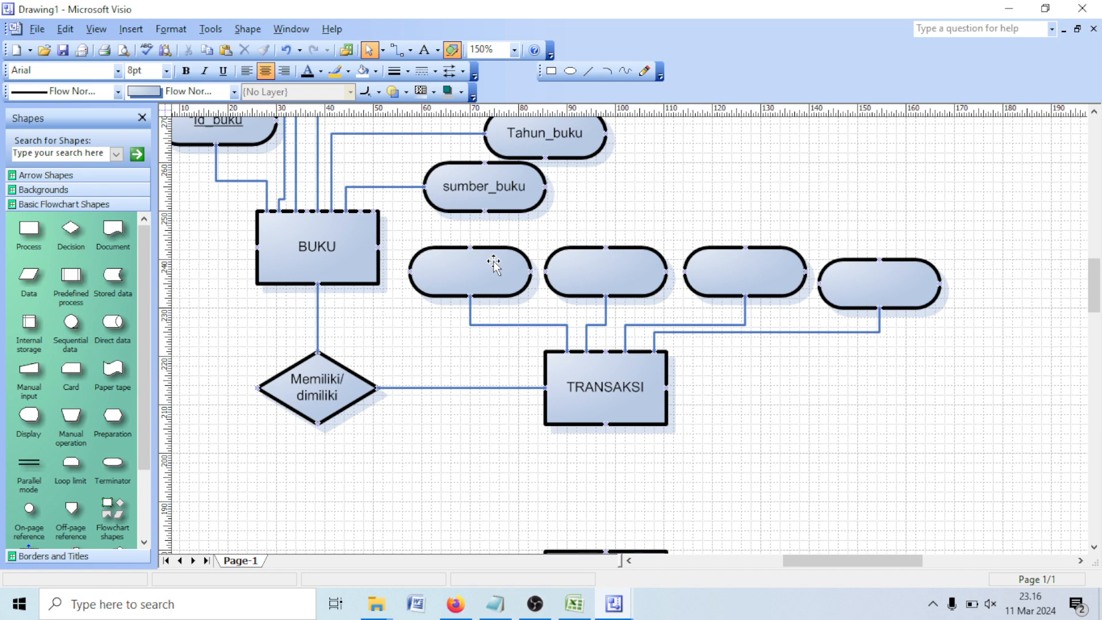
# - Check the field list in the Excel workbook and label the first blank attribute shape above TRANSAKSI Kode_transaksi
pyautogui.click(574, 604)
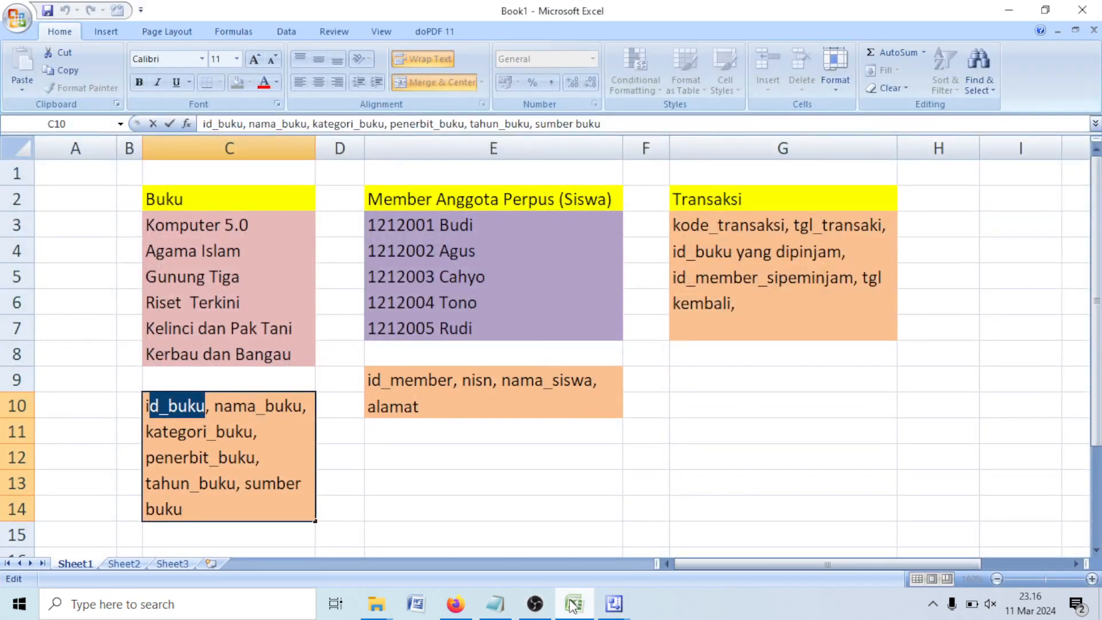
pyautogui.click(574, 604)
pyautogui.doubleClick(477, 264)
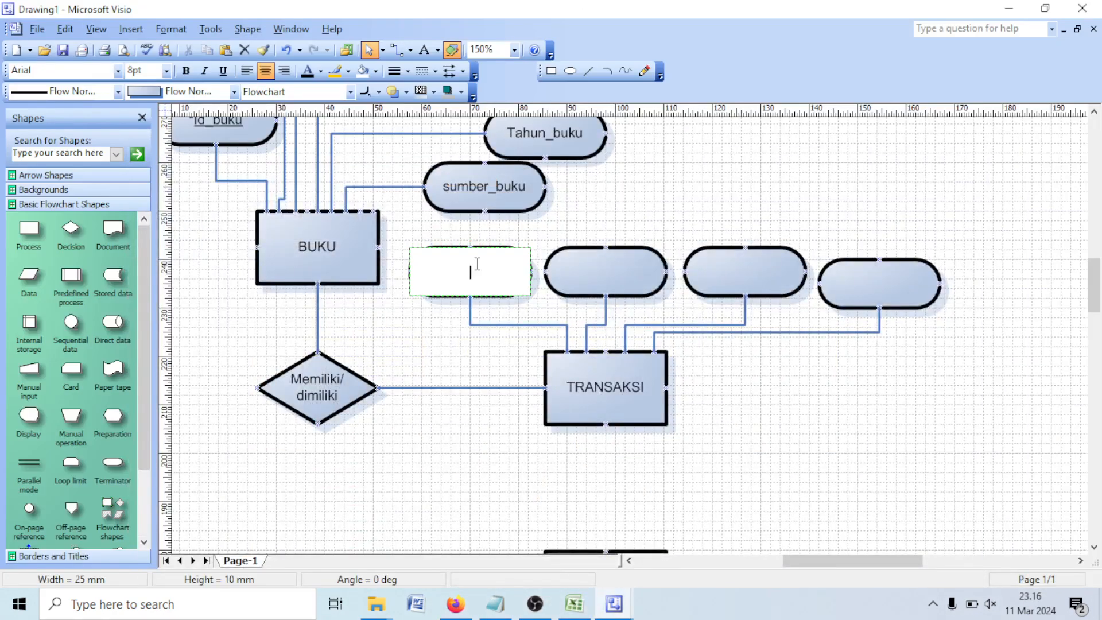
pyautogui.write('kode_transaksi')
# - Label the second attribute shape above TRANSAKSI Tgl_transaksi
pyautogui.doubleClick(619, 270)
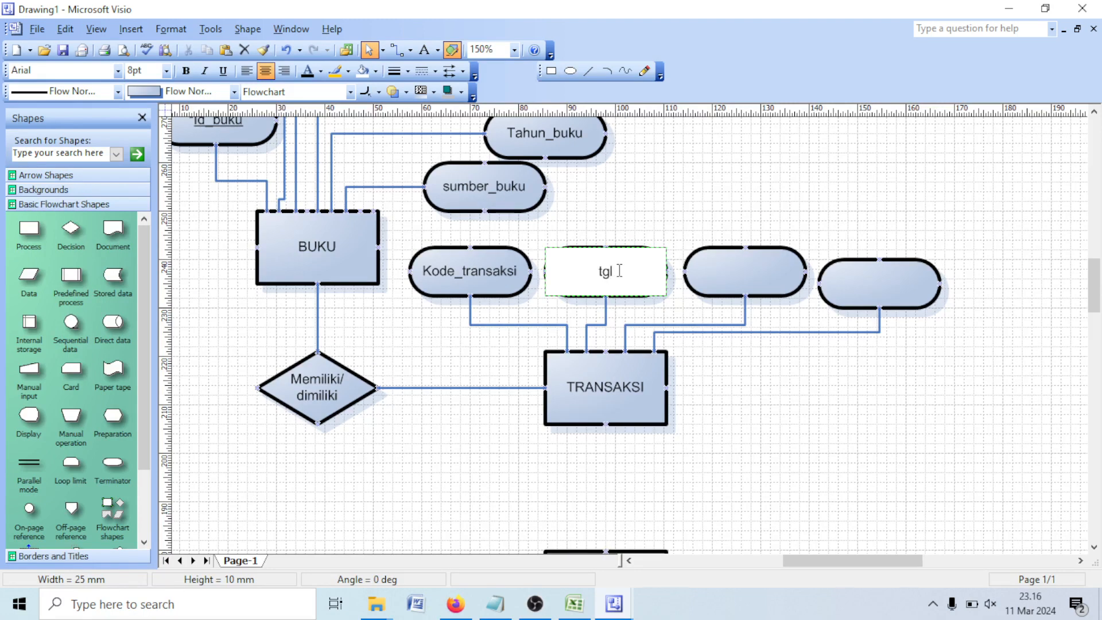
pyautogui.write('Tgl_transasks')
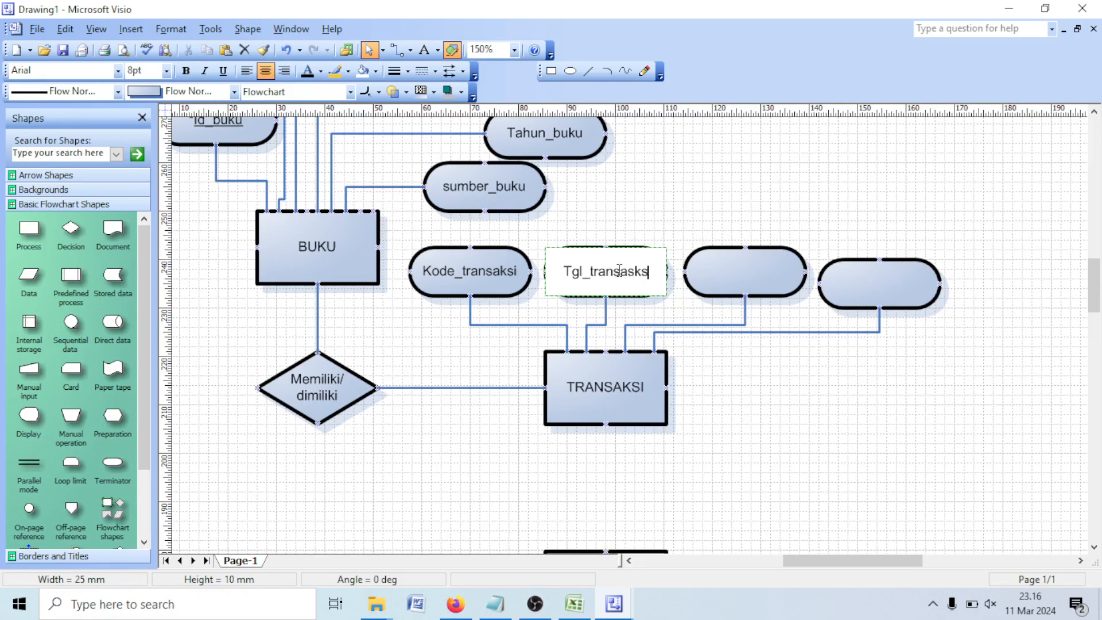
pyautogui.press('BackSpace')
pyautogui.press('BackSpace')
pyautogui.press('BackSpace')
pyautogui.press('BackSpace')
pyautogui.write('ksi')
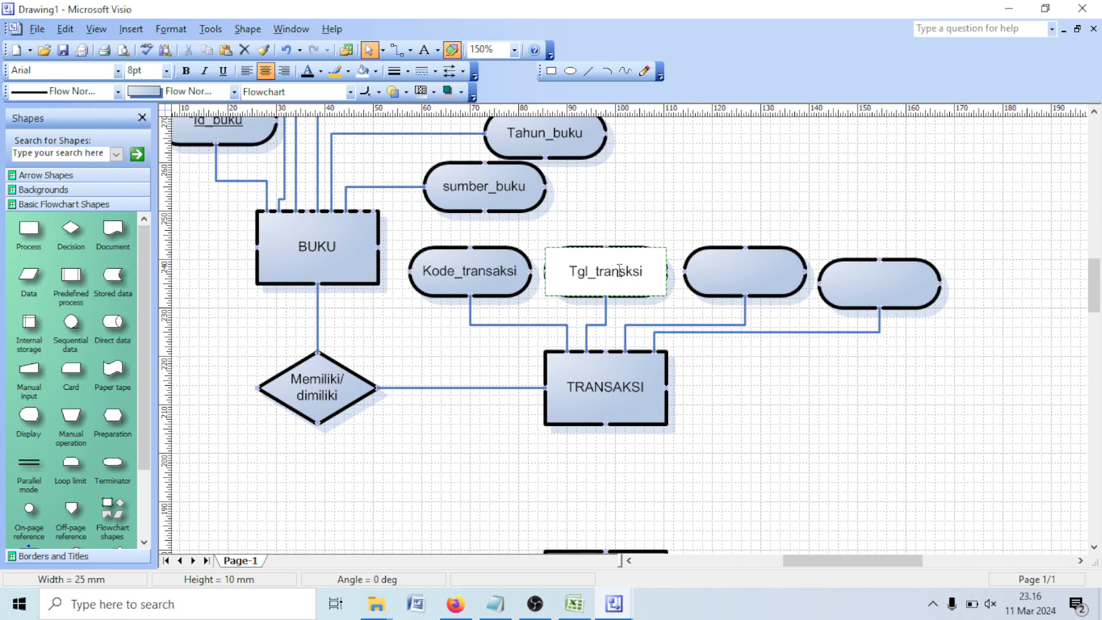
pyautogui.click(626, 269)
pyautogui.write('a')
pyautogui.click(753, 408)
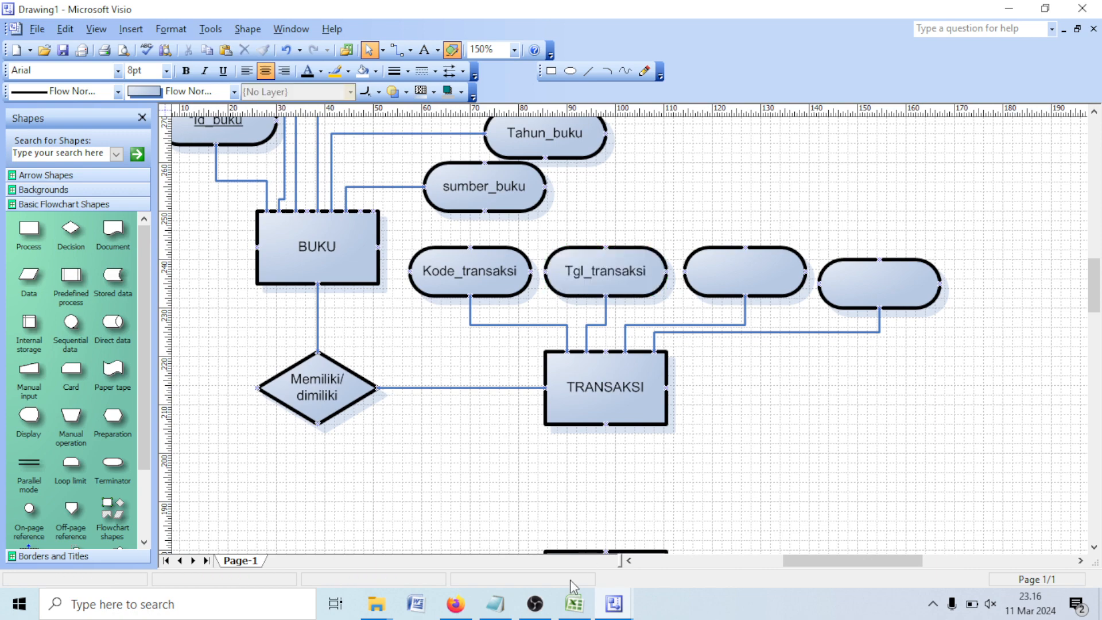
# - Check the Transaksi field list in Excel and label the two remaining blank attribute shapes Id_buku and Id_member
pyautogui.click(574, 604)
pyautogui.click(773, 250)
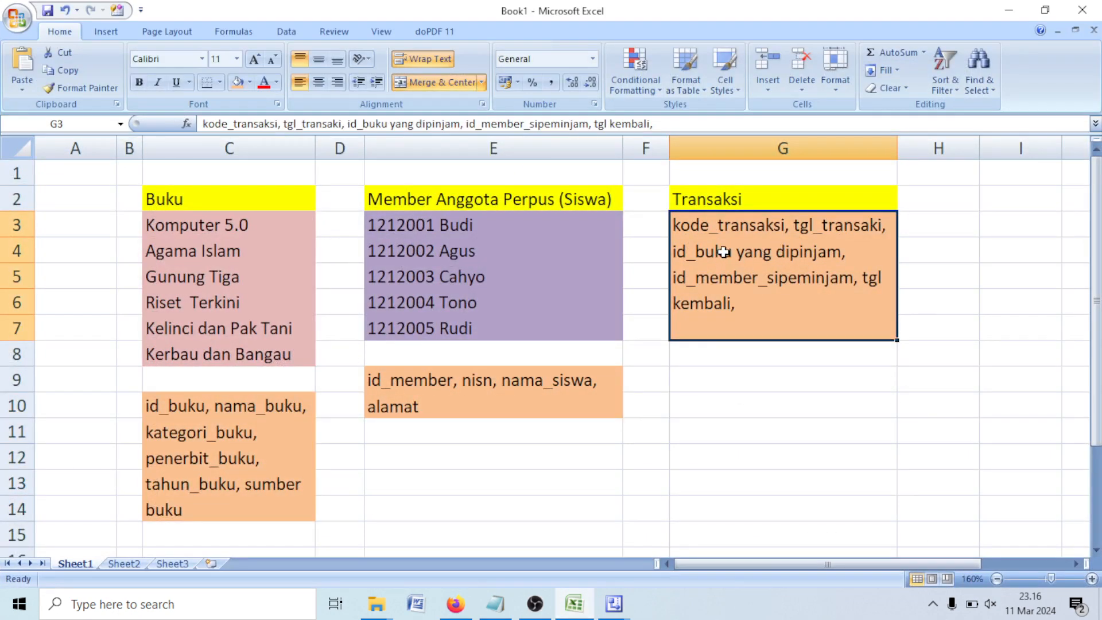
pyautogui.click(1008, 10)
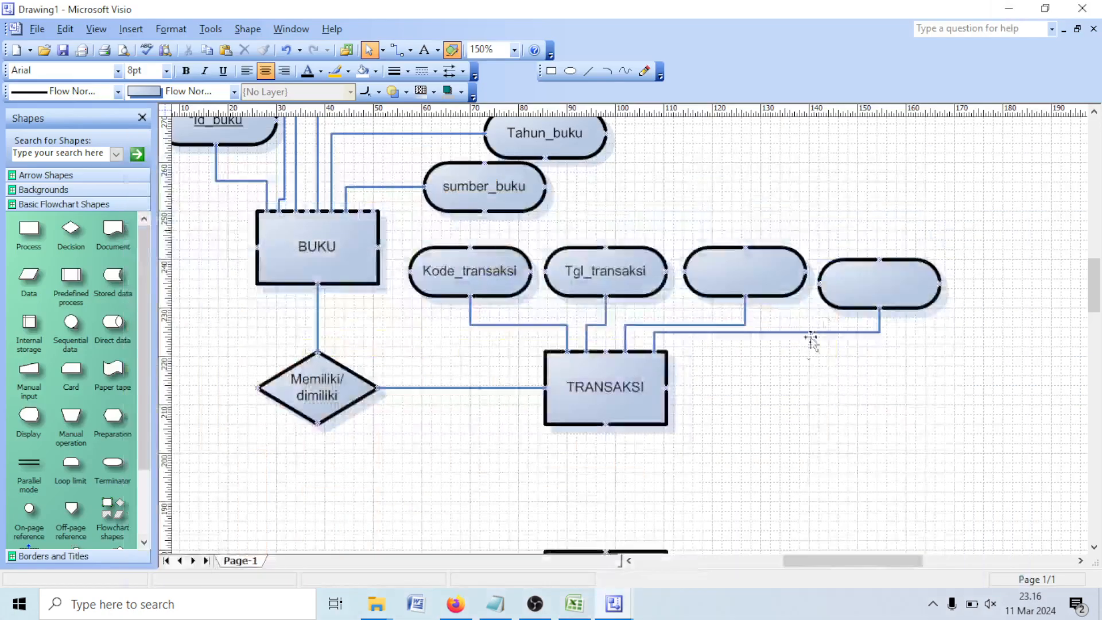
pyautogui.doubleClick(740, 280)
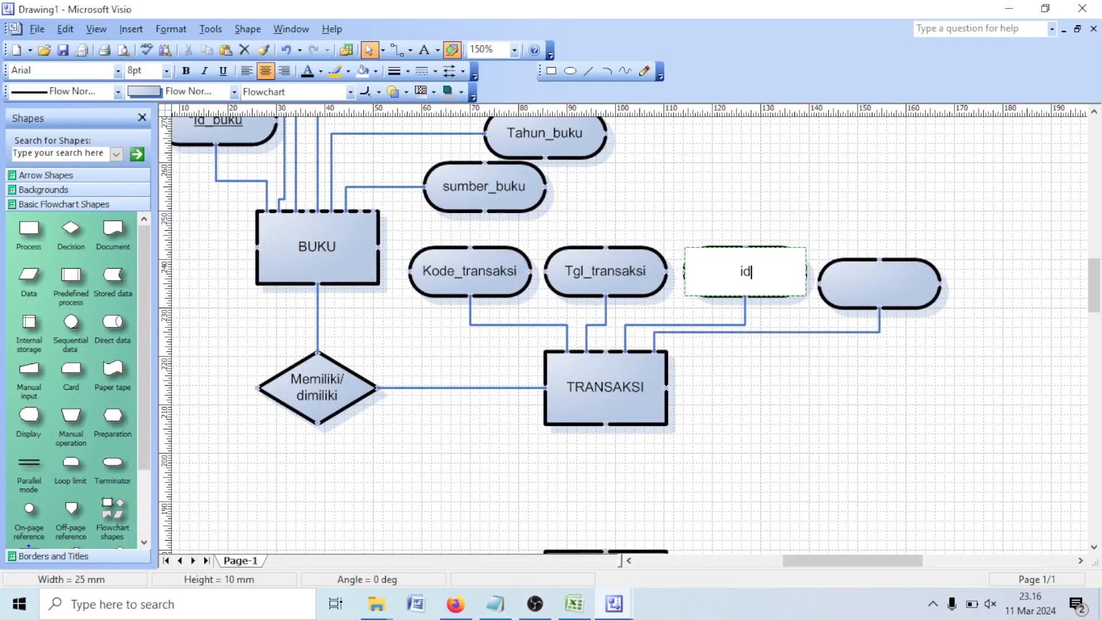
pyautogui.write('Id_buku')
pyautogui.click(918, 285)
pyautogui.doubleClick(918, 286)
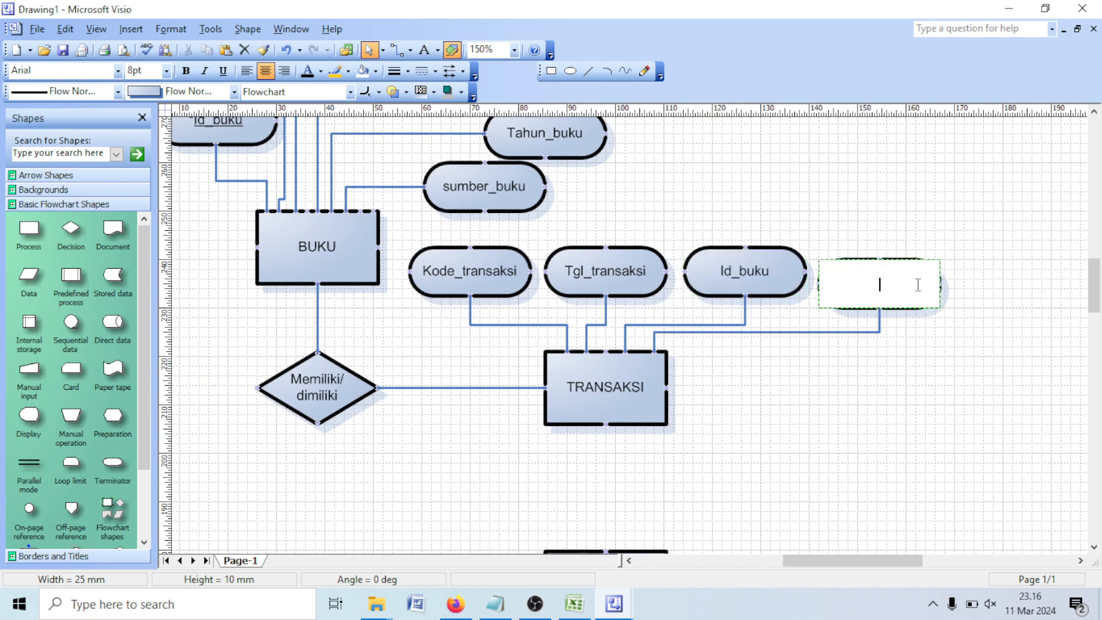
pyautogui.write('Id_member')
pyautogui.click(931, 383)
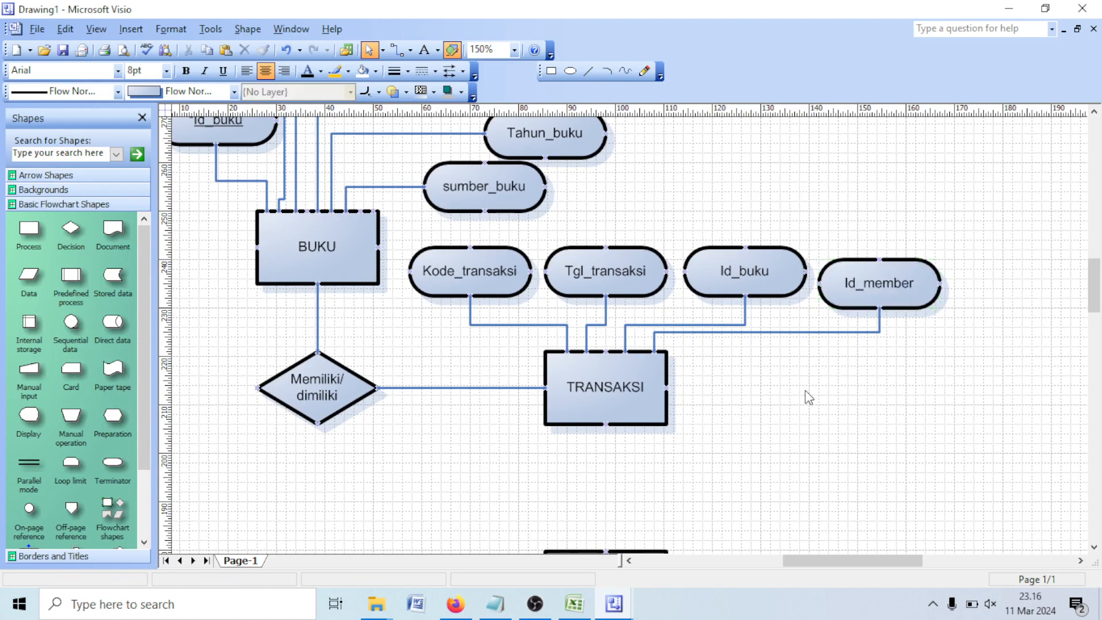
# - Check the Transaksi fields in Excel for the remaining attribute and place a copy of the Id_member shape to the right of TRANSAKSI
pyautogui.hotkey('alt', 'Tab')
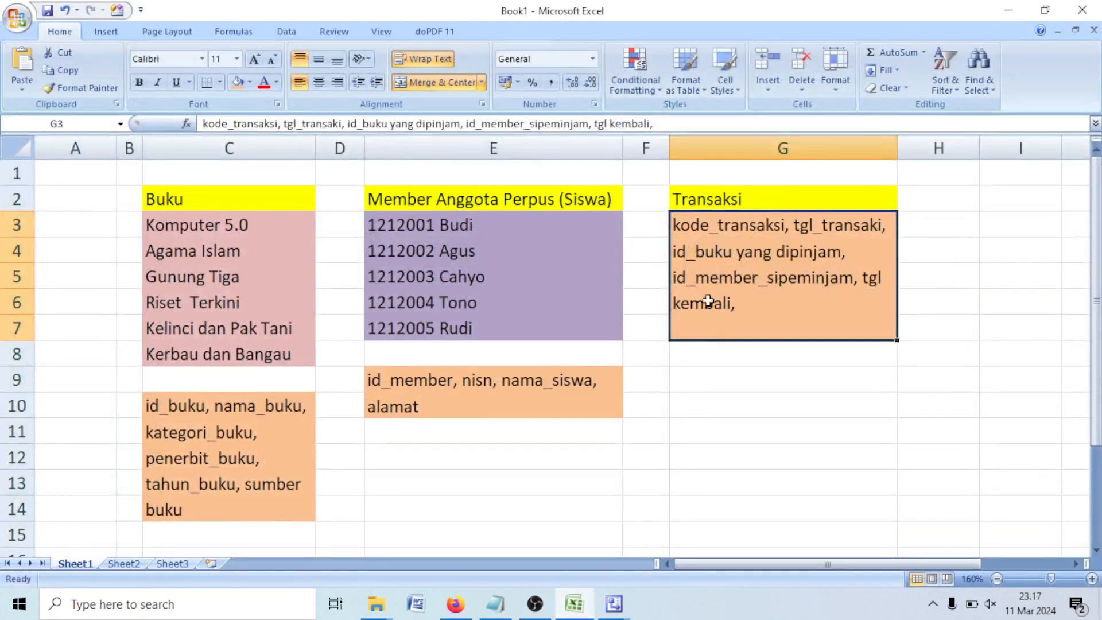
pyautogui.click(1010, 9)
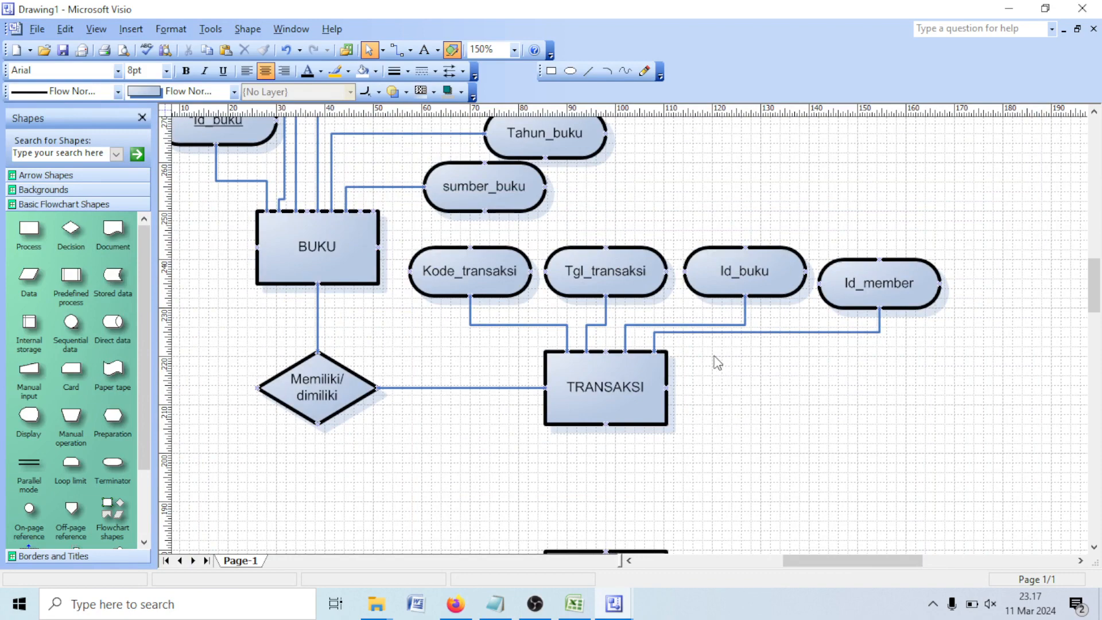
pyautogui.click(873, 298)
pyautogui.hotkey('ctrl', 'c')
pyautogui.hotkey('ctrl', 'v')
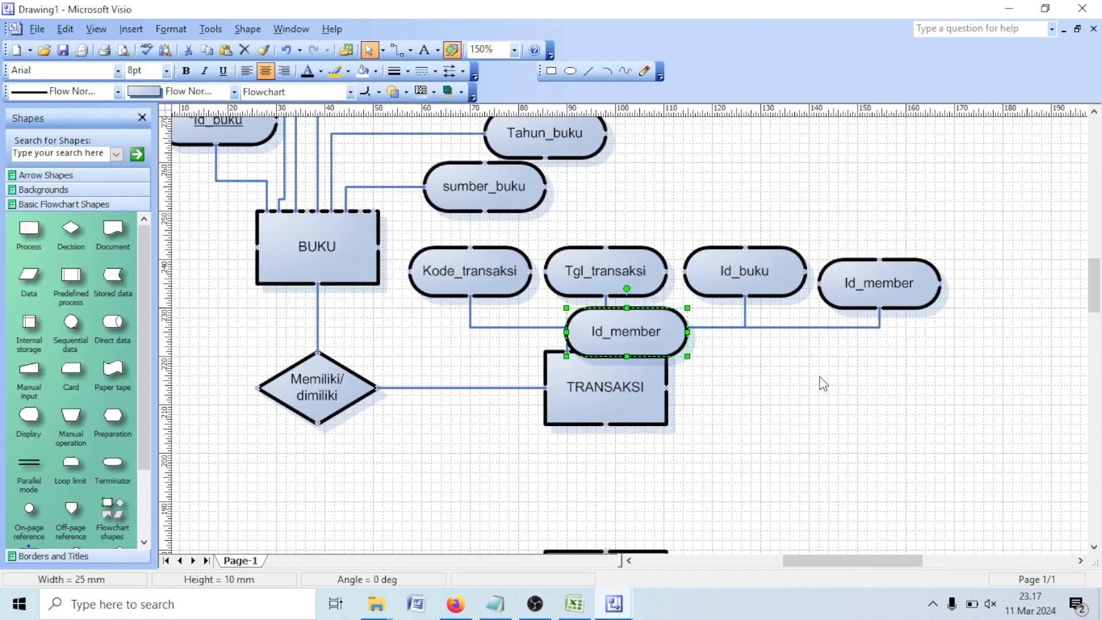
pyautogui.moveTo(620, 342); pyautogui.dragTo(817, 387)
pyautogui.click(718, 340)
# - Connect TRANSAKSI's right side to the left end of the copied attribute shape with the Connector Tool
pyautogui.click(396, 51)
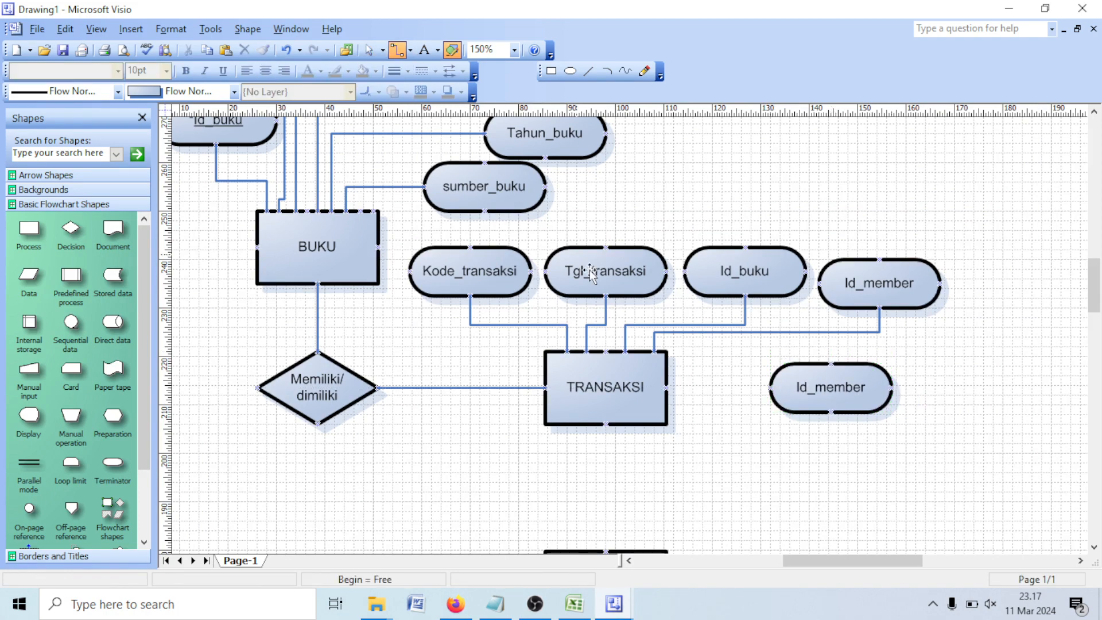
pyautogui.moveTo(666, 387); pyautogui.dragTo(771, 387)
pyautogui.click(917, 392)
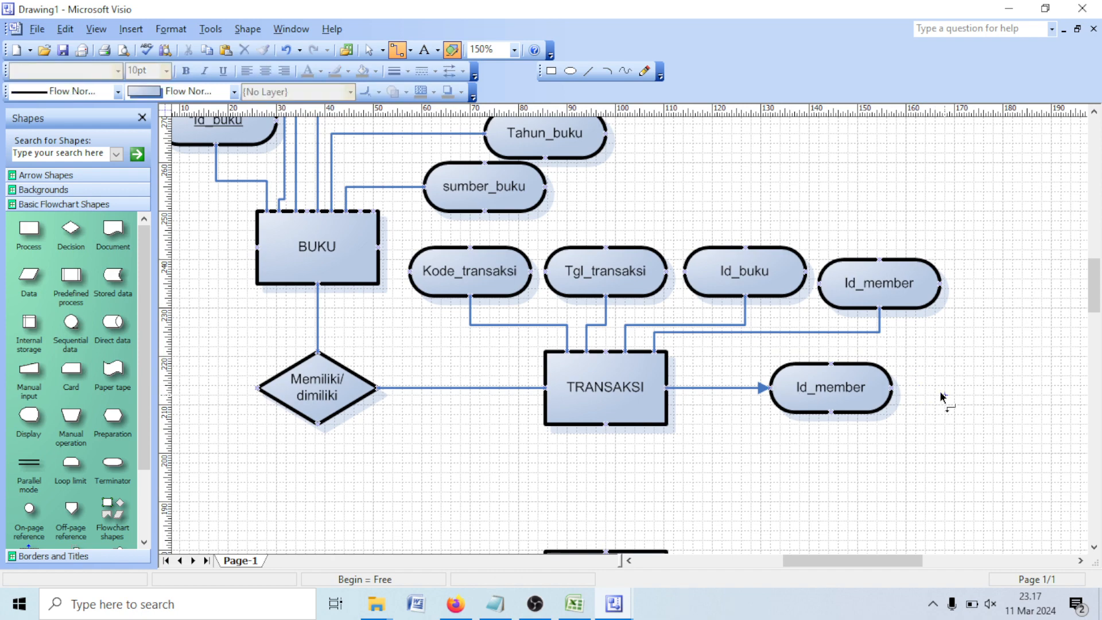
pyautogui.doubleClick(750, 390)
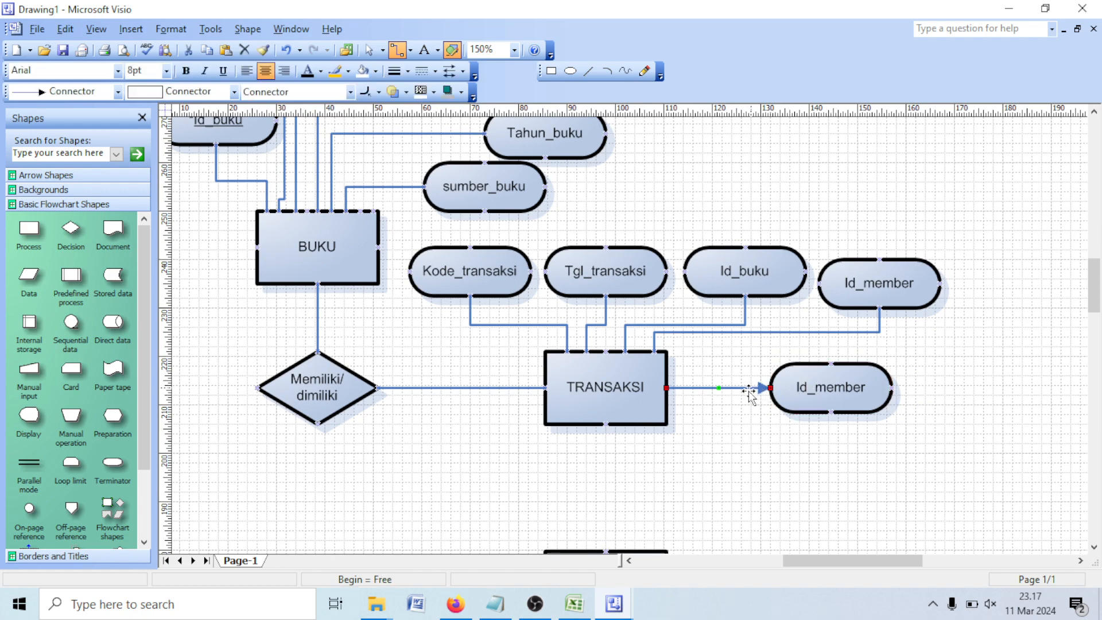
# - Relabel the copied attribute shape beside TRANSAKSI as Tgl_kembali
pyautogui.click(833, 405)
pyautogui.doubleClick(833, 405)
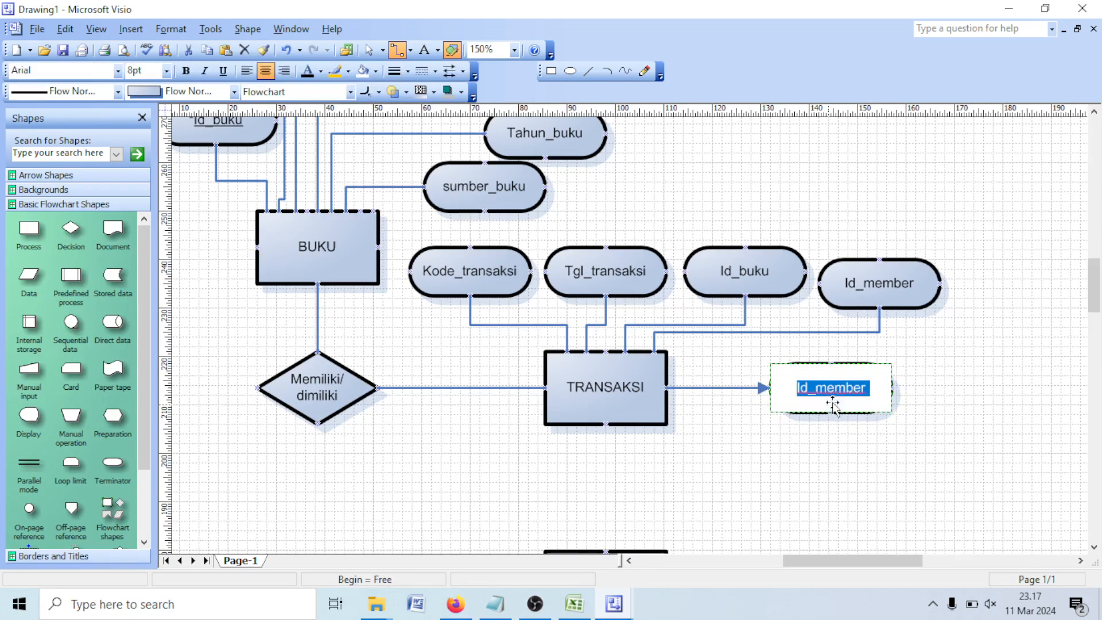
pyautogui.write('tgl_')
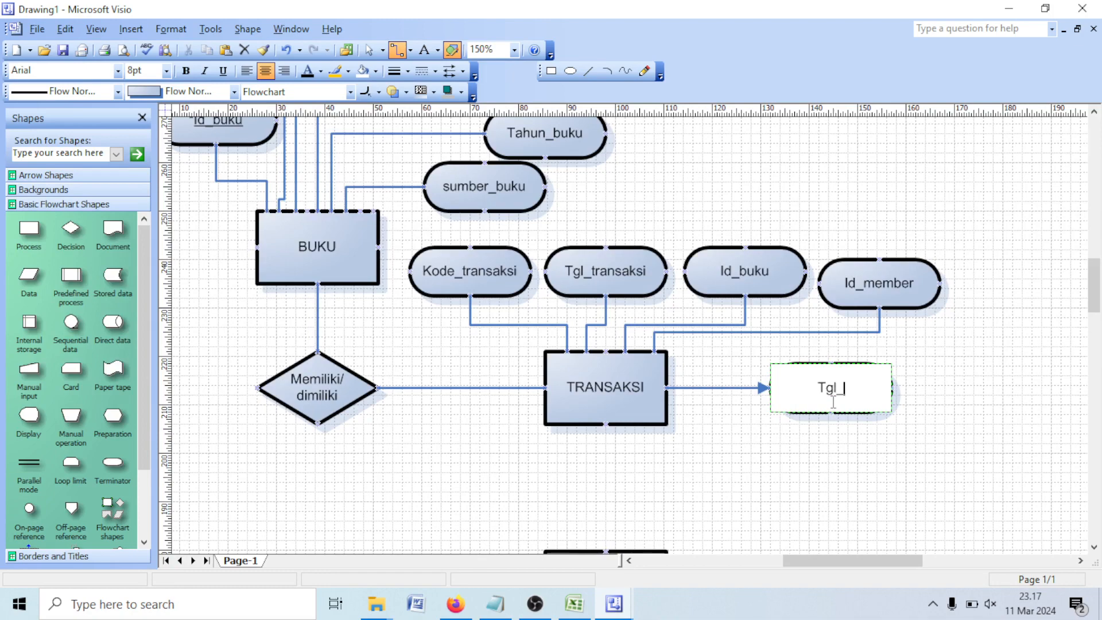
pyautogui.write('kemali')
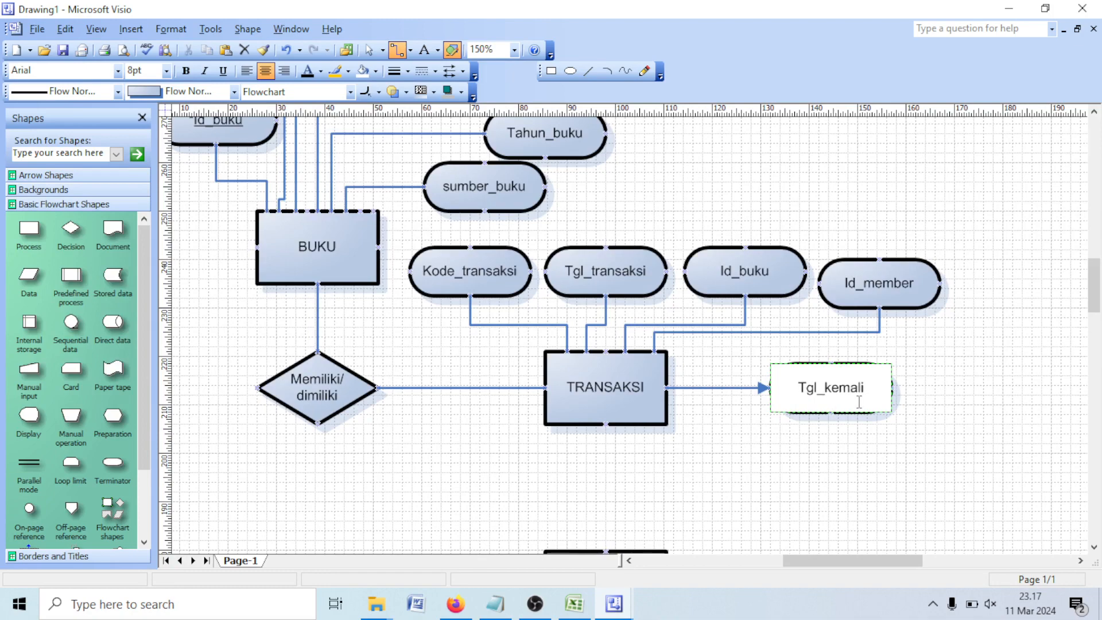
pyautogui.write('b')
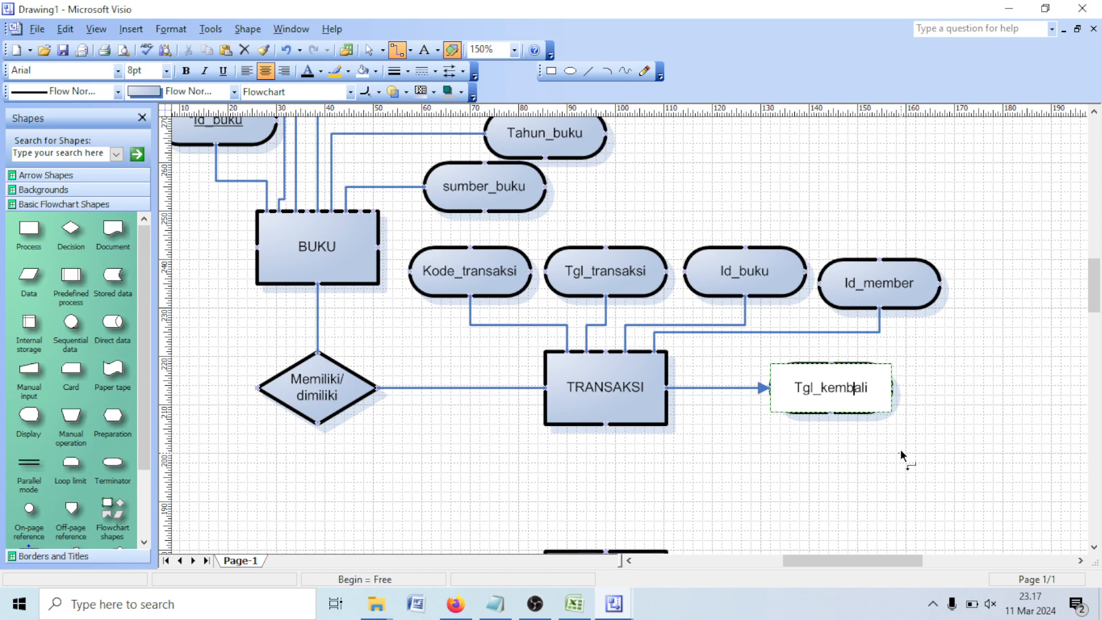
pyautogui.click(901, 455)
# - Remove the arrowhead from the connector between TRANSAKSI and Tgl_kembali
pyautogui.click(756, 389)
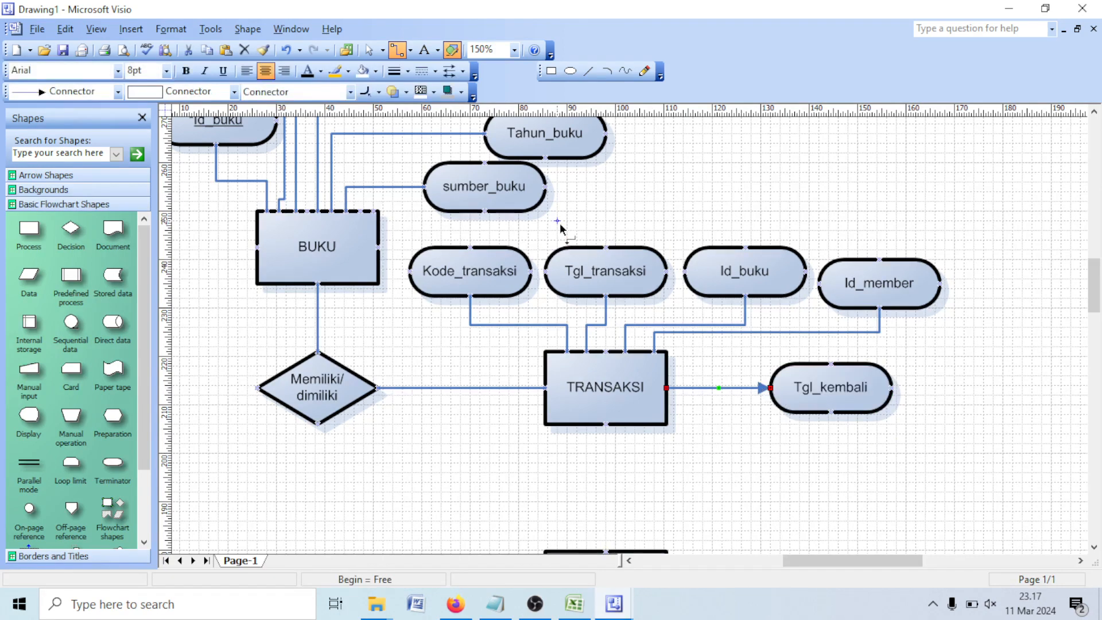
pyautogui.click(462, 71)
pyautogui.click(459, 91)
pyautogui.click(737, 446)
pyautogui.scroll(-2, 746, 445)
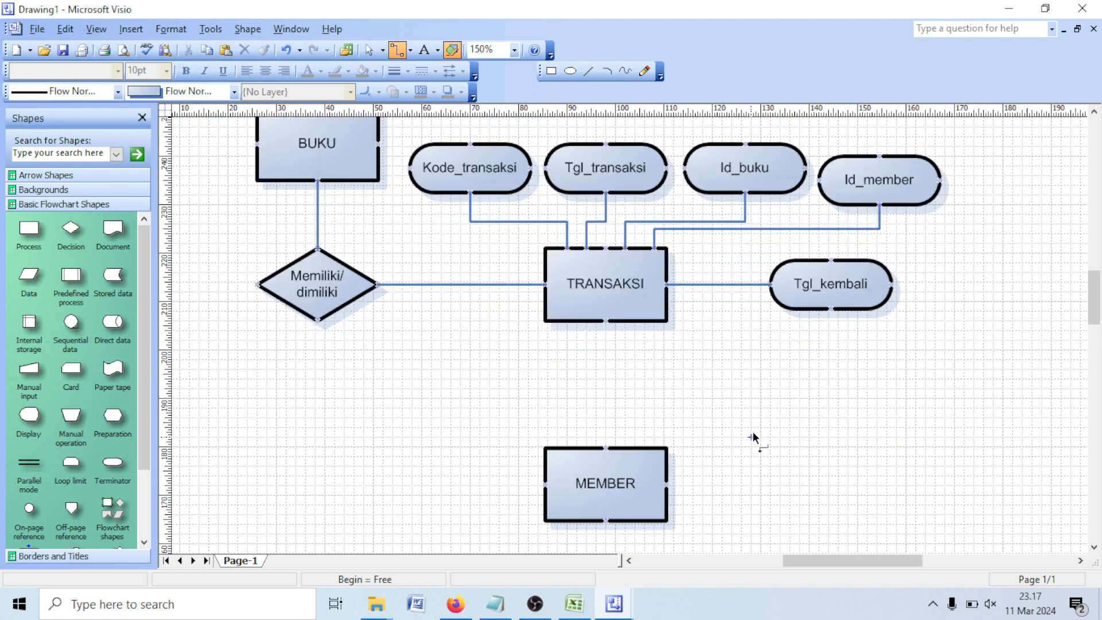
pyautogui.scroll(3, 755, 439)
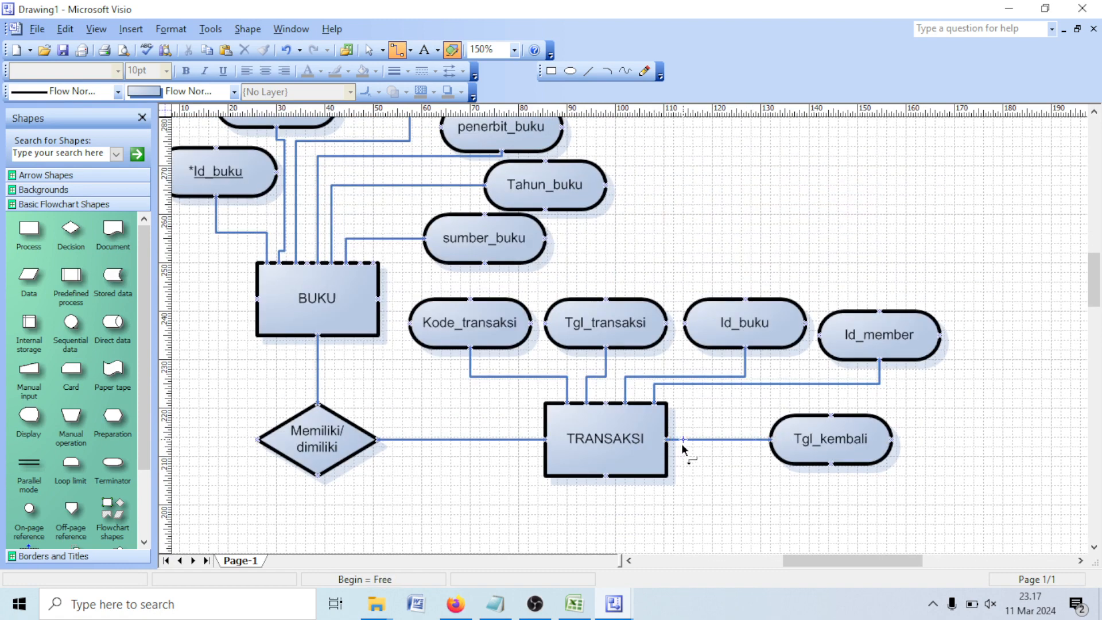
pyautogui.scroll(-2, 1076, 436)
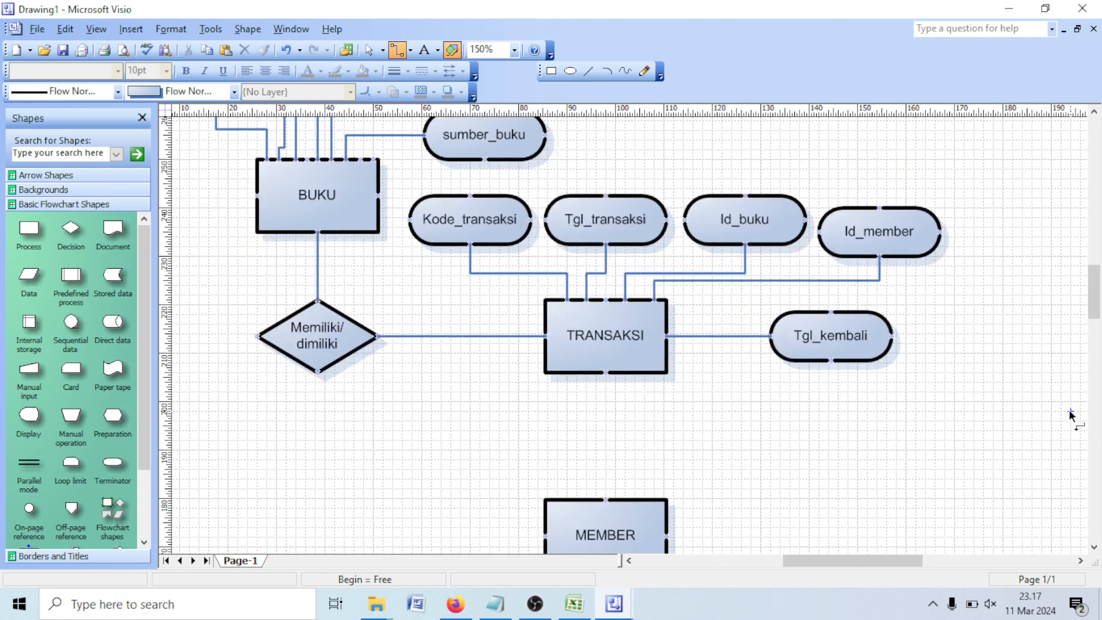
pyautogui.scroll(-3, 1071, 414)
pyautogui.scroll(3, 1073, 410)
pyautogui.scroll(1, 1083, 408)
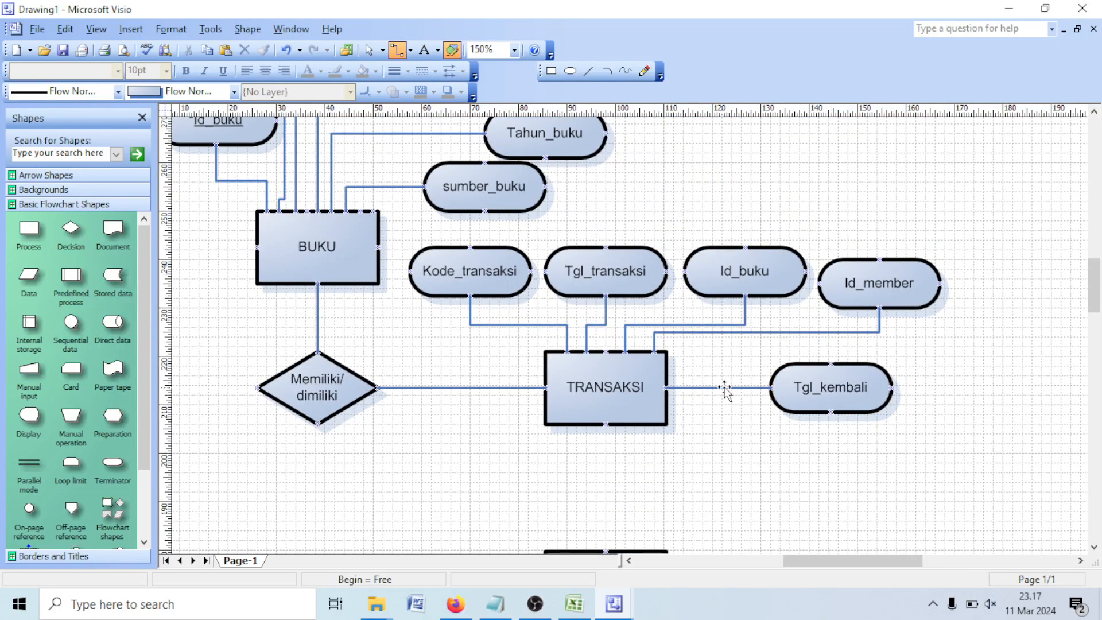
# - Reattach Id_buku's connector to the middle point of TRANSAKSI's top edge and shift the upper vertical segment of Tgl_transaksi's connector left
pyautogui.click(369, 50)
pyautogui.click(636, 325)
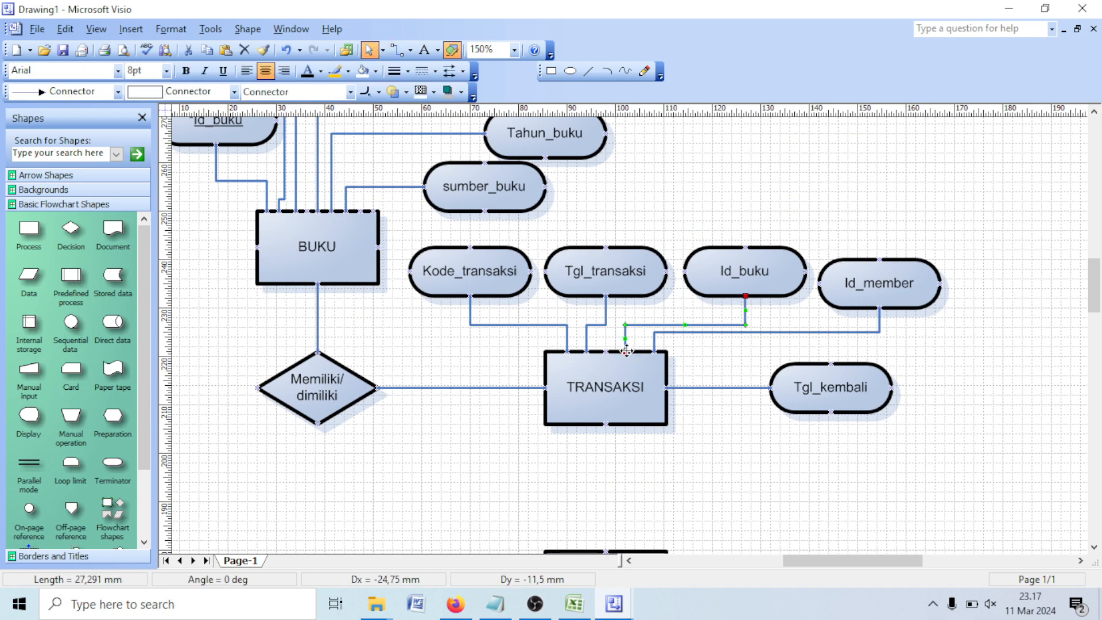
pyautogui.moveTo(625, 353); pyautogui.dragTo(606, 352)
pyautogui.click(605, 316)
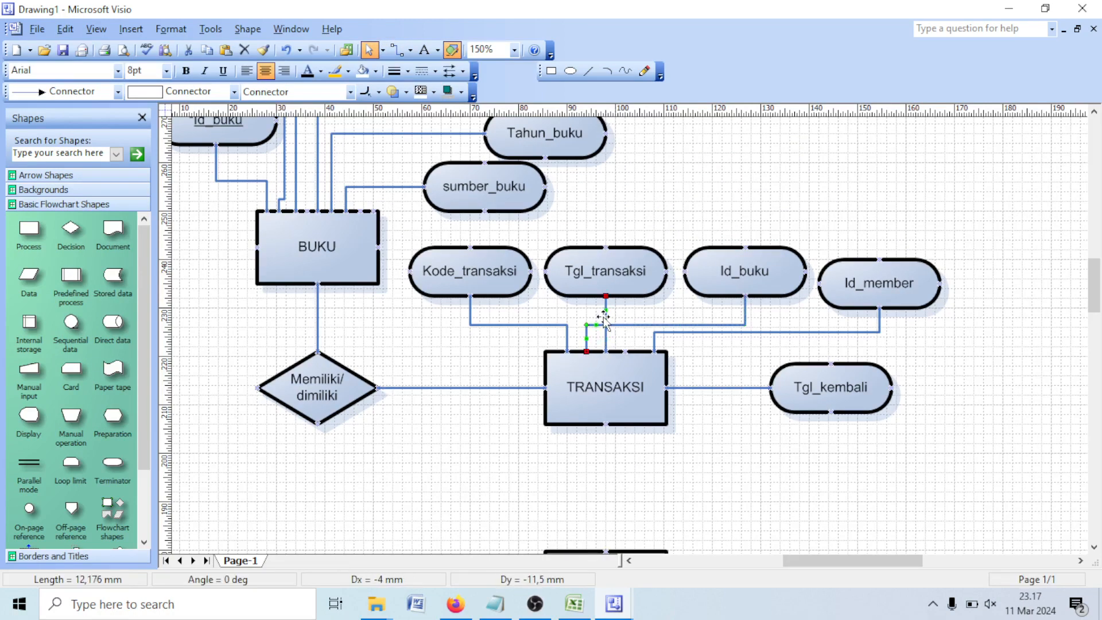
pyautogui.moveTo(606, 314); pyautogui.dragTo(586, 314)
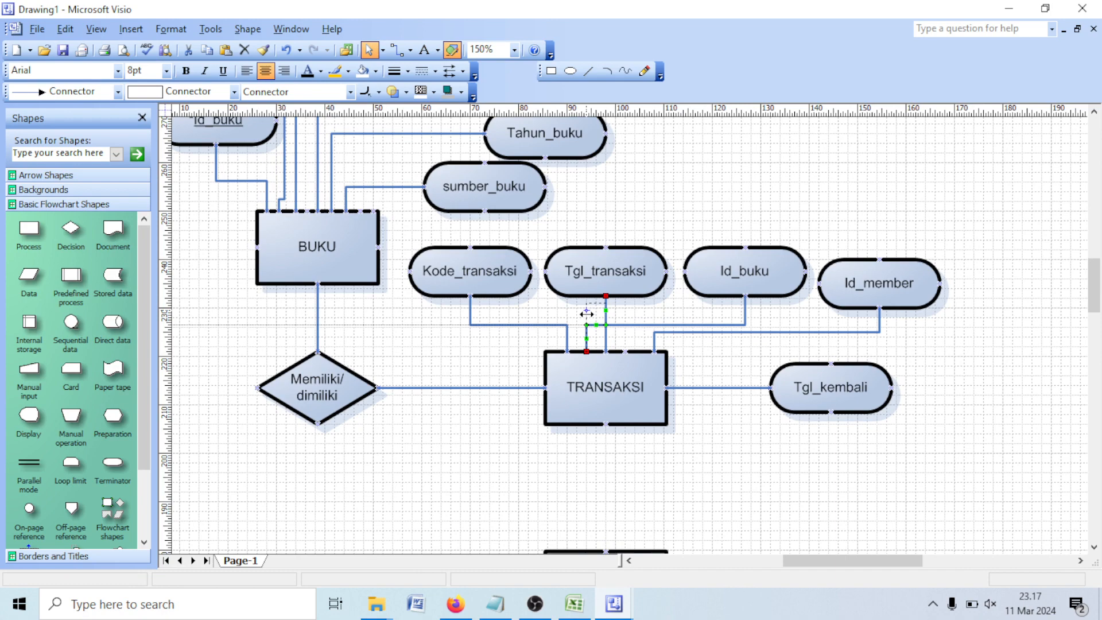
pyautogui.click(679, 313)
# - Raise the horizontal segment of Id_buku's connector and reattach Id_member's connector to the adjacent point on TRANSAKSI's top edge
pyautogui.click(745, 313)
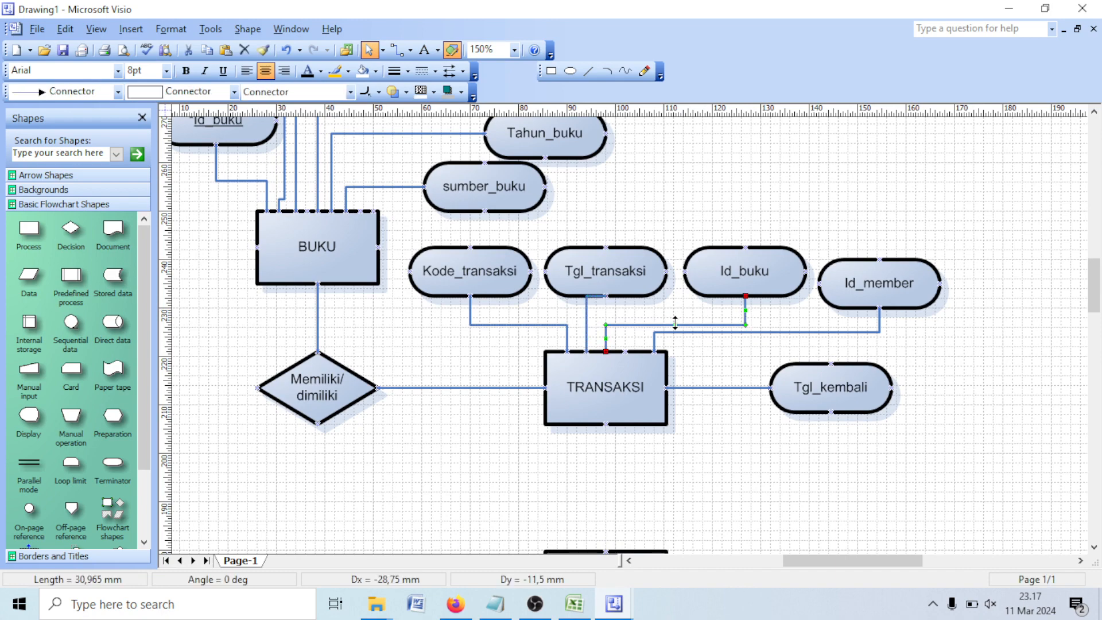
pyautogui.moveTo(676, 325); pyautogui.dragTo(673, 313)
pyautogui.click(763, 318)
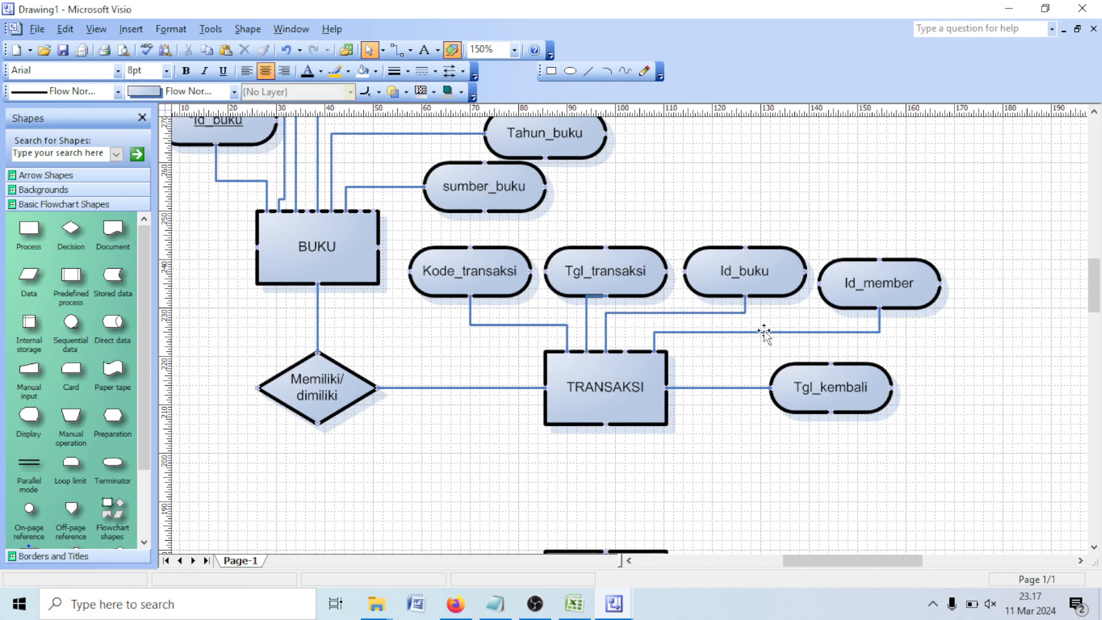
pyautogui.click(764, 332)
pyautogui.moveTo(655, 351); pyautogui.dragTo(625, 351)
# - Move Tgl_kembali to the right, beneath Id_member, and raise Id_member level with the other attributes in its row
pyautogui.moveTo(827, 380); pyautogui.dragTo(895, 356)
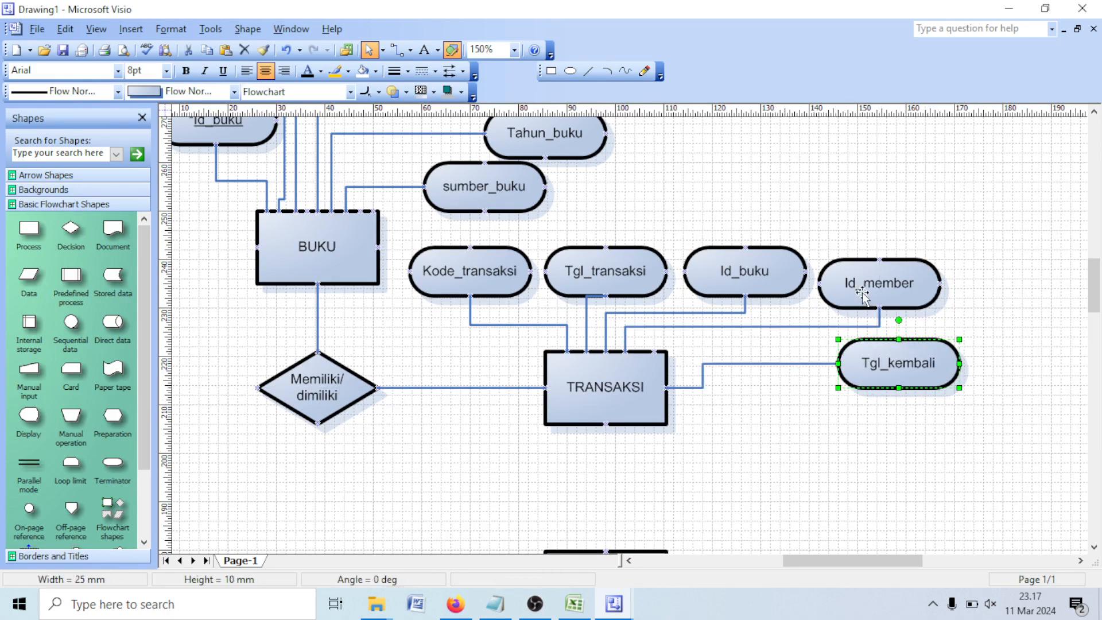
pyautogui.moveTo(879, 287); pyautogui.dragTo(879, 275)
pyautogui.click(899, 337)
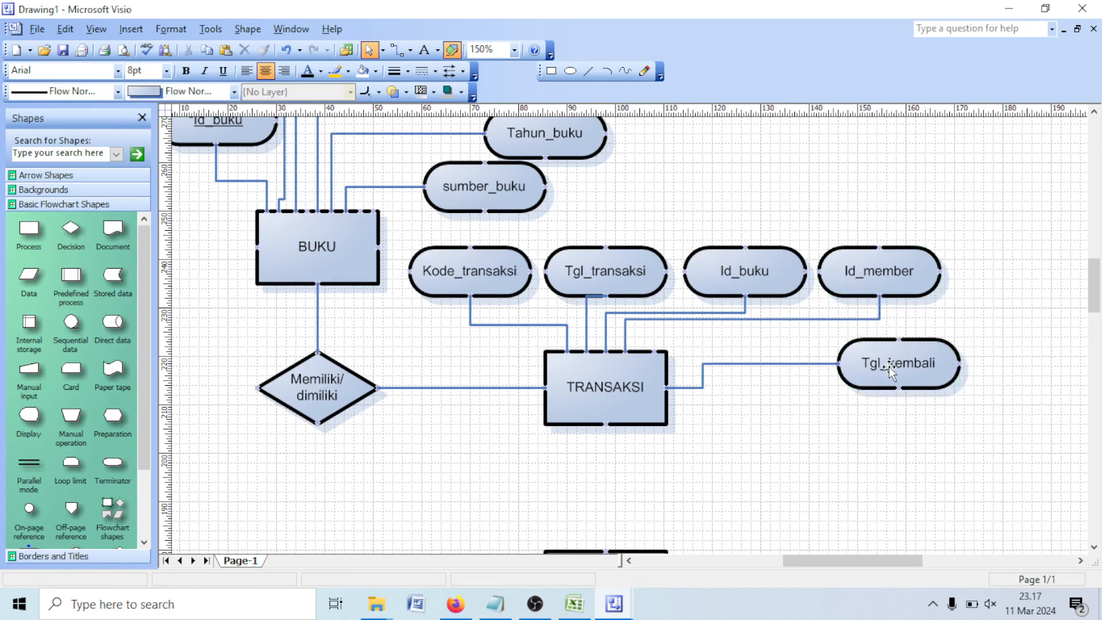
# - Move Tgl_kembali slightly up and reattach the TRANSAKSI end of its connector to the rightmost point on TRANSAKSI's top edge
pyautogui.moveTo(890, 370); pyautogui.dragTo(896, 358)
pyautogui.click(681, 388)
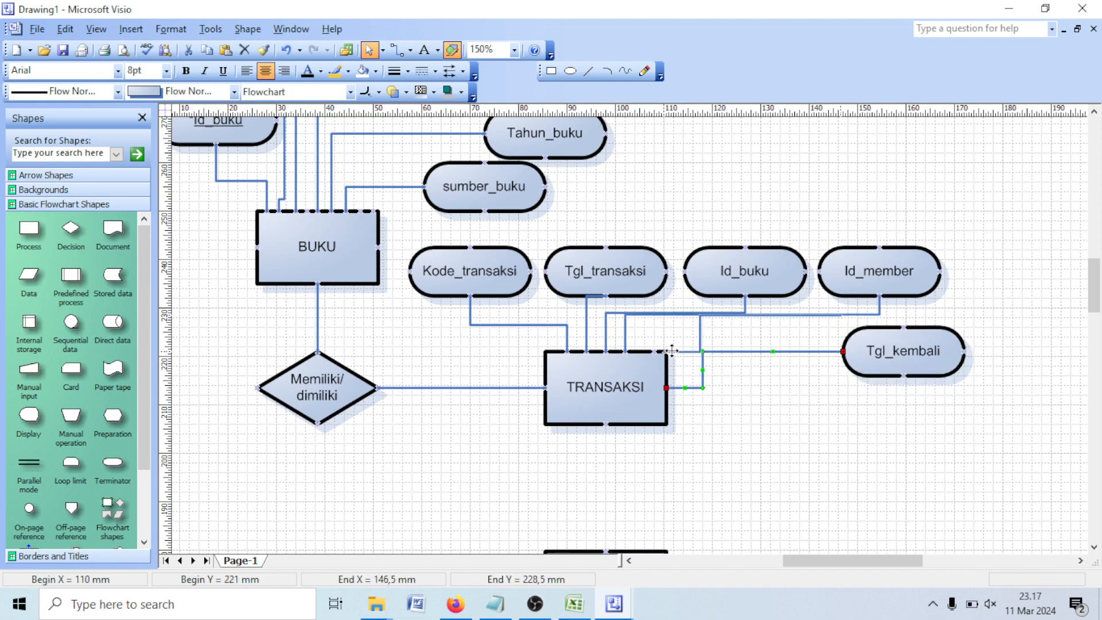
pyautogui.moveTo(672, 351); pyautogui.dragTo(658, 350)
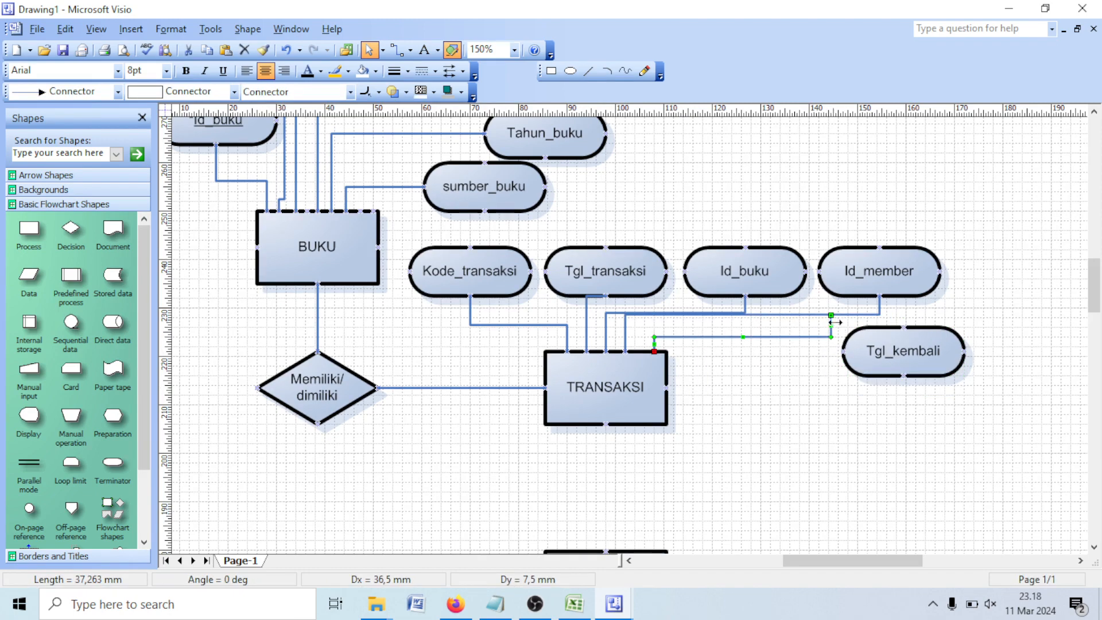
# - Attach the loose end of TRANSAKSI's rightmost connector to Tgl_kembali's left point and lower its horizontal segment level with TRANSAKSI's top edge
pyautogui.moveTo(835, 322); pyautogui.dragTo(845, 353)
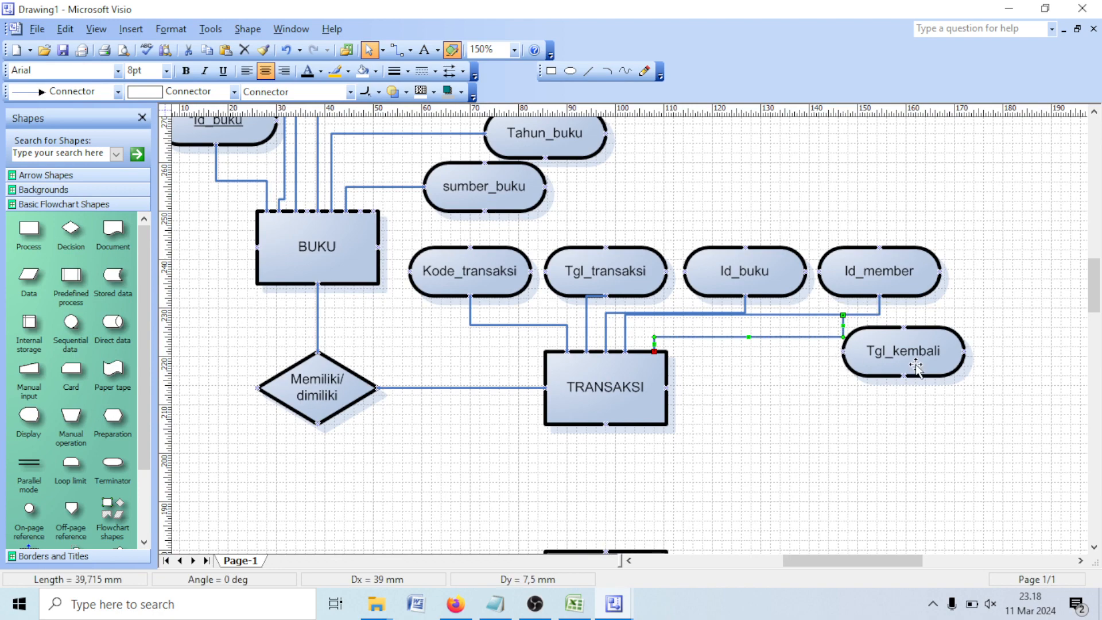
pyautogui.moveTo(843, 315); pyautogui.dragTo(843, 351)
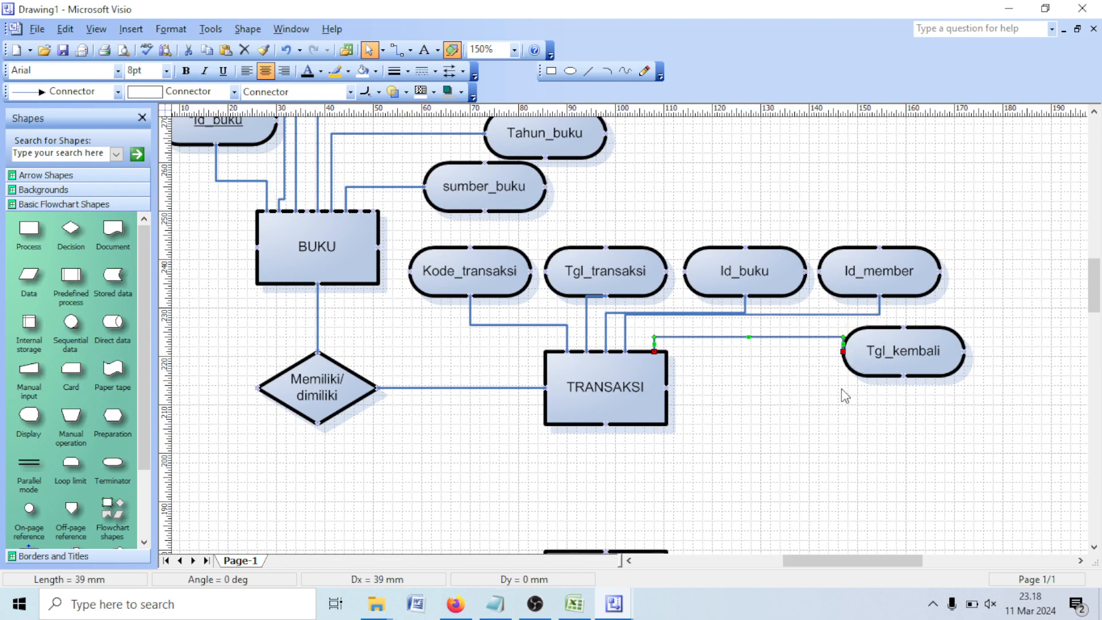
pyautogui.click(845, 397)
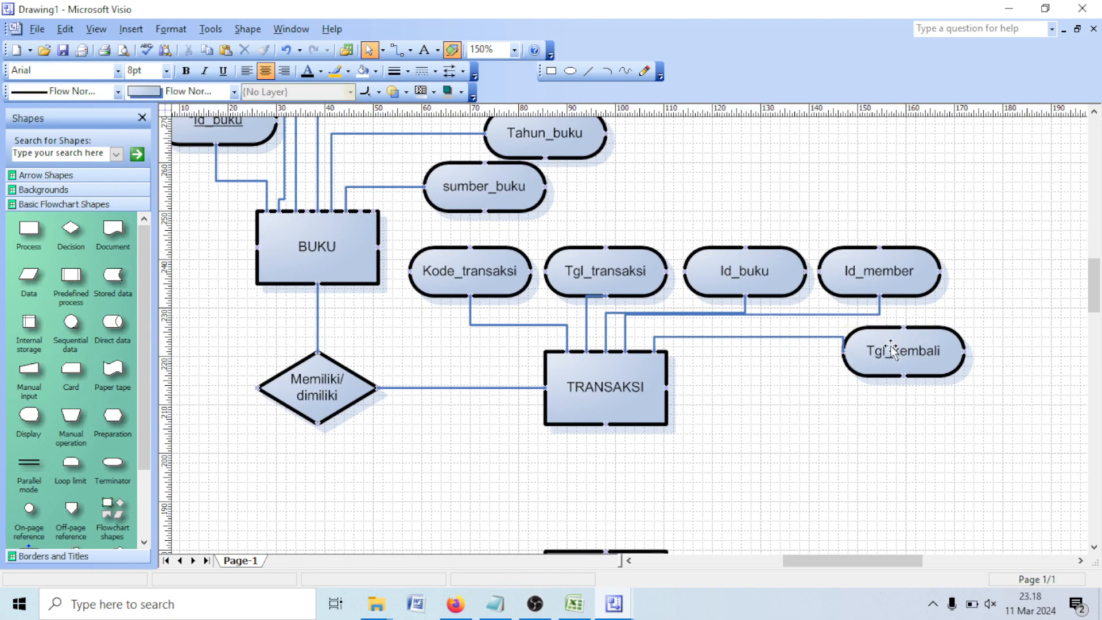
pyautogui.click(786, 338)
pyautogui.moveTo(751, 341); pyautogui.dragTo(749, 351)
pyautogui.click(773, 405)
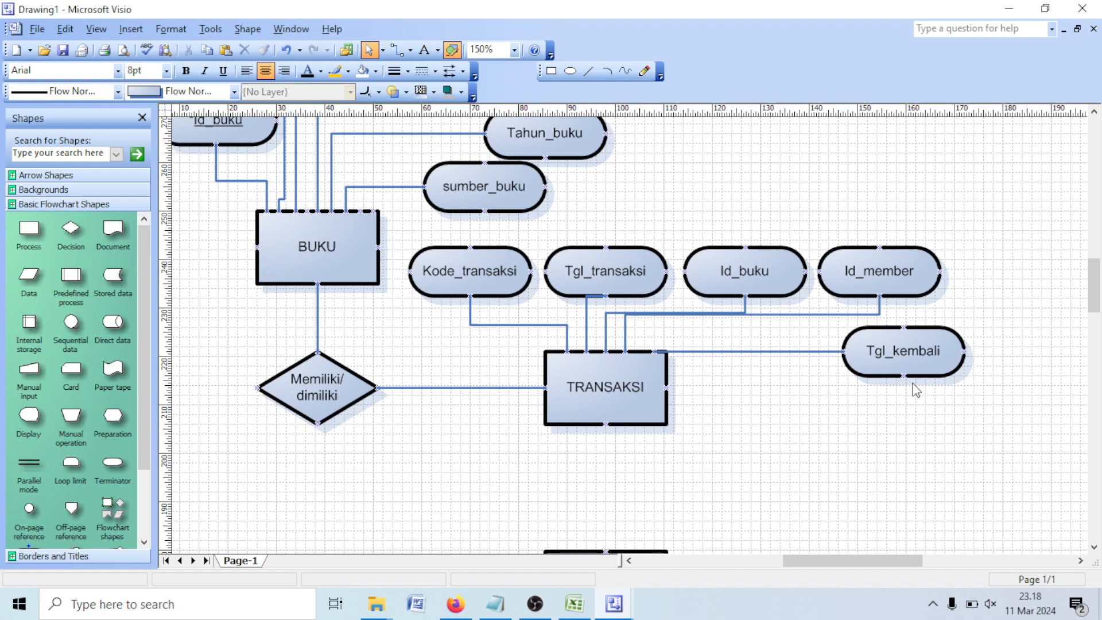
# - Lower the horizontal segment of Id_member's connector below Id_buku's and nudge Tgl_kembali slightly down
pyautogui.scroll(1, 917, 390)
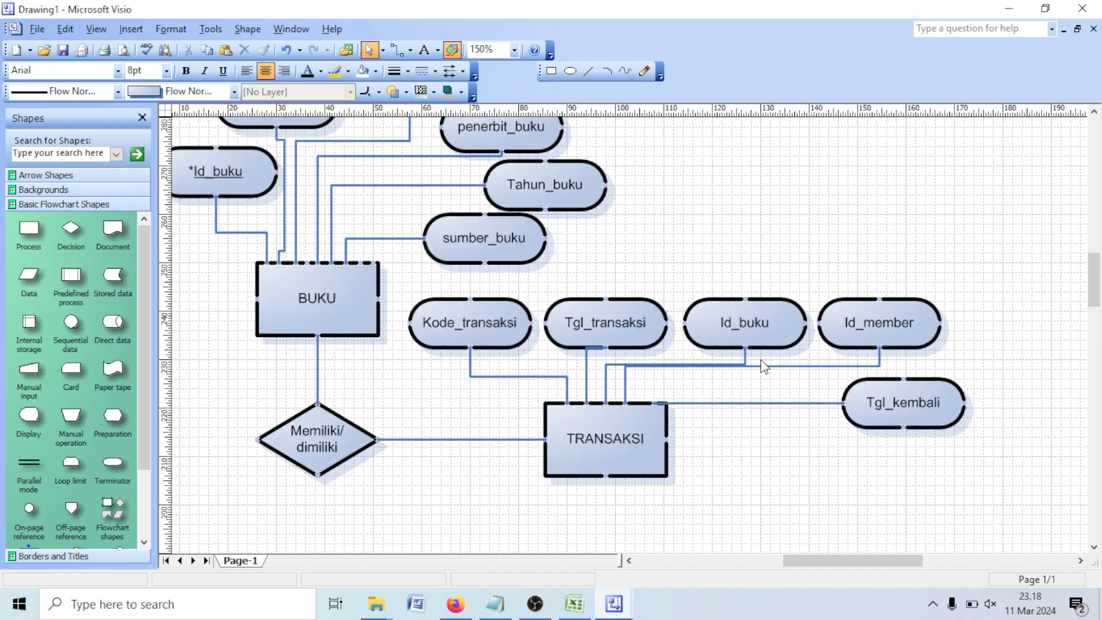
pyautogui.click(737, 366)
pyautogui.moveTo(752, 366); pyautogui.dragTo(752, 375)
pyautogui.click(861, 480)
pyautogui.click(917, 418)
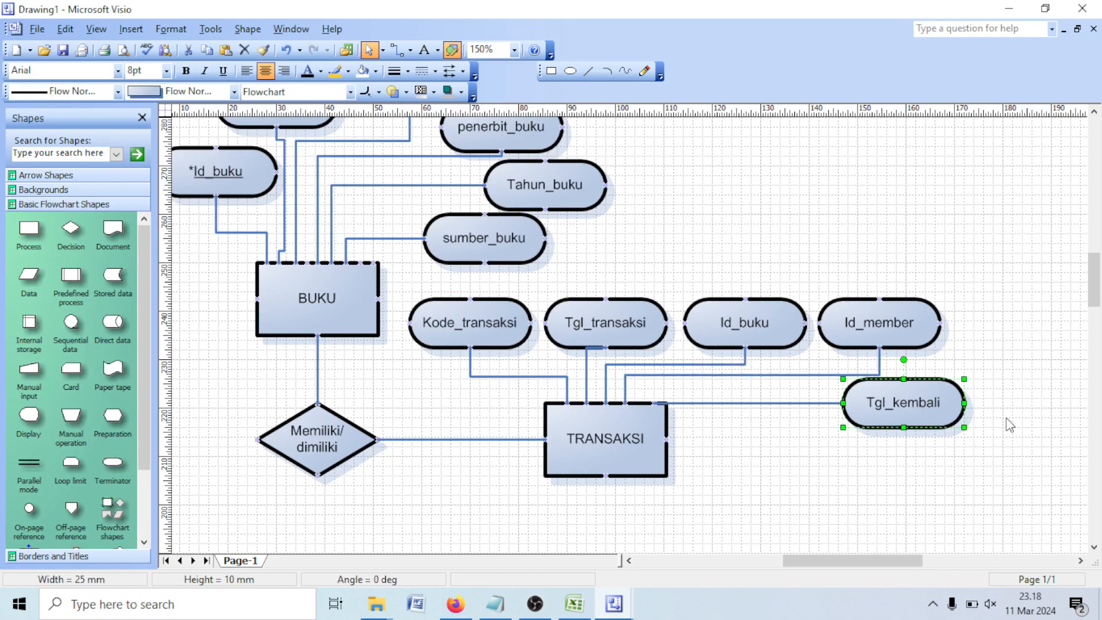
pyautogui.press('Down')
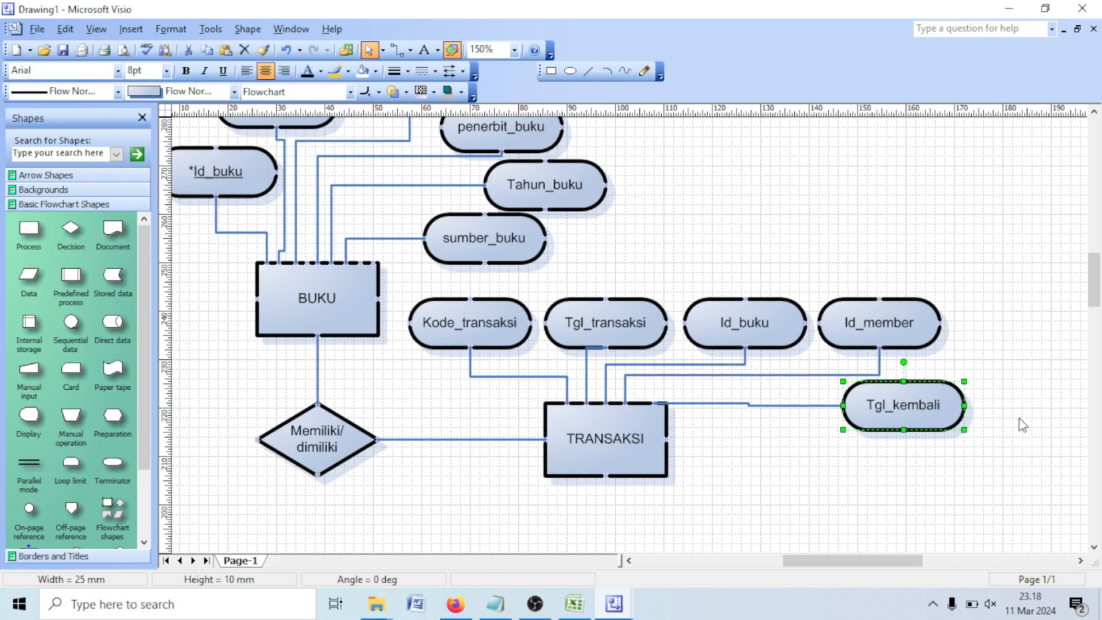
pyautogui.click(956, 449)
# - Place a Decision diamond directly beneath TRANSAKSI and move MEMBER down to the left of the diamond
pyautogui.moveTo(834, 553); pyautogui.dragTo(824, 554)
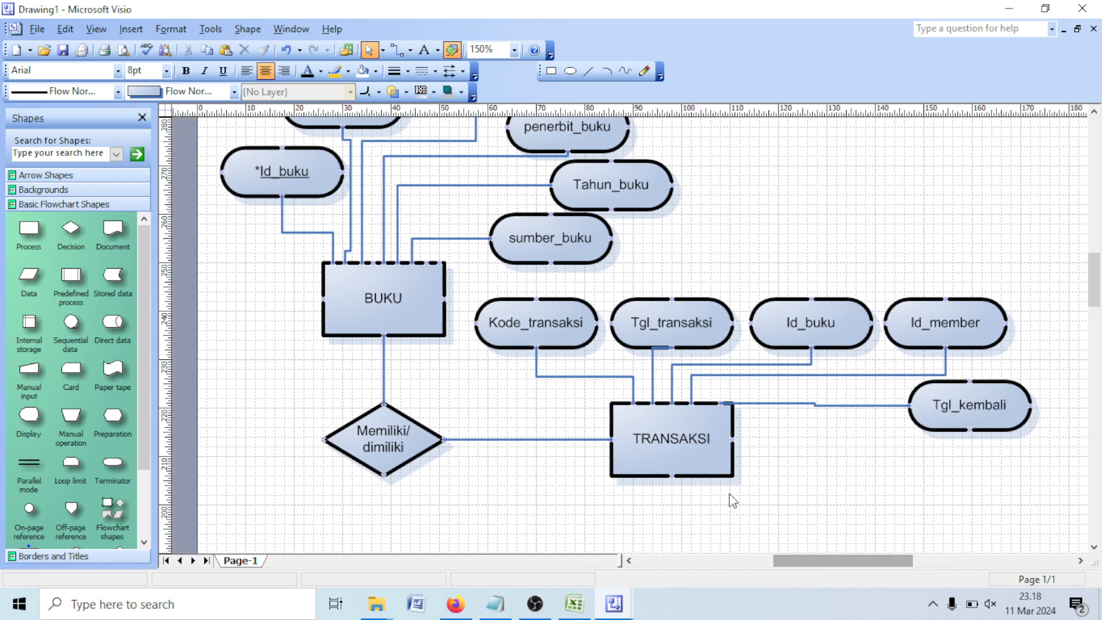
pyautogui.scroll(-1, 746, 465)
pyautogui.scroll(1, 754, 465)
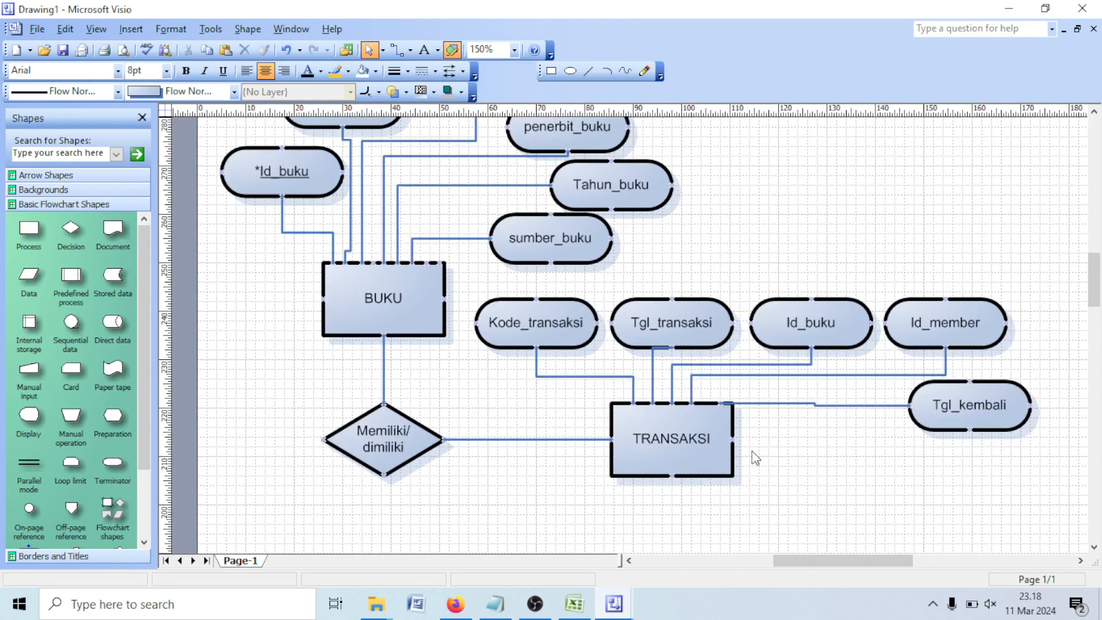
pyautogui.scroll(-3, 755, 458)
pyautogui.scroll(3, 752, 393)
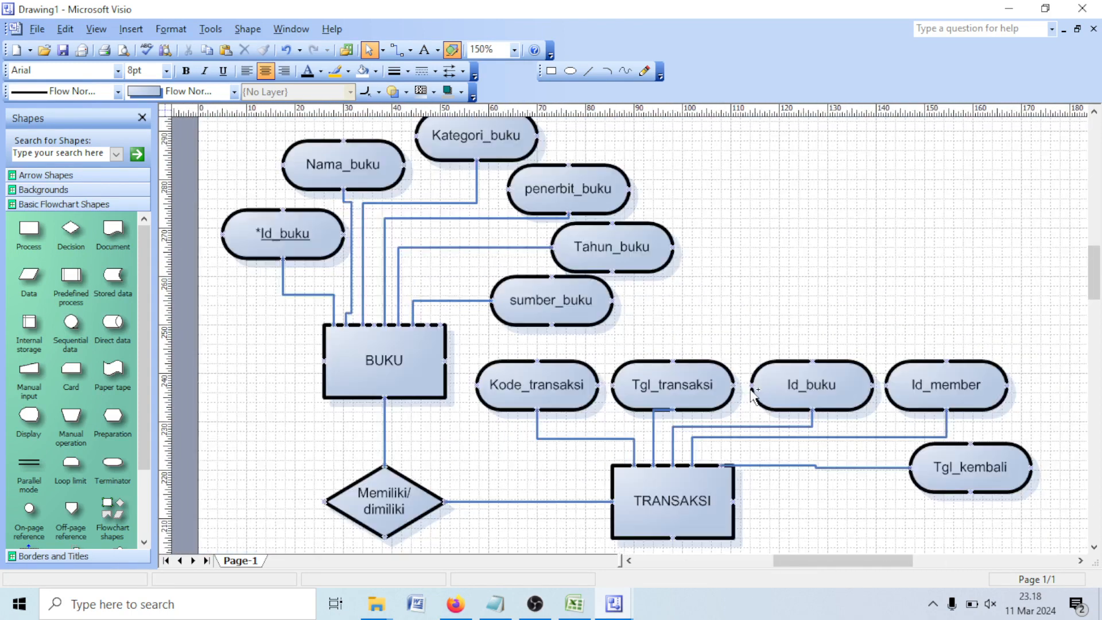
pyautogui.scroll(-5, 752, 390)
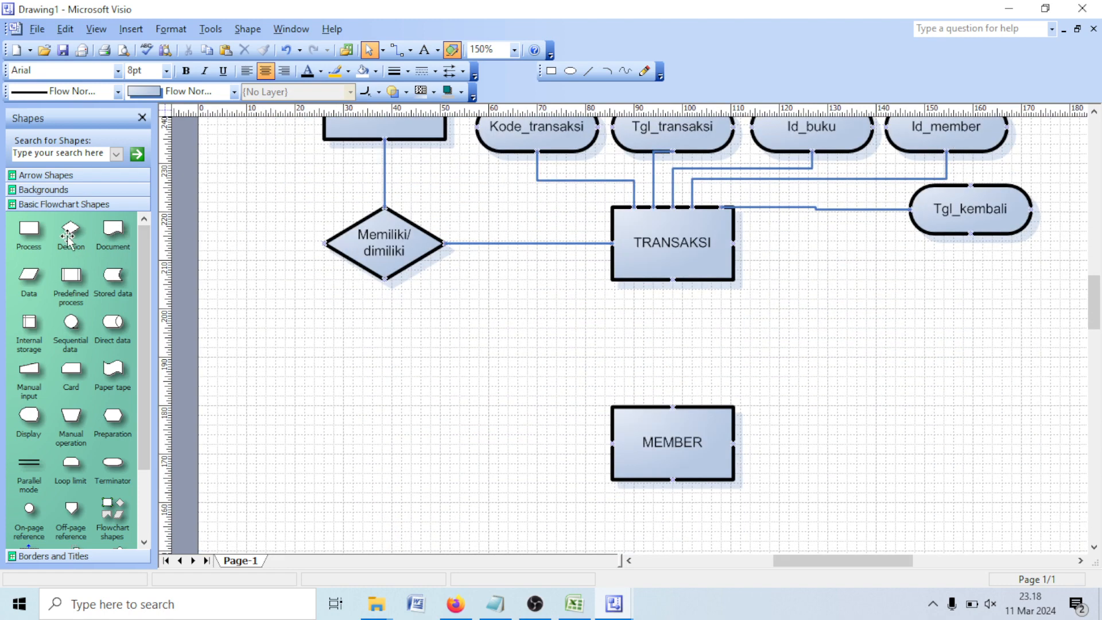
pyautogui.moveTo(68, 235); pyautogui.dragTo(673, 365)
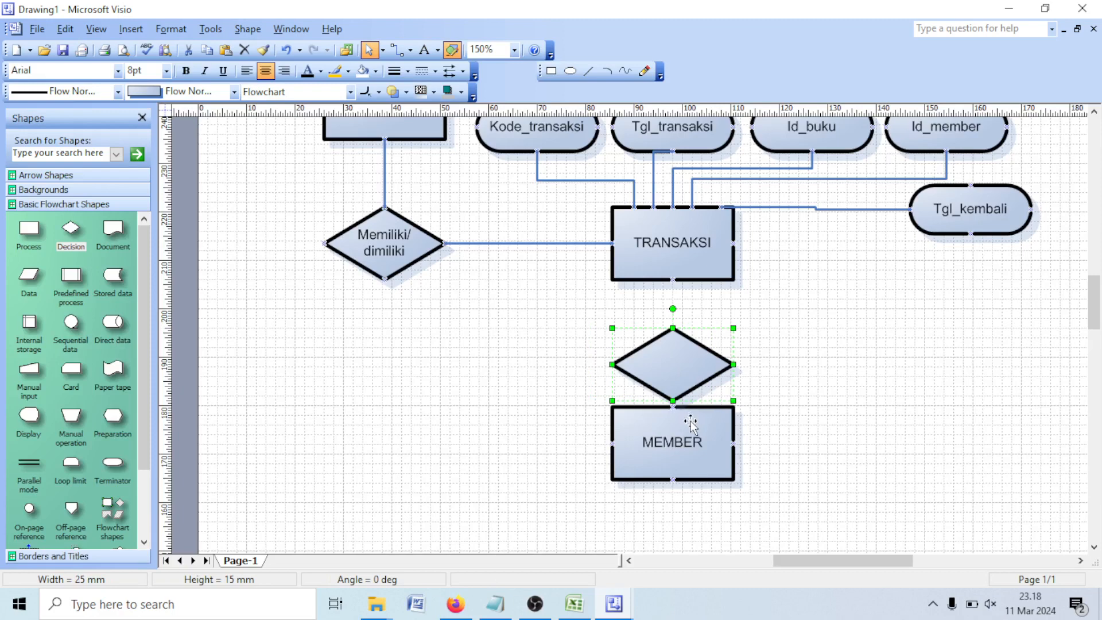
pyautogui.moveTo(690, 423); pyautogui.dragTo(461, 466)
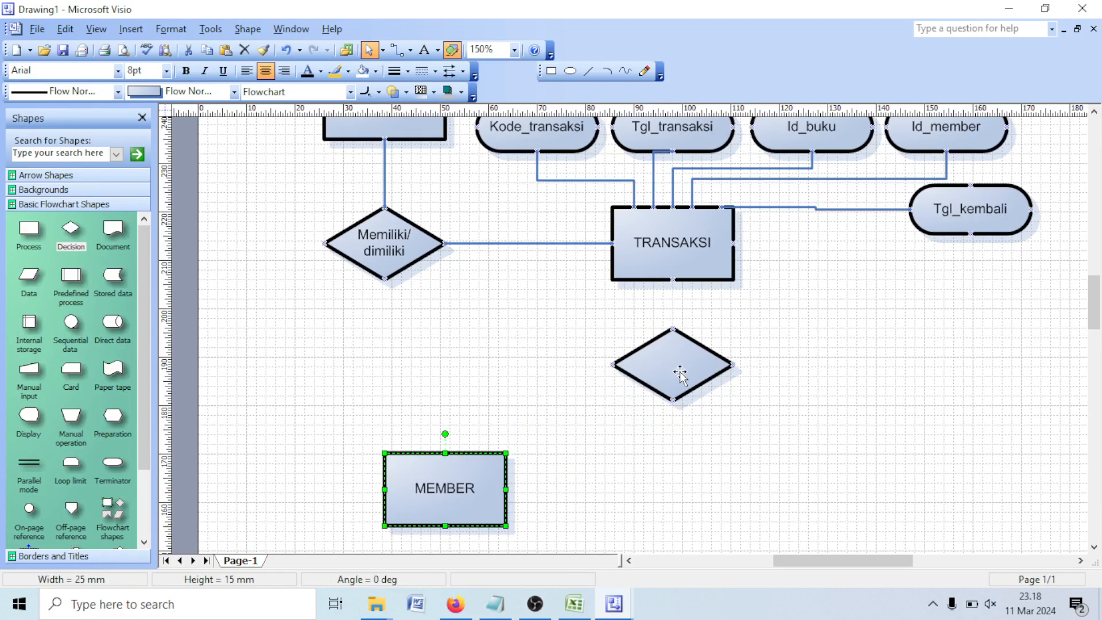
# - Connect TRANSAKSI's bottom point to the new diamond's top, and the diamond's bottom point to MEMBER's right side
pyautogui.click(396, 51)
pyautogui.moveTo(672, 280); pyautogui.dragTo(673, 328)
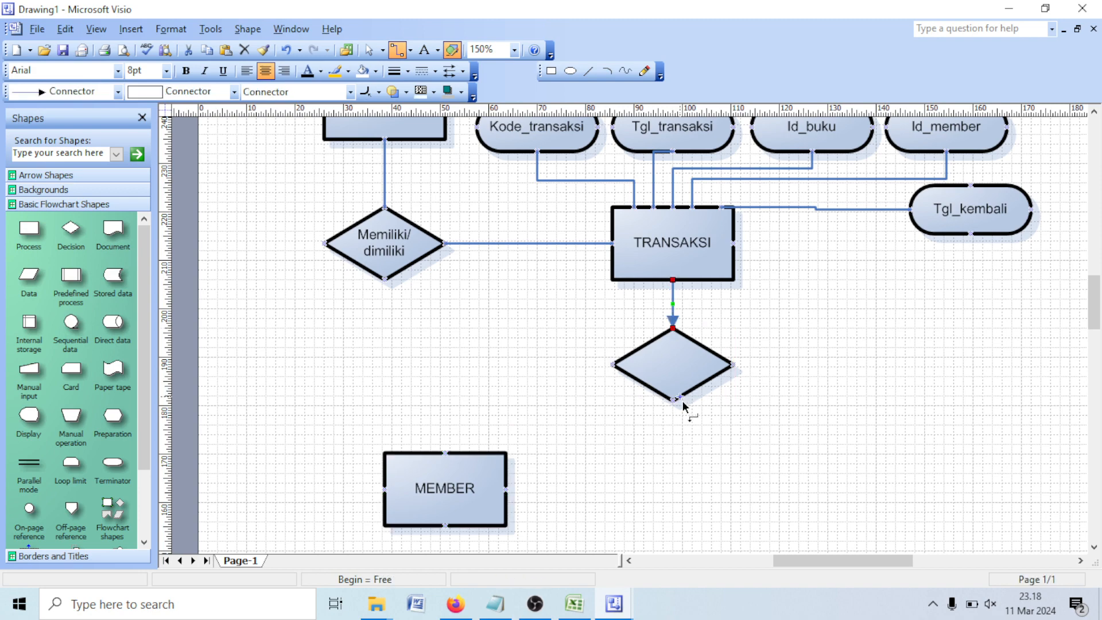
pyautogui.moveTo(682, 404)
pyautogui.mouseDown()
pyautogui.moveTo(585, 501)
pyautogui.moveTo(507, 488)
pyautogui.mouseUp()
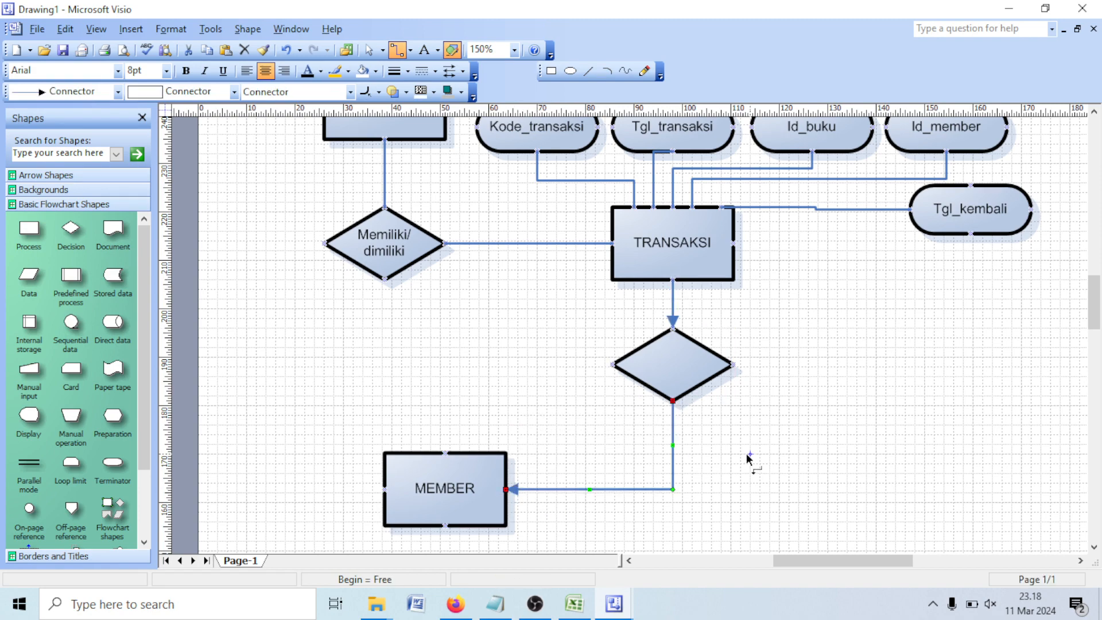
pyautogui.moveTo(751, 454); pyautogui.dragTo(741, 444)
pyautogui.click(852, 382)
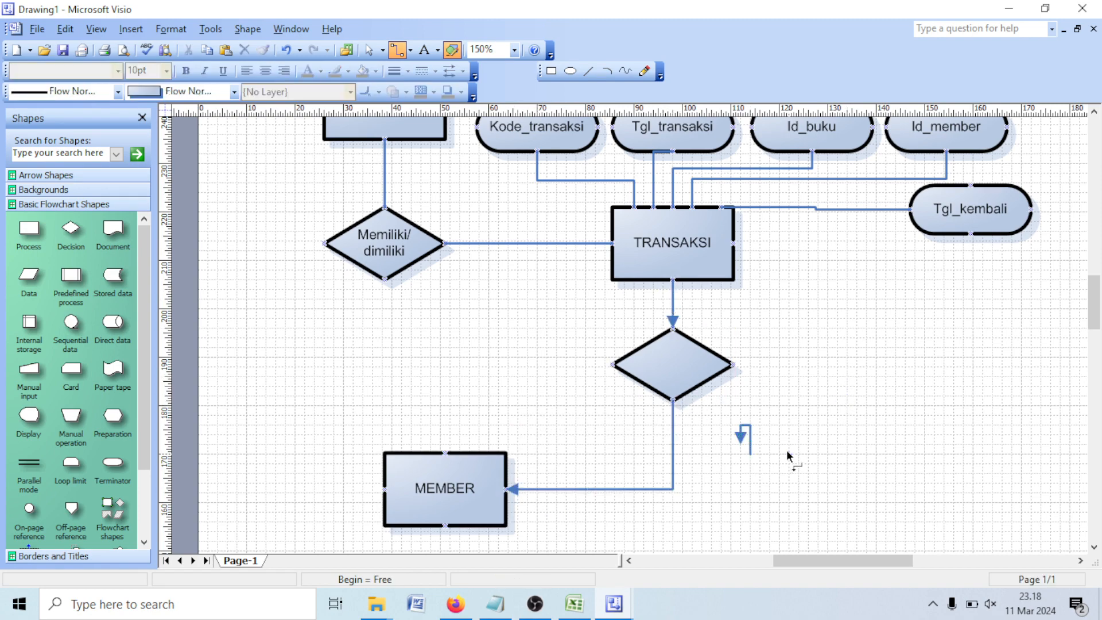
pyautogui.hotkey('ctrl', 'z')
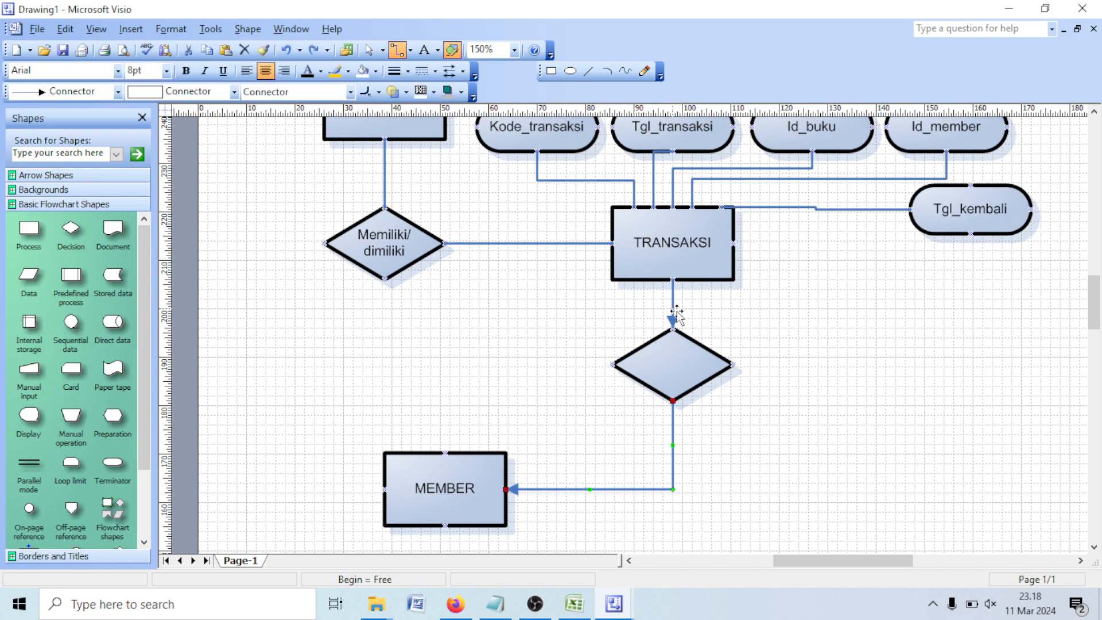
# - Remove the arrowheads from the TRANSAKSI-to-diamond and diamond-to-MEMBER connectors by setting them to No Line Ends
pyautogui.click(462, 71)
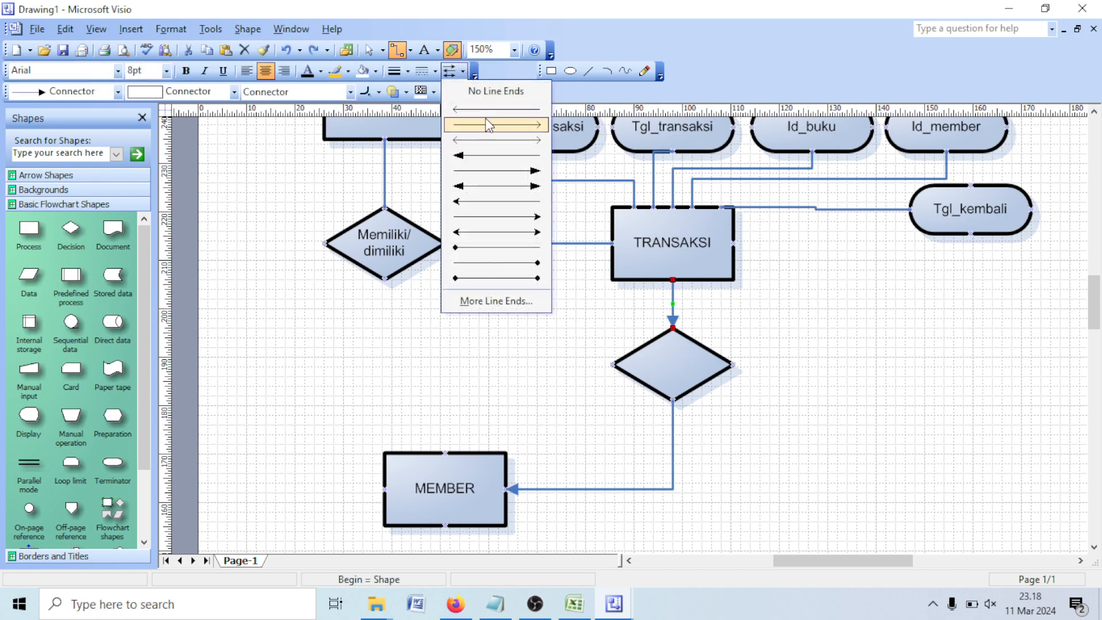
pyautogui.click(493, 98)
pyautogui.click(672, 437)
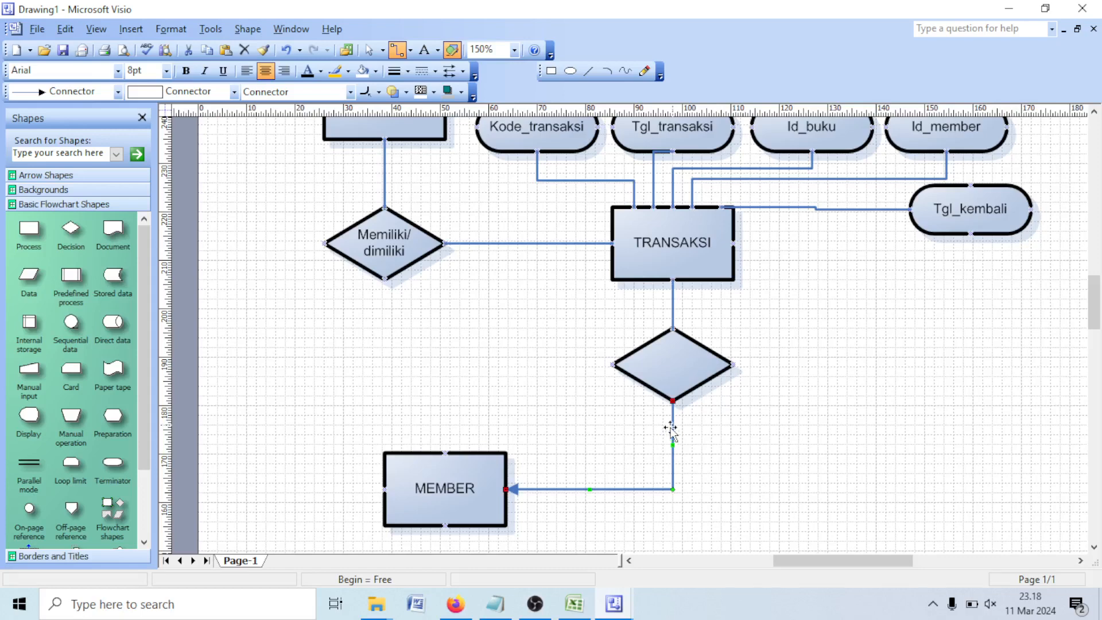
pyautogui.click(463, 71)
pyautogui.click(496, 90)
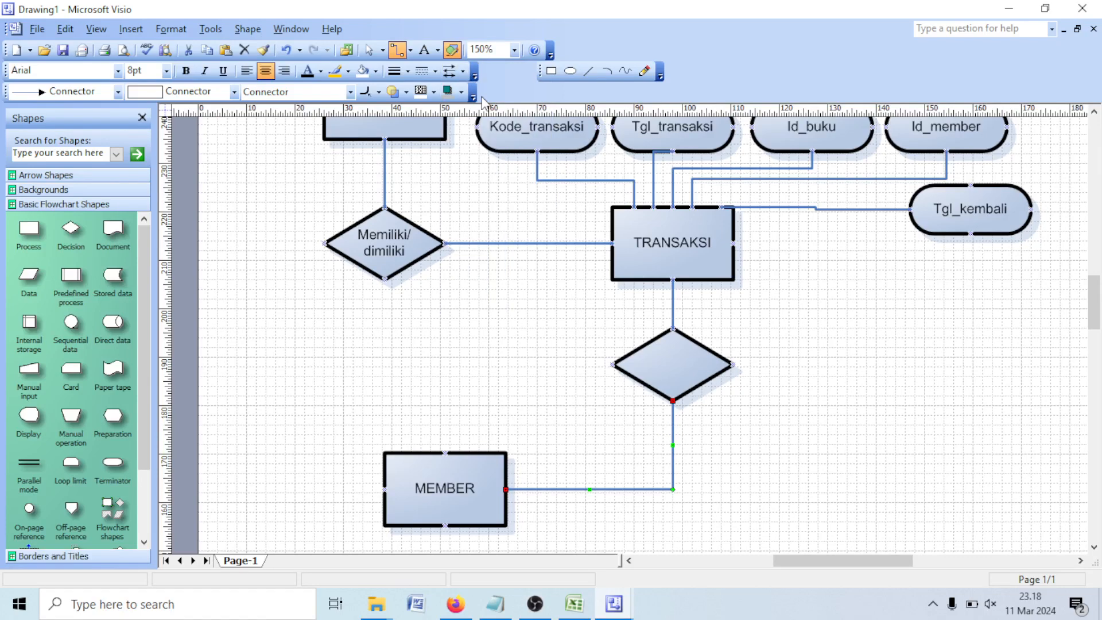
pyautogui.click(786, 297)
# - Label the diamond between TRANSAKSI and MEMBER "Melakukan/ dilakukan"
pyautogui.doubleClick(648, 373)
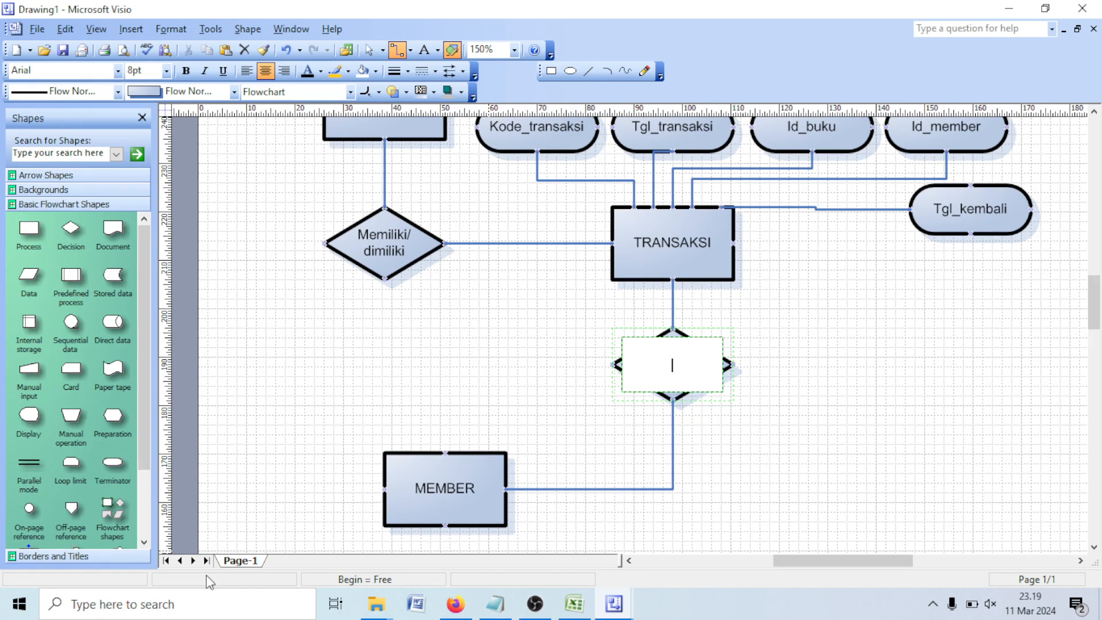
pyautogui.write('melakukan/')
pyautogui.write('dilakua')
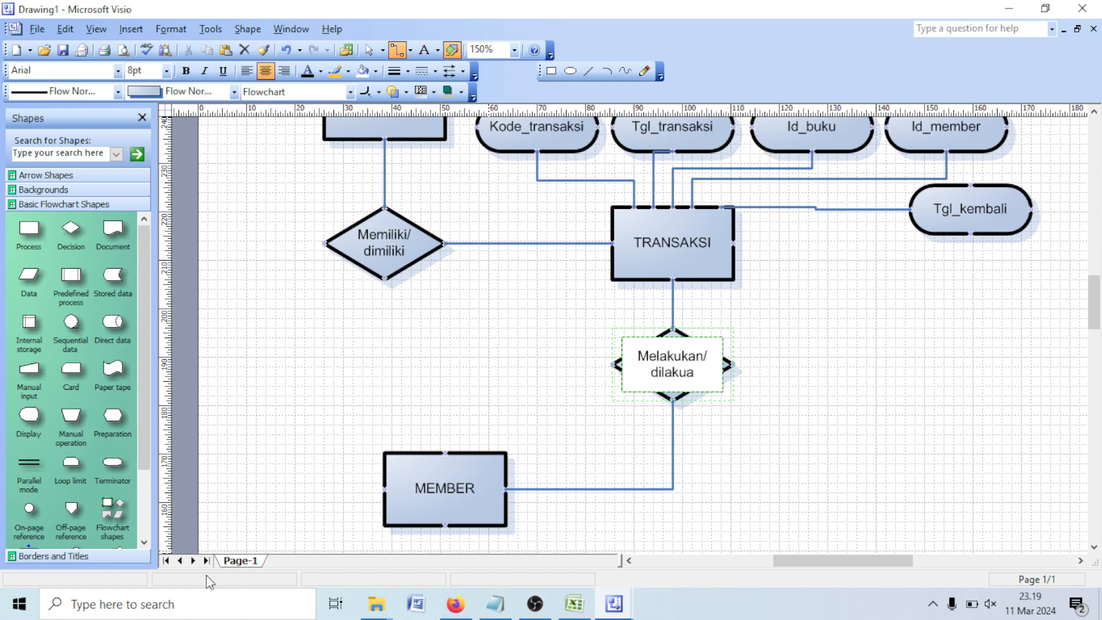
pyautogui.press('BackSpace')
pyautogui.write('kan')
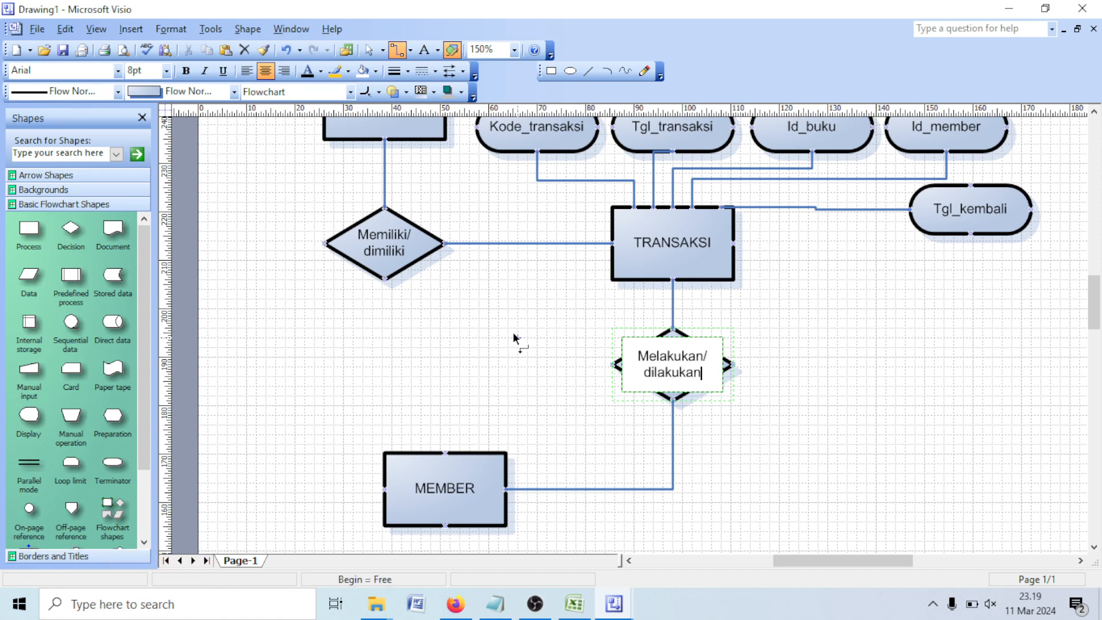
pyautogui.click(808, 439)
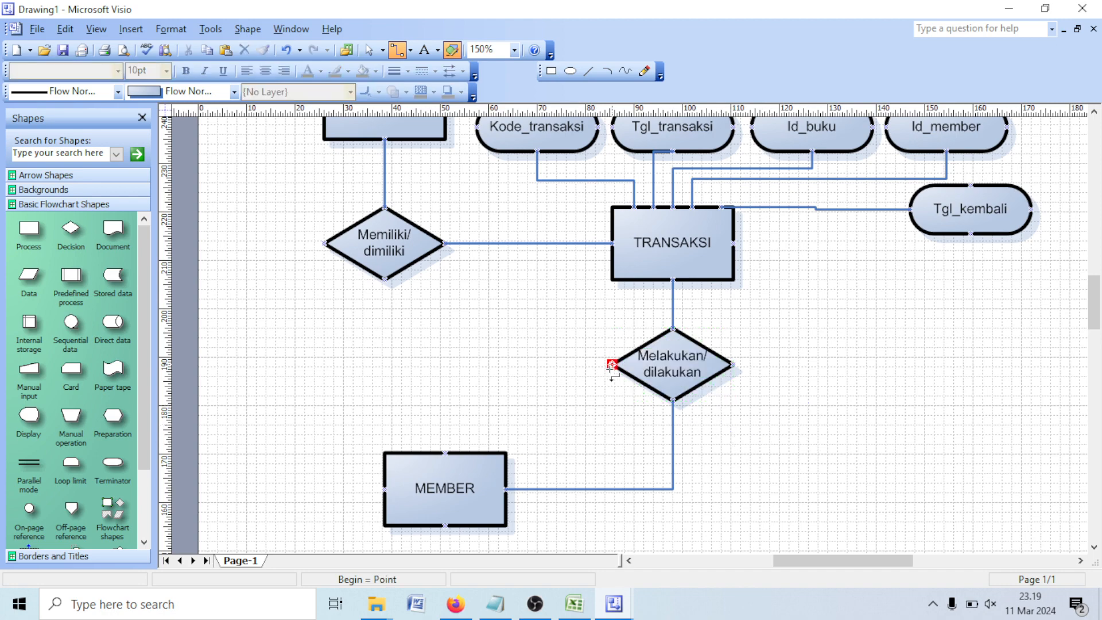
# - Check the member attributes in the Excel workbook, return to Visio and place a Terminator shape above and to the left of MEMBER
pyautogui.click(574, 604)
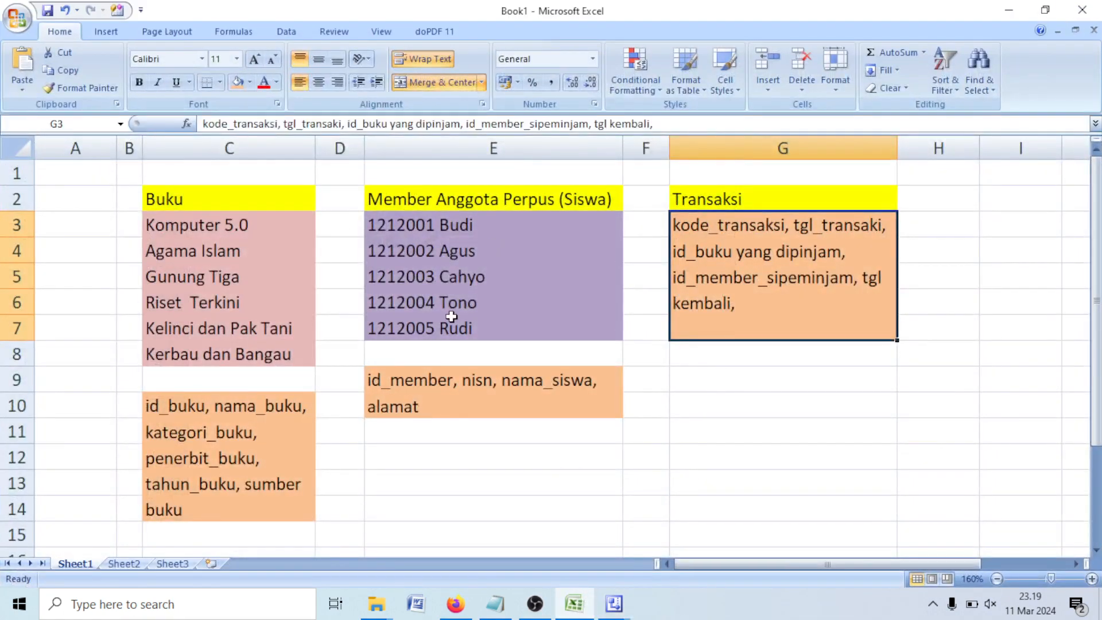
pyautogui.hotkey('alt', 'Tab')
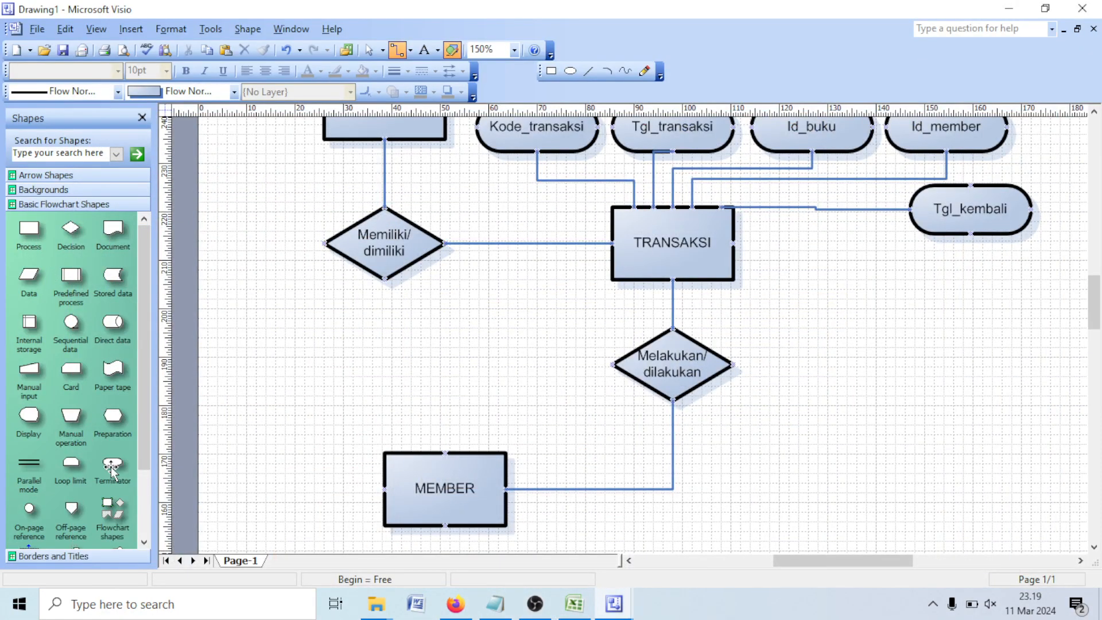
pyautogui.moveTo(113, 470); pyautogui.dragTo(283, 389)
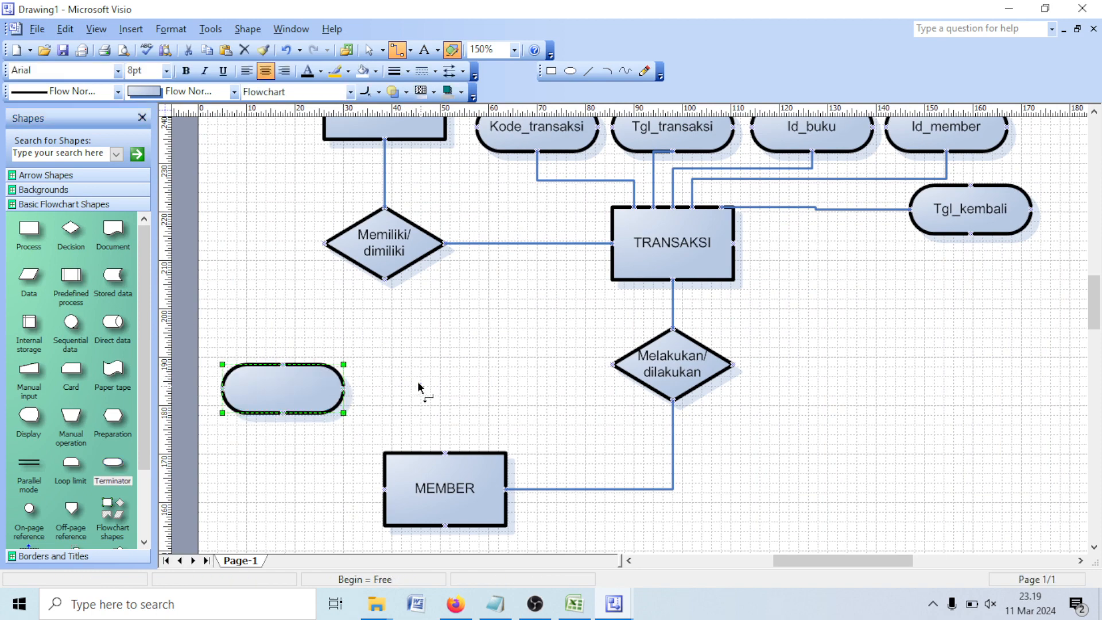
pyautogui.click(442, 386)
pyautogui.hotkey('ctrl', 'v')
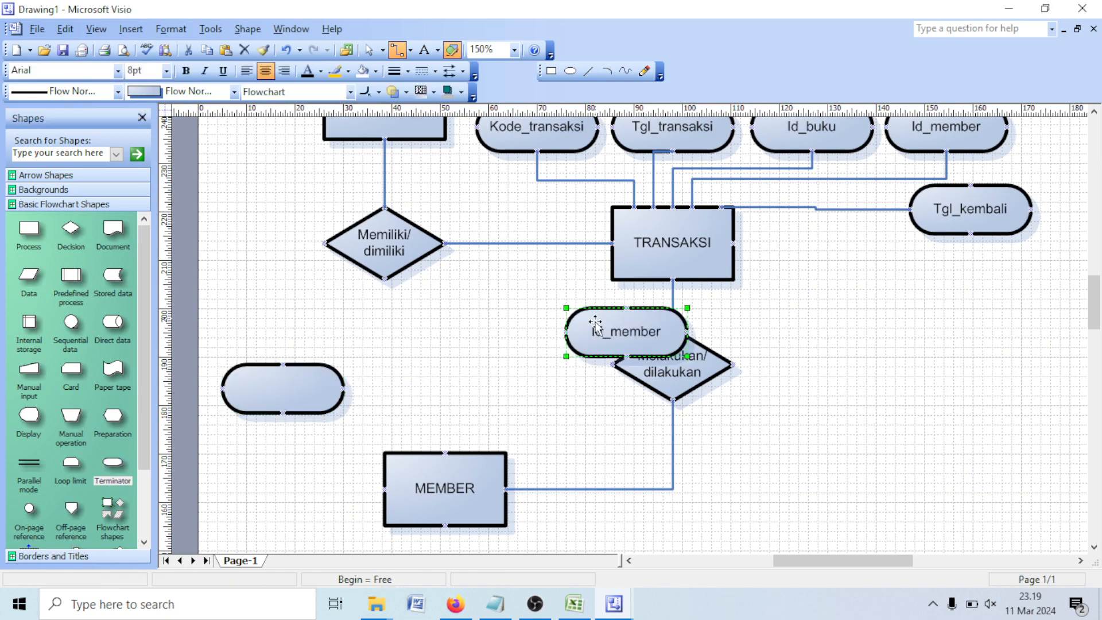
pyautogui.moveTo(569, 333); pyautogui.dragTo(467, 369)
pyautogui.hotkey('ctrl', 'z')
pyautogui.hotkey('ctrl', 'z')
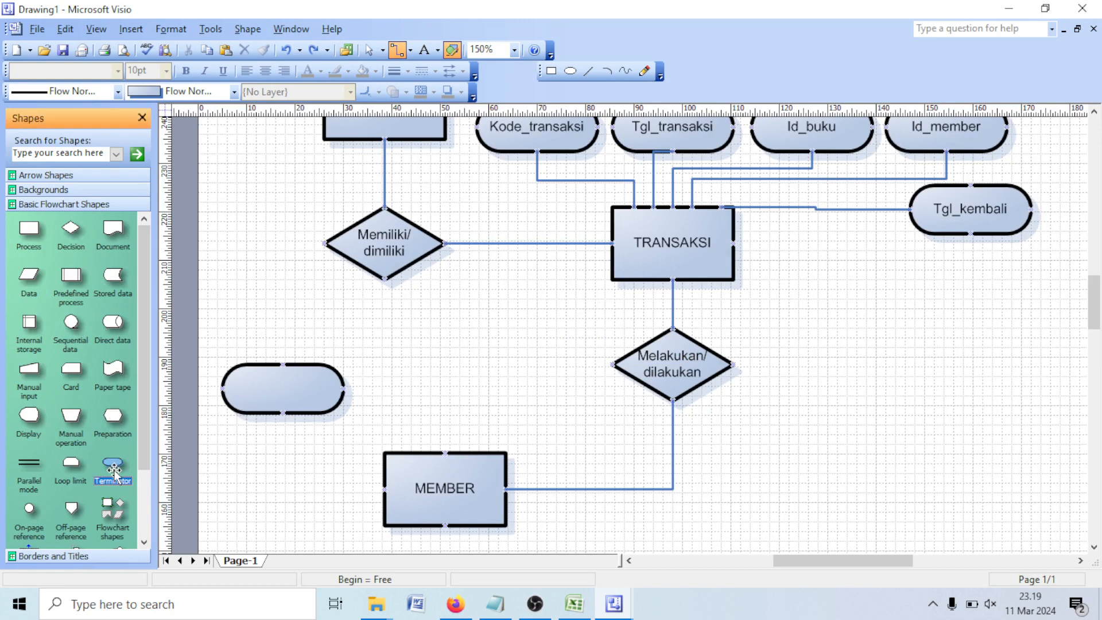
# - Add two more Terminator shapes in the row above MEMBER and shift the third slightly left, clear of the Melakukan/dilakukan diamond
pyautogui.moveTo(112, 464); pyautogui.dragTo(418, 389)
pyautogui.click(546, 393)
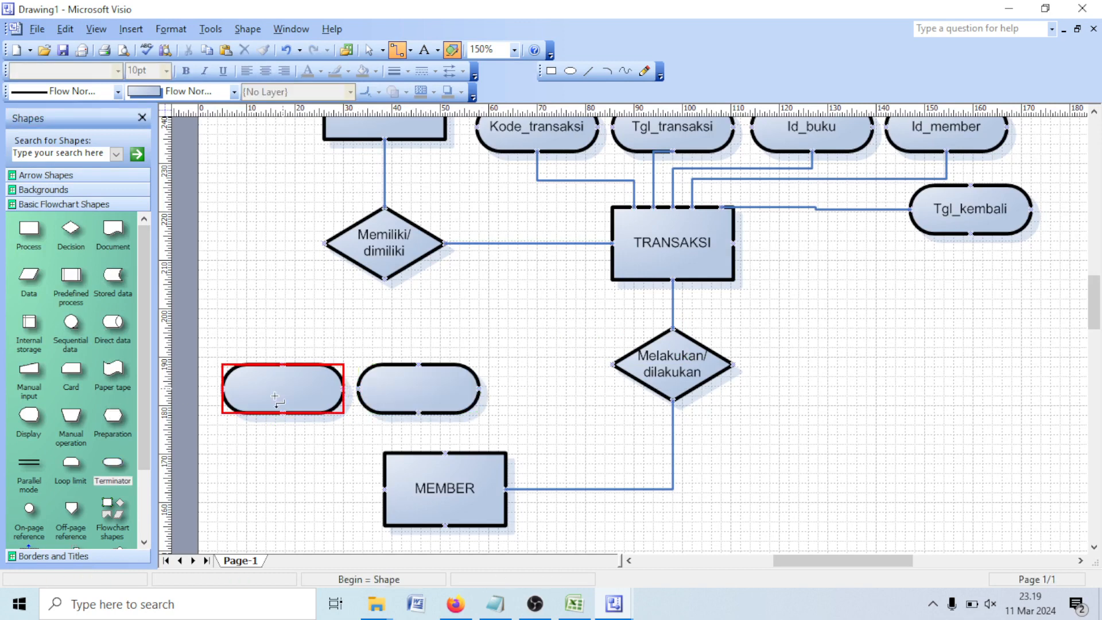
pyautogui.moveTo(112, 464); pyautogui.dragTo(558, 392)
pyautogui.click(822, 414)
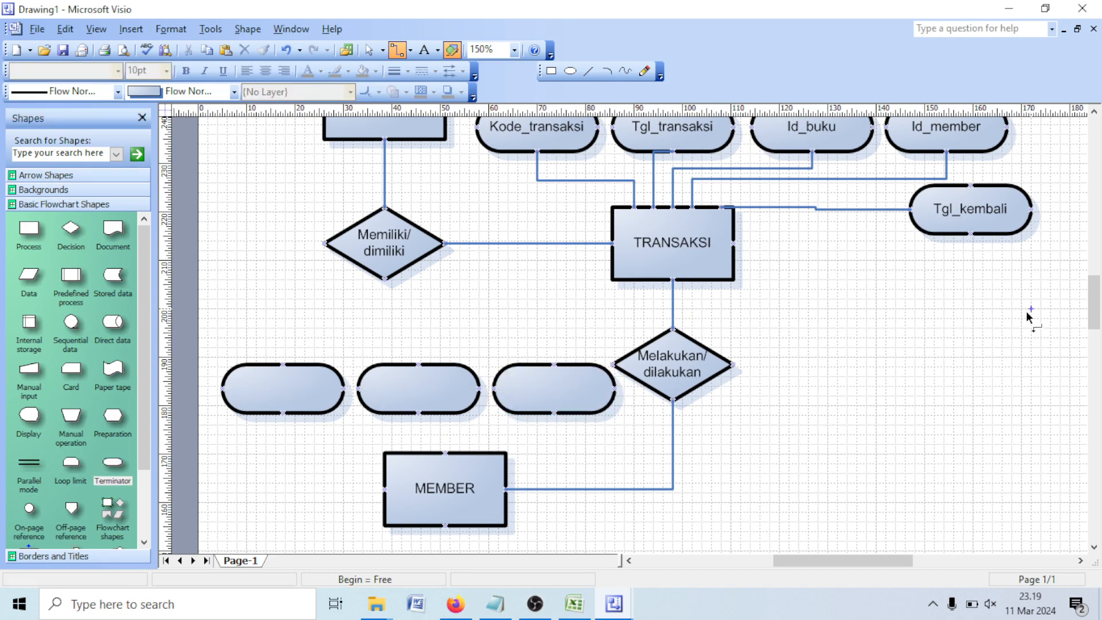
pyautogui.click(568, 385)
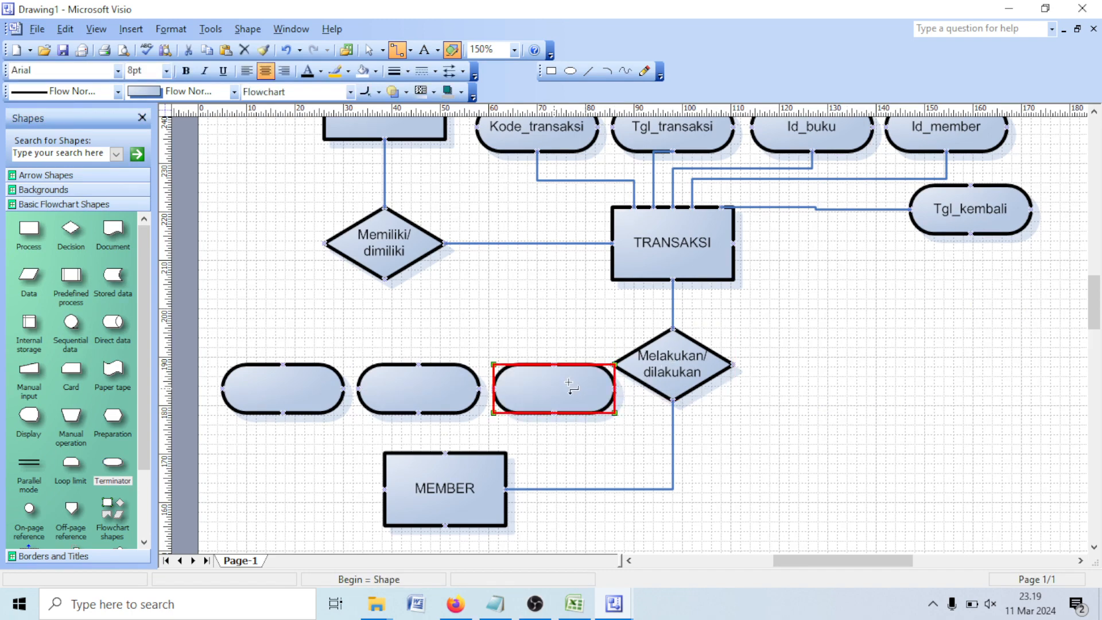
pyautogui.hotkey('ctrl', '1')
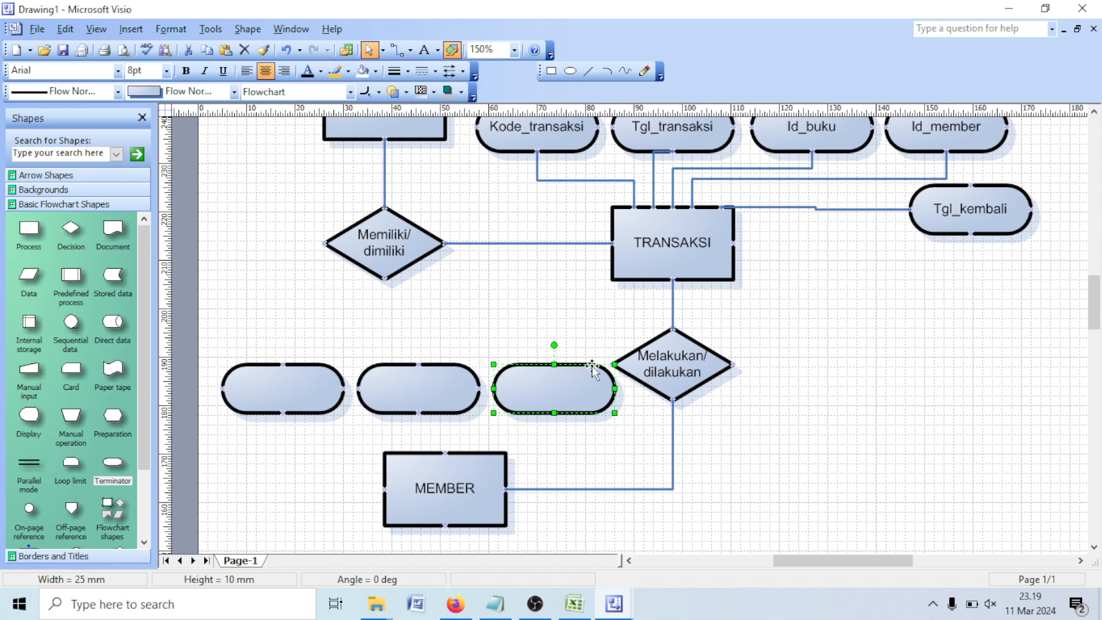
pyautogui.moveTo(596, 368); pyautogui.dragTo(589, 368)
pyautogui.click(782, 453)
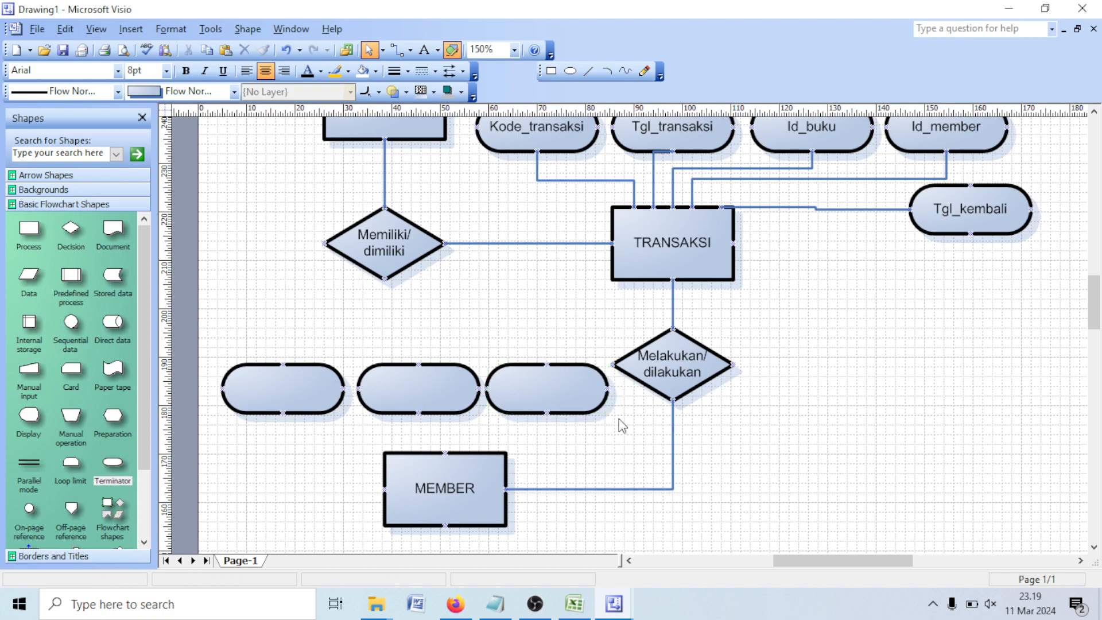
# - Add extra connection points along the top edge of the MEMBER rectangle with the Connection Point Tool
pyautogui.click(410, 50)
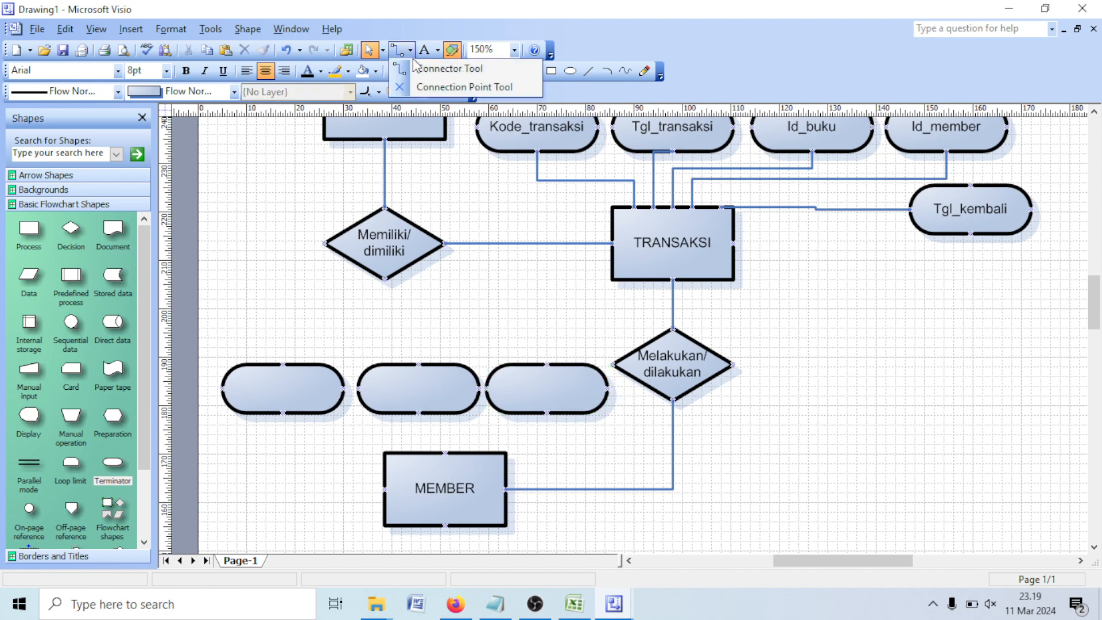
pyautogui.click(431, 86)
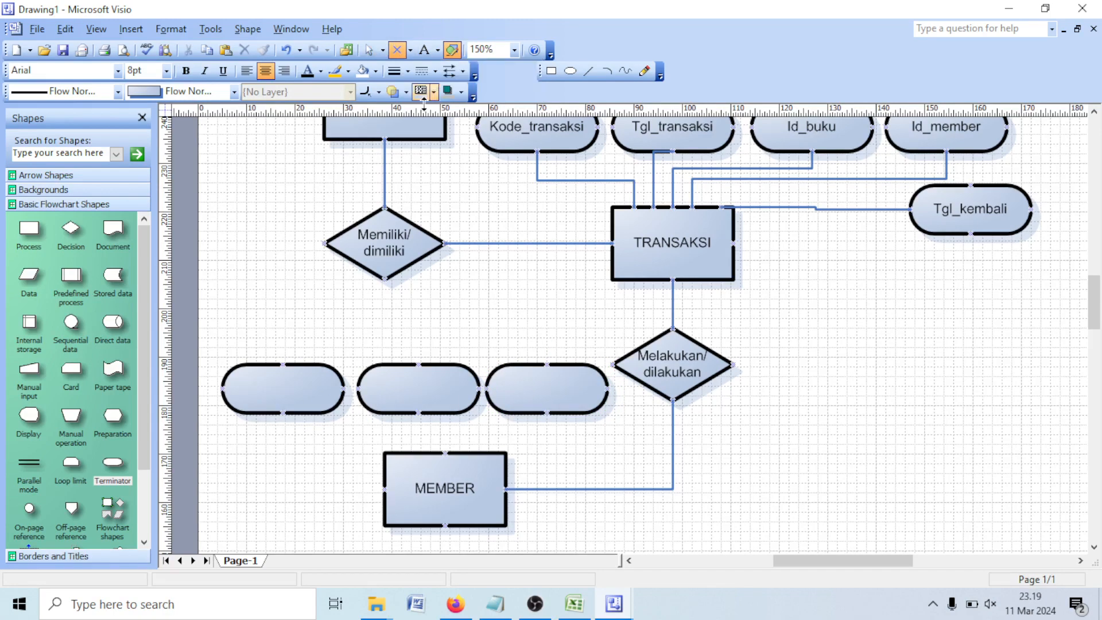
pyautogui.doubleClick(415, 456)
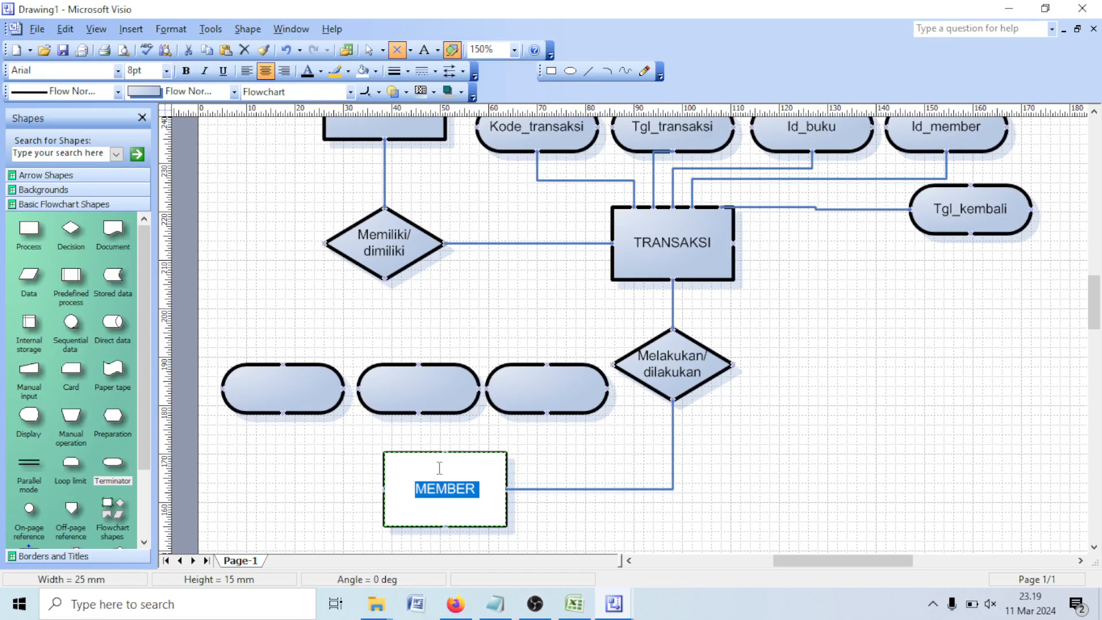
pyautogui.click(416, 456)
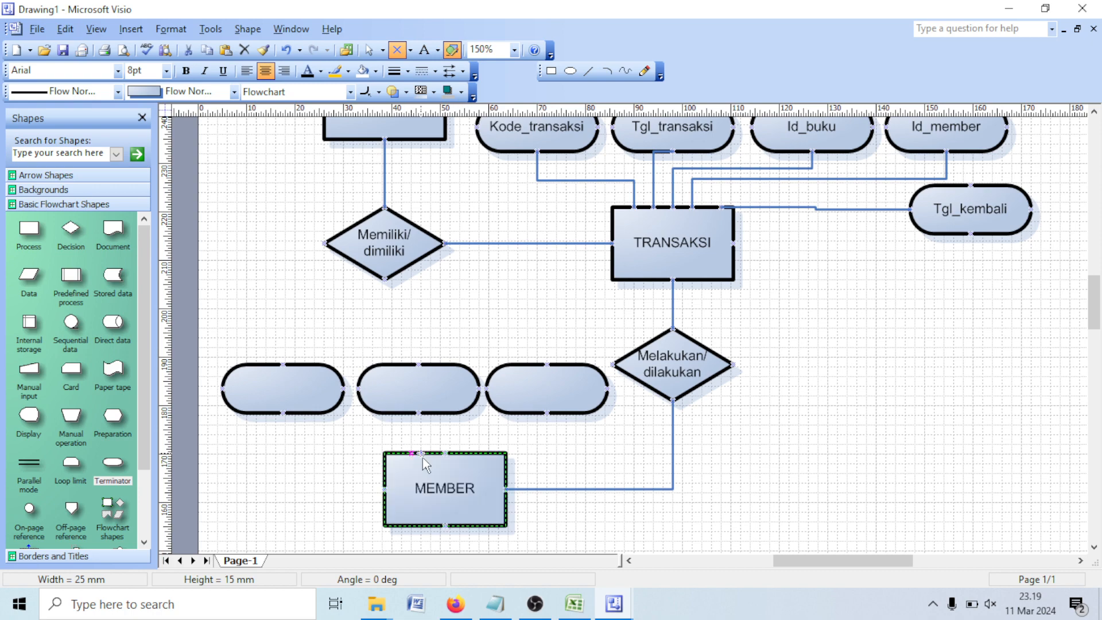
pyautogui.keyDown('ctrl'); pyautogui.click(430, 455); pyautogui.keyUp('ctrl')
pyautogui.keyDown('ctrl'); pyautogui.click(469, 456); pyautogui.keyUp('ctrl')
# - Connect the three blank Terminator shapes above MEMBER to separate connection points on its top edge
pyautogui.click(411, 50)
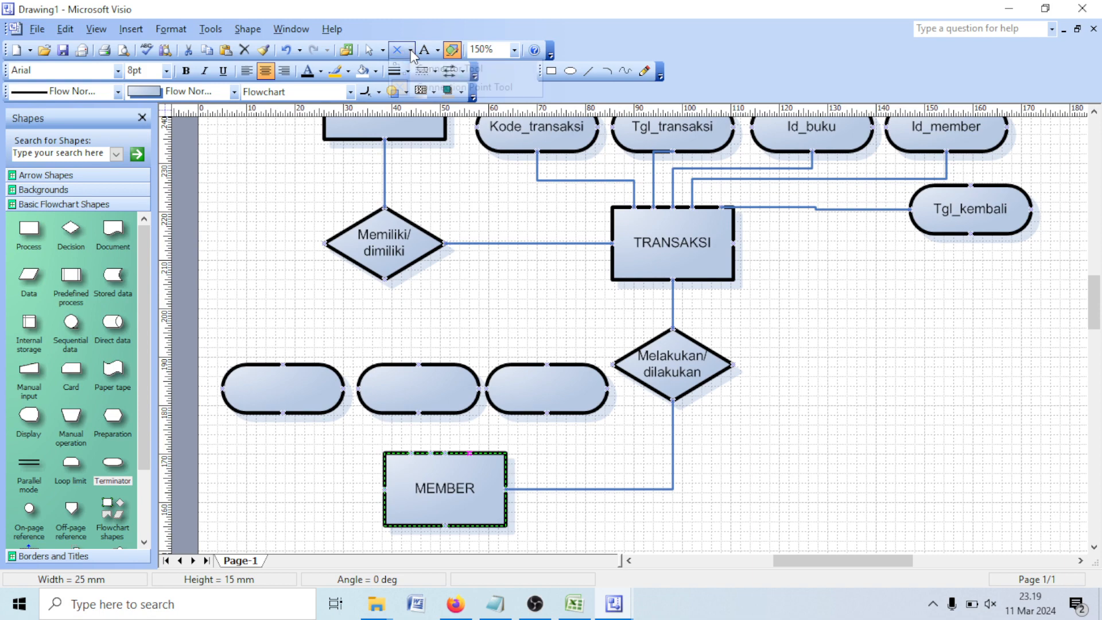
pyautogui.click(443, 68)
pyautogui.moveTo(283, 412); pyautogui.dragTo(411, 453)
pyautogui.moveTo(419, 412); pyautogui.dragTo(431, 453)
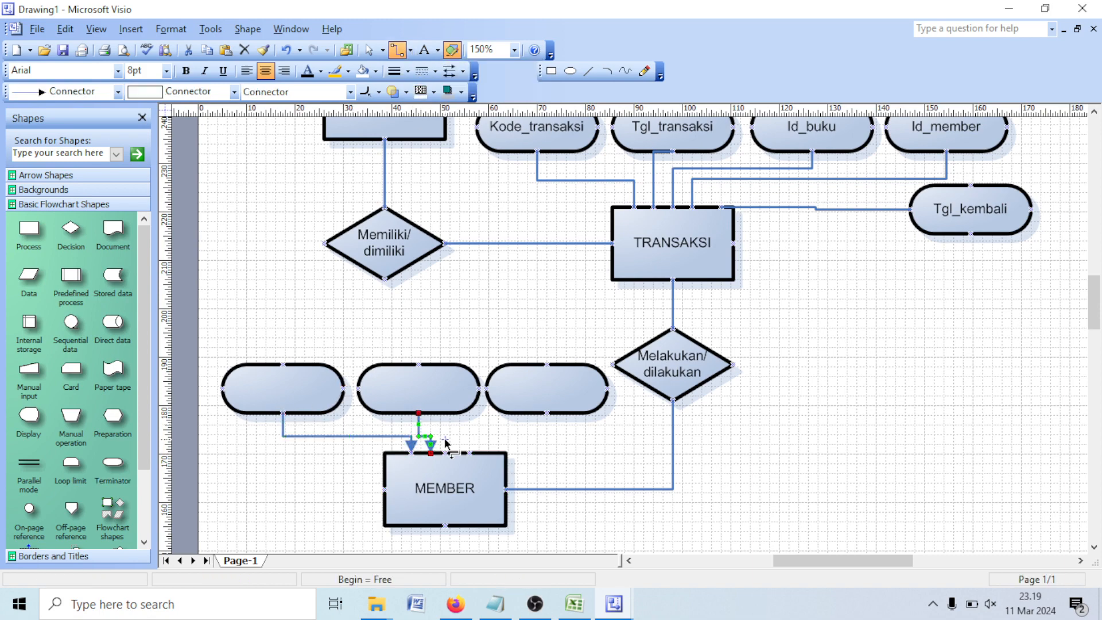
pyautogui.moveTo(547, 412); pyautogui.dragTo(445, 453)
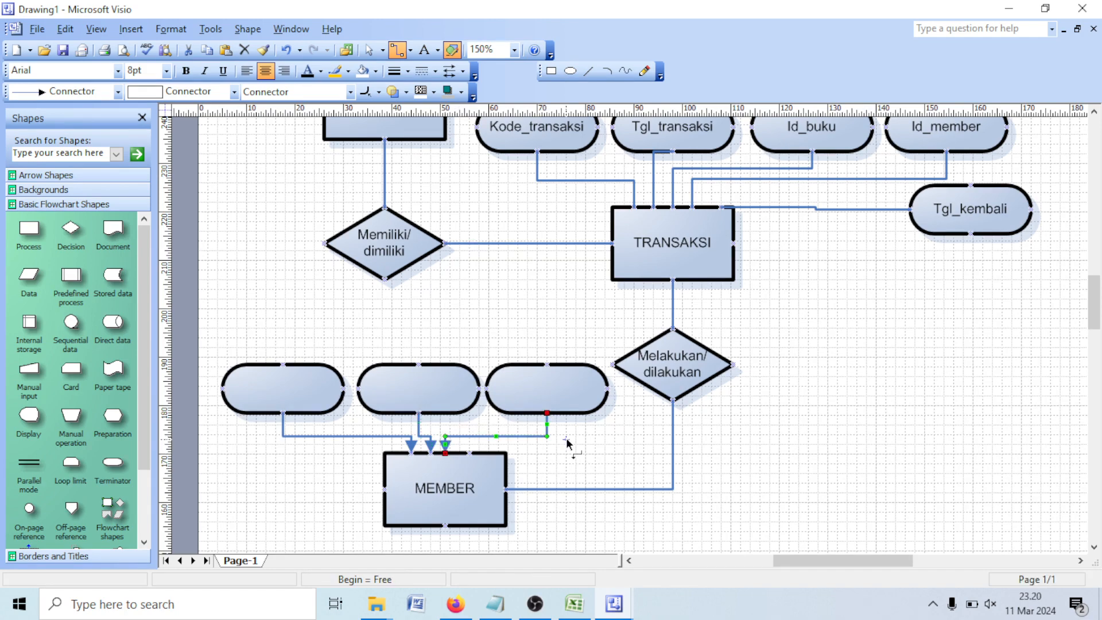
pyautogui.click(567, 443)
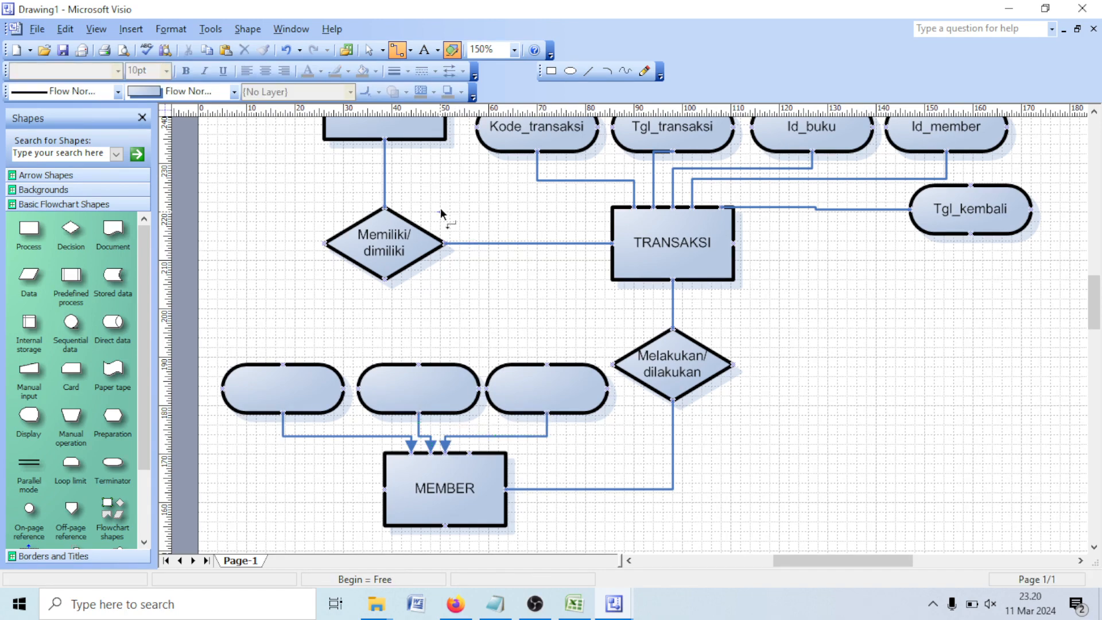
# - Remove the arrowheads from the three connectors between the blank Terminators and MEMBER by setting them to No Line Ends
pyautogui.click(373, 54)
pyautogui.click(356, 437)
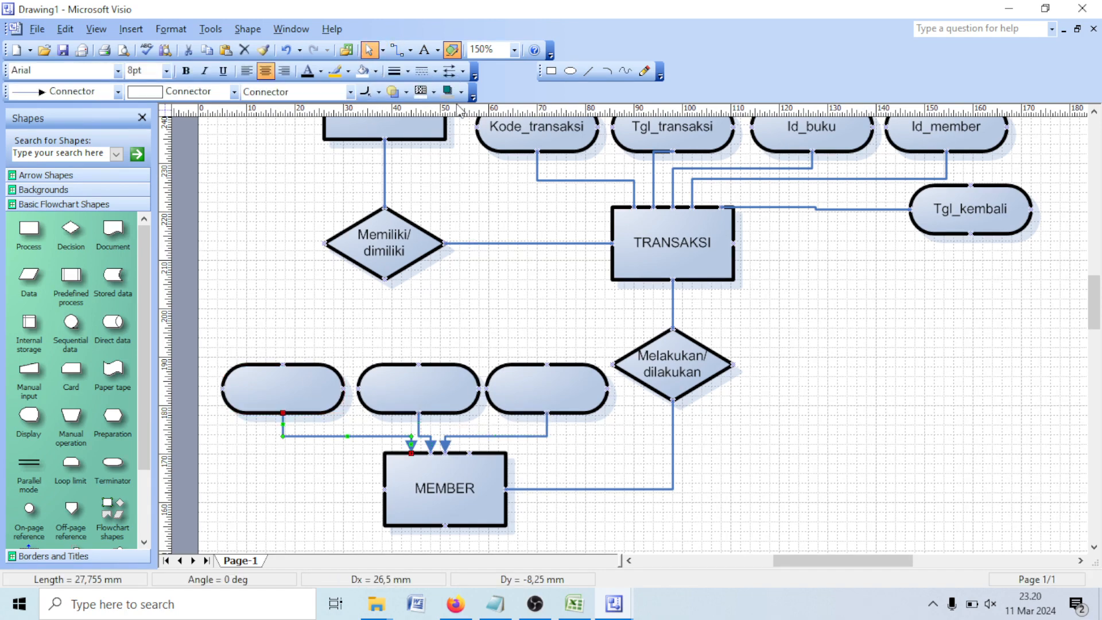
pyautogui.click(462, 72)
pyautogui.click(475, 88)
pyautogui.click(418, 424)
pyautogui.click(463, 72)
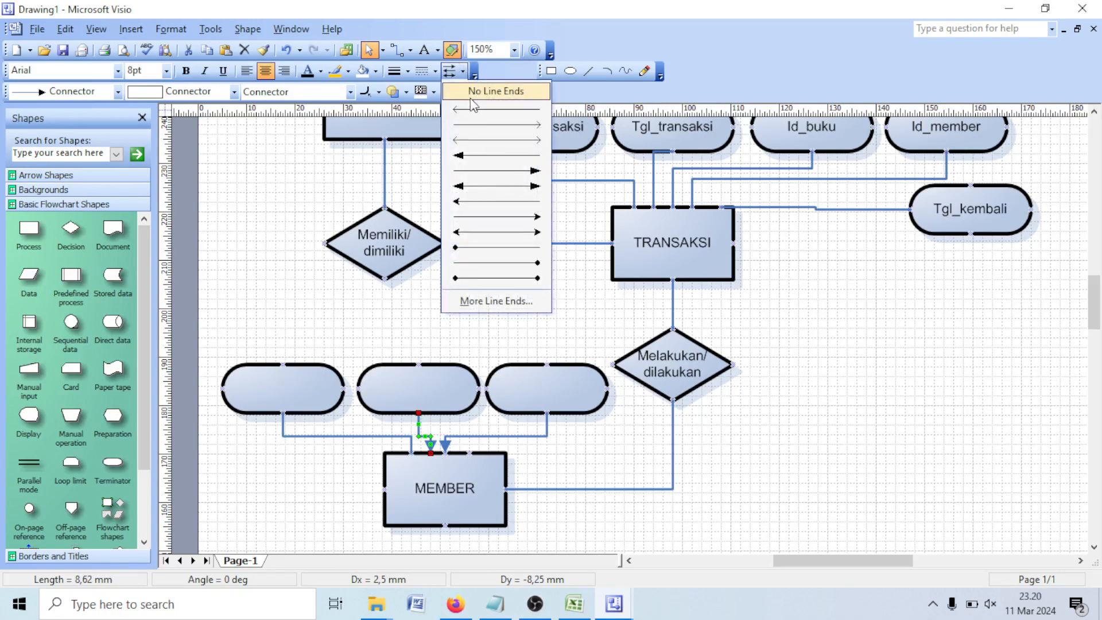
pyautogui.click(474, 91)
pyautogui.click(469, 437)
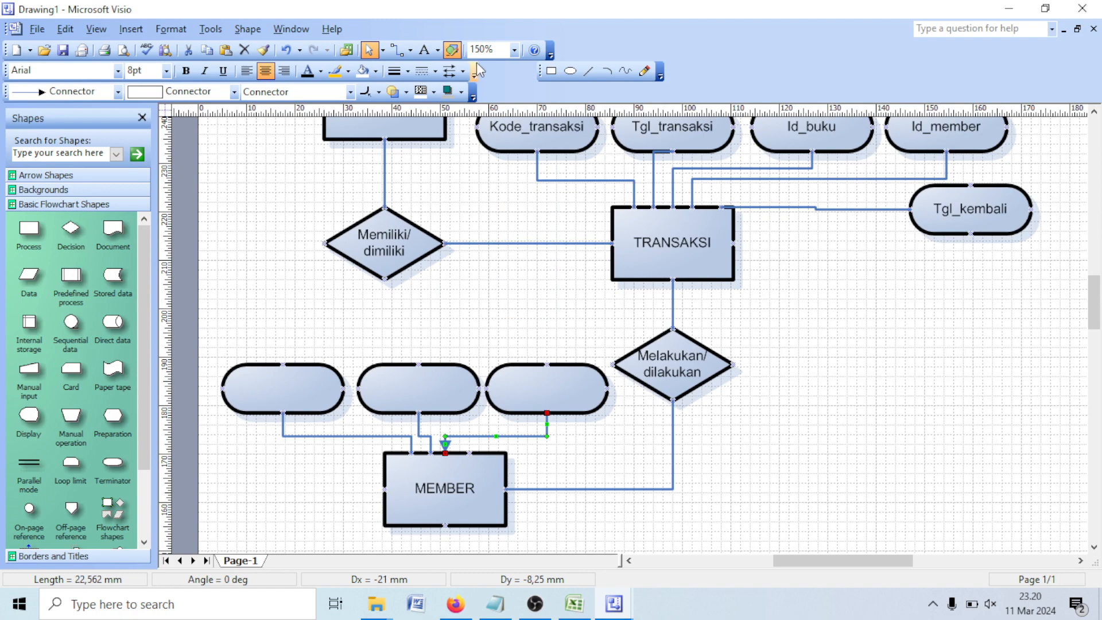
pyautogui.click(463, 71)
pyautogui.click(475, 89)
pyautogui.click(735, 492)
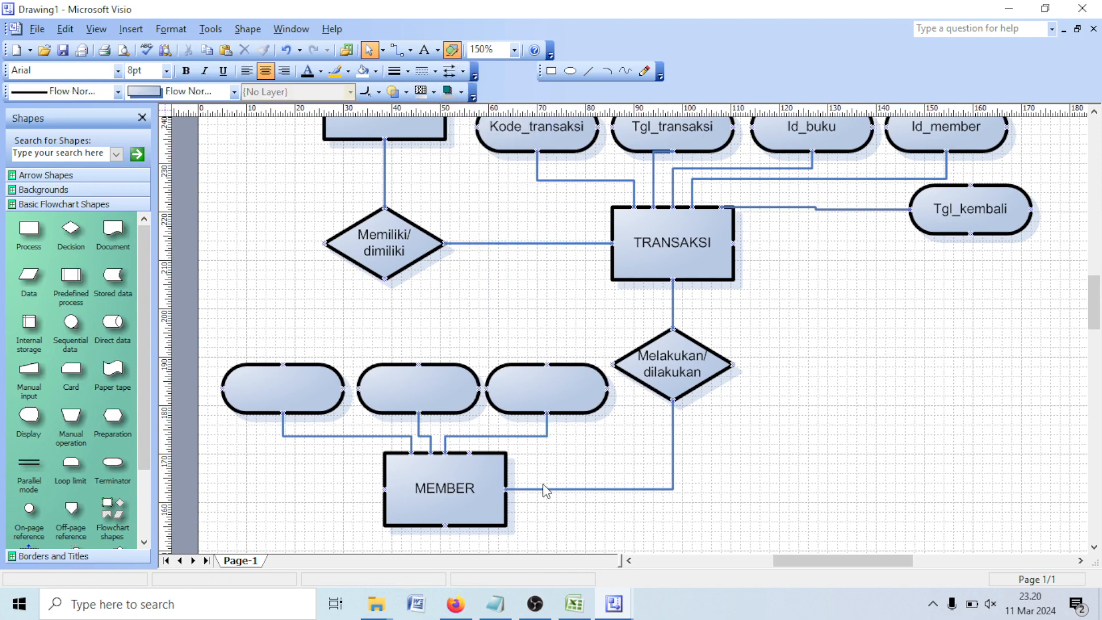
# - Check the member attributes in the Excel workbook, return to Visio and label the leftmost Terminator above MEMBER "Id_member"
pyautogui.click(575, 604)
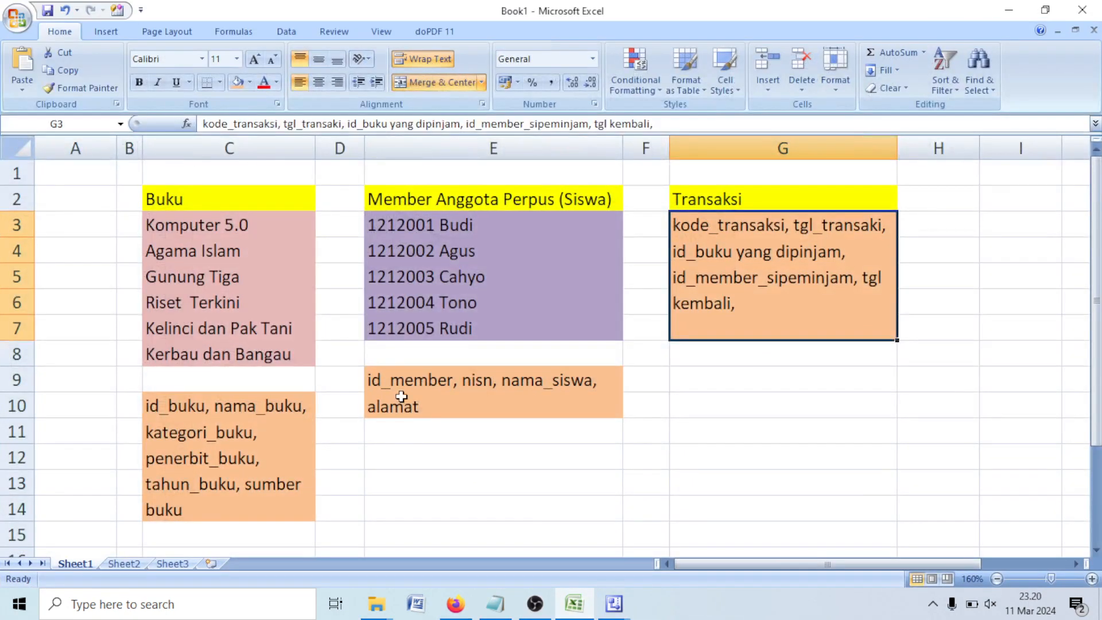
pyautogui.click(614, 603)
pyautogui.doubleClick(296, 391)
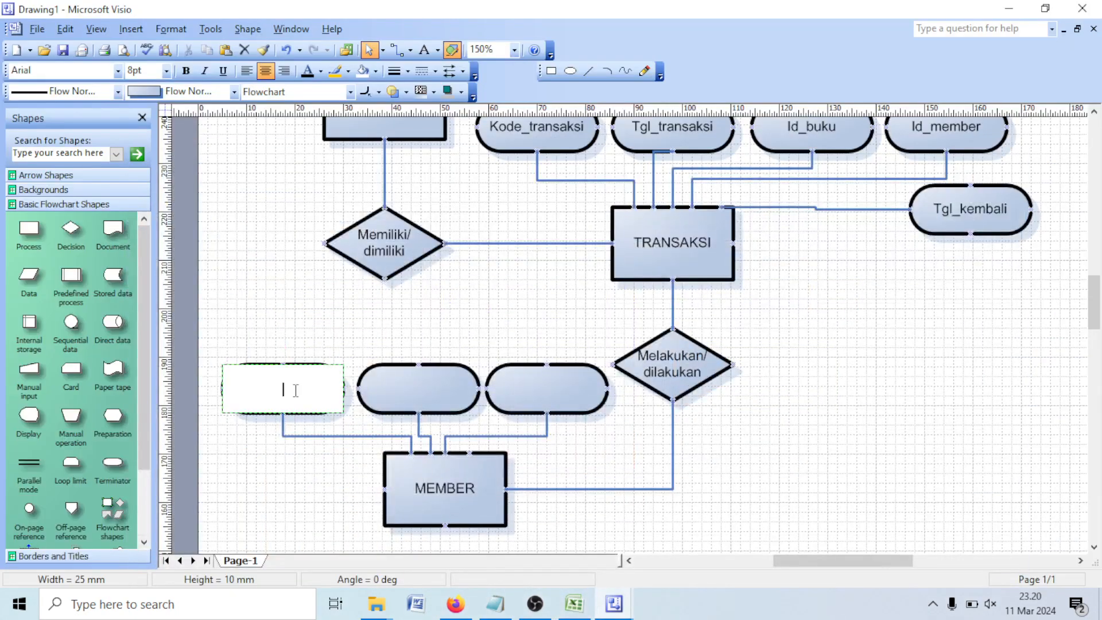
pyautogui.write('id_memeber')
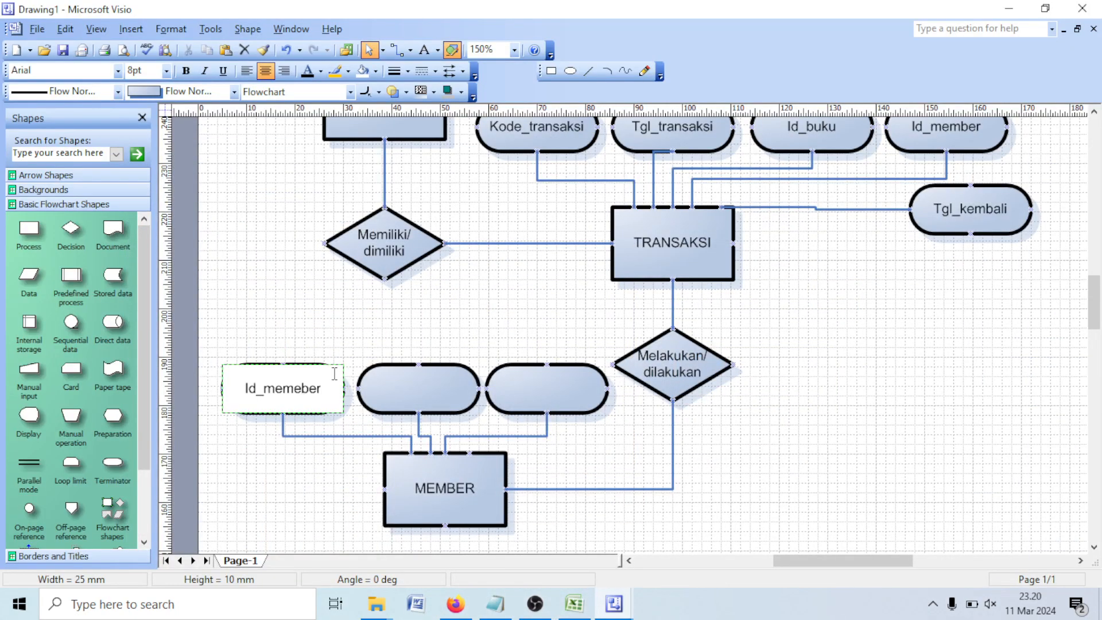
pyautogui.press('Left')
pyautogui.press('Left')
pyautogui.press('Left')
pyautogui.press('BackSpace')
# - Label the middle Terminator above MEMBER "nisn" and the third one "Nama_siswa", checking the attribute names in the Excel workbook
pyautogui.doubleClick(421, 394)
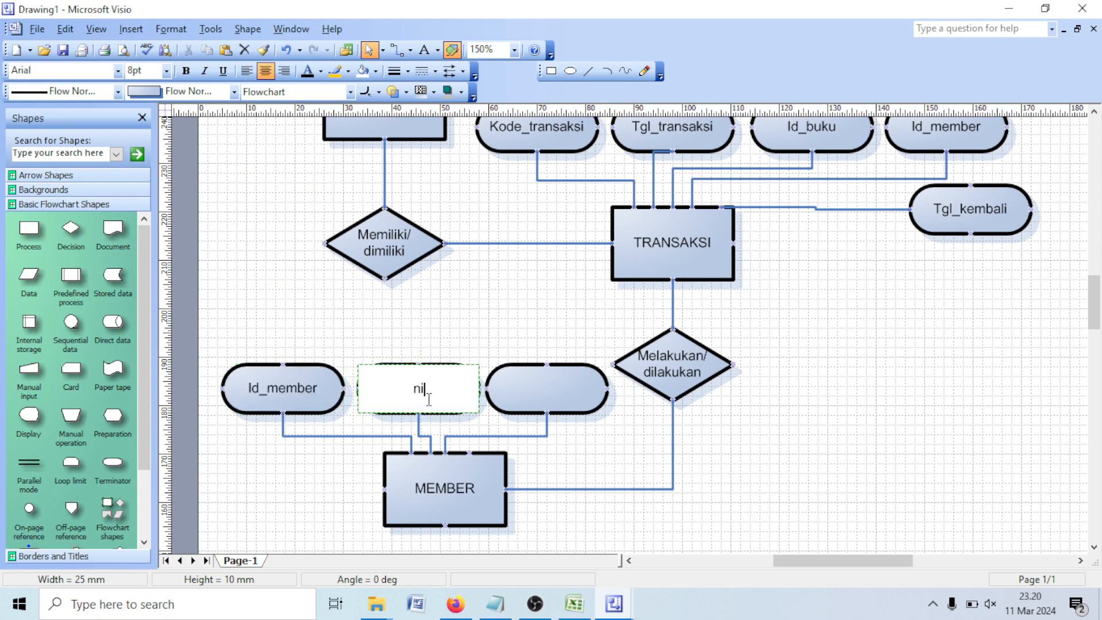
pyautogui.doubleClick(554, 389)
pyautogui.click(574, 604)
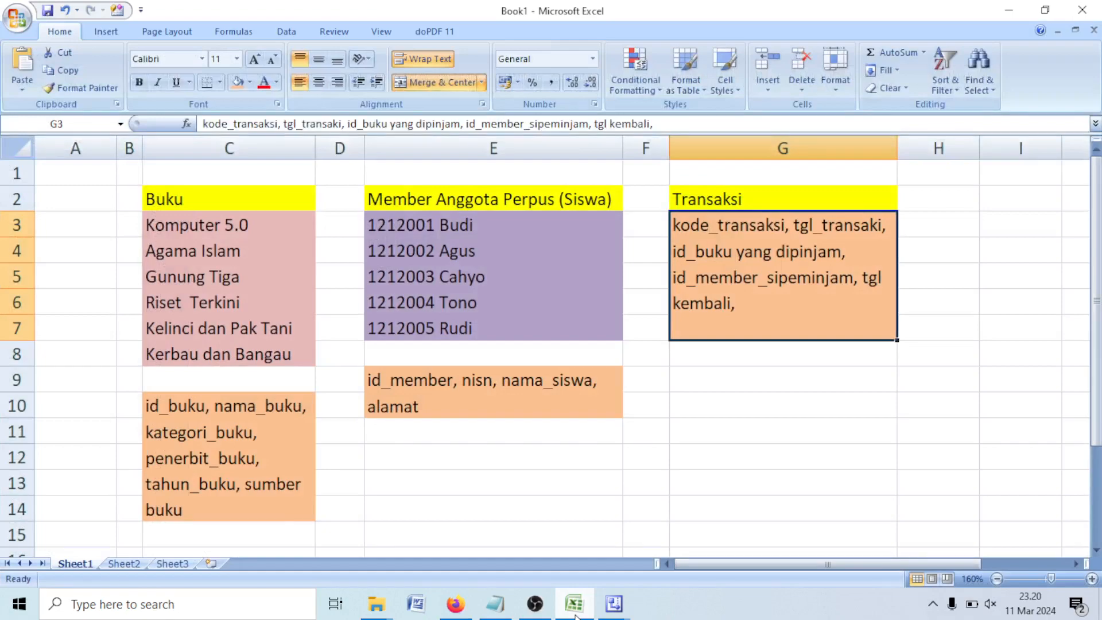
pyautogui.click(576, 616)
pyautogui.write('na')
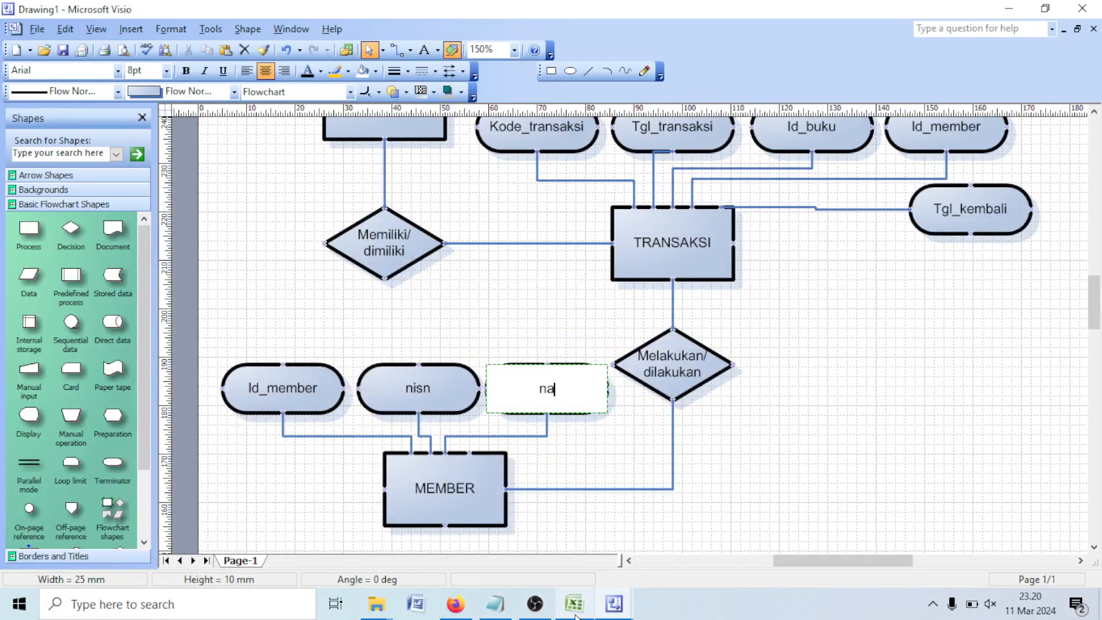
pyautogui.write('ma_siswa')
pyautogui.click(598, 438)
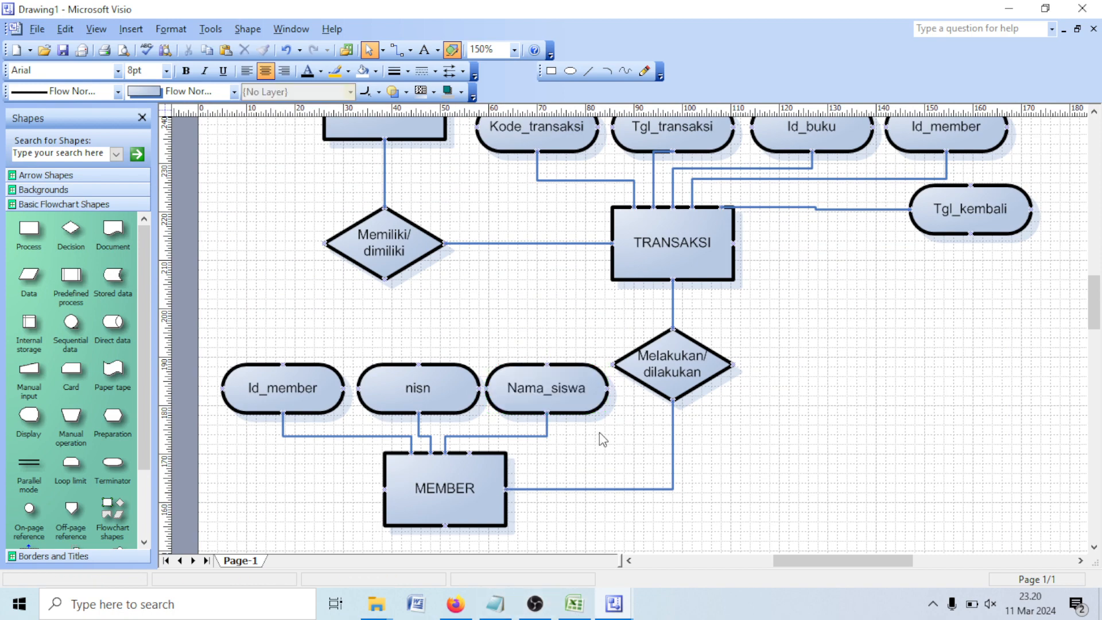
# - Move the nisn attribute up above its row and shift Nama_siswa slightly up and to the left
pyautogui.scroll(-1, 598, 439)
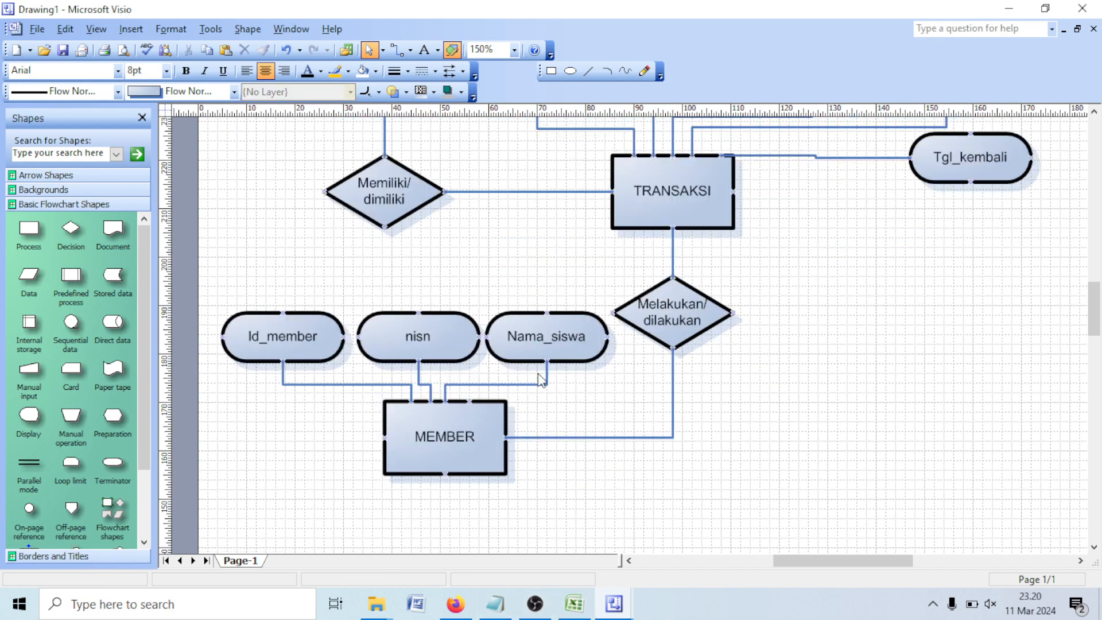
pyautogui.click(572, 355)
pyautogui.click(587, 404)
pyautogui.moveTo(431, 330); pyautogui.dragTo(424, 282)
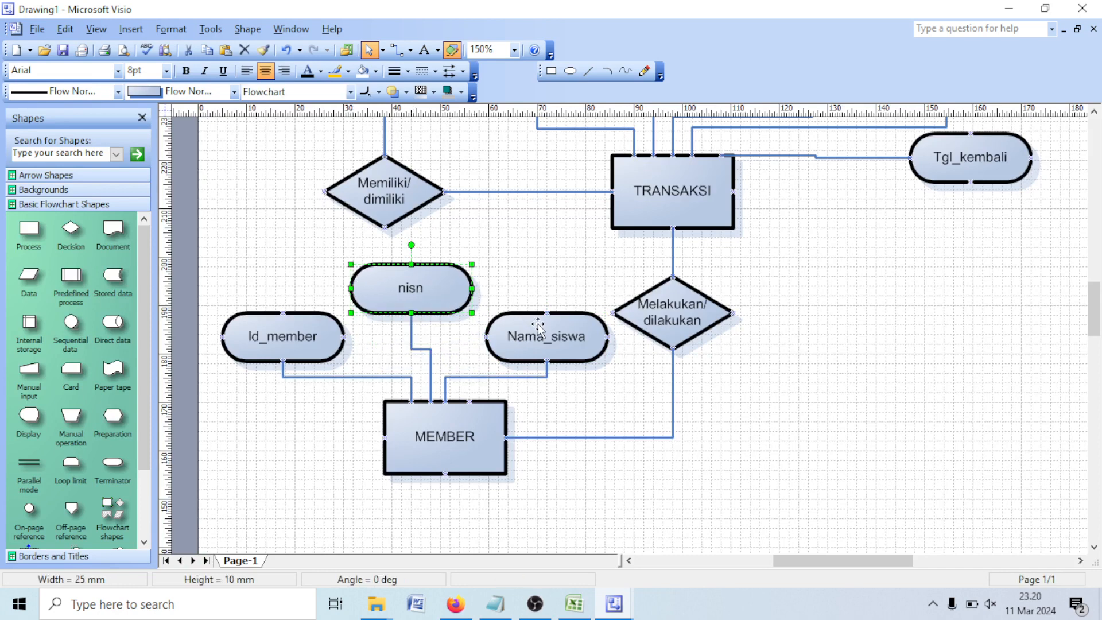
pyautogui.moveTo(538, 326); pyautogui.dragTo(528, 302)
pyautogui.click(591, 386)
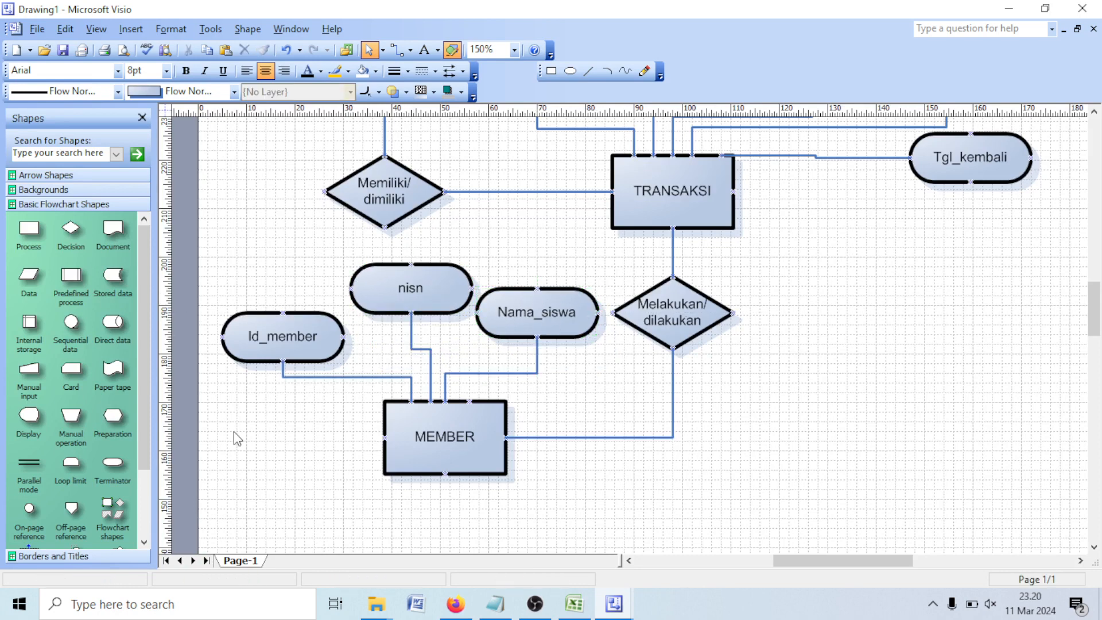
# - Place a Terminator shape to the right of MEMBER, below Nama_siswa, so that it splits the connector coming from the Melakukan/dilakukan diamond
pyautogui.moveTo(113, 463); pyautogui.dragTo(610, 409)
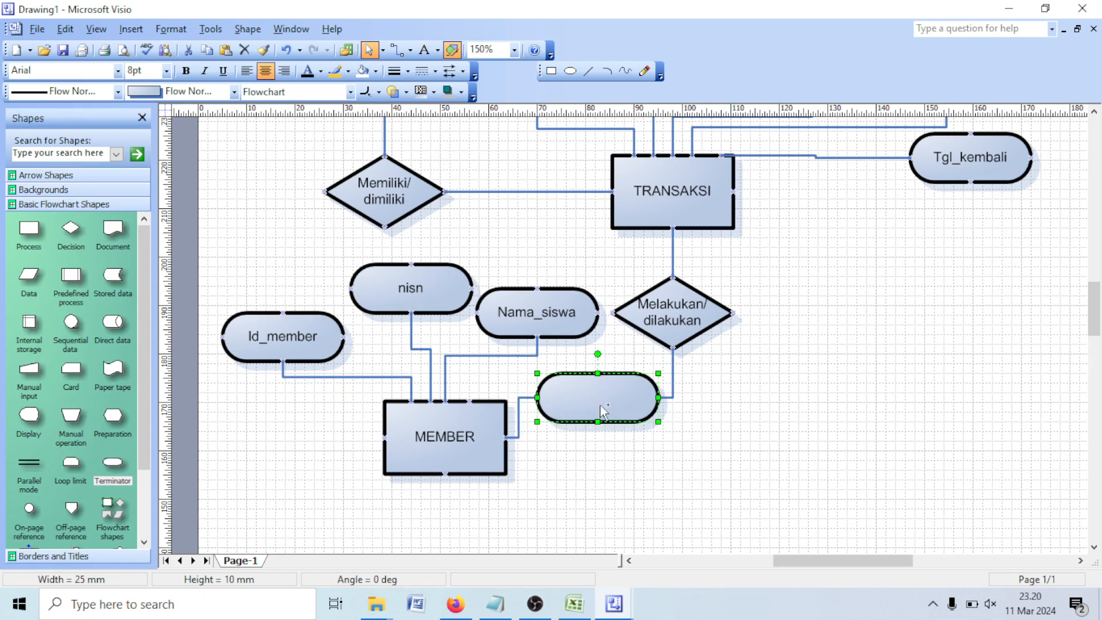
pyautogui.hotkey('ctrl', 'z')
pyautogui.moveTo(114, 470); pyautogui.dragTo(592, 399)
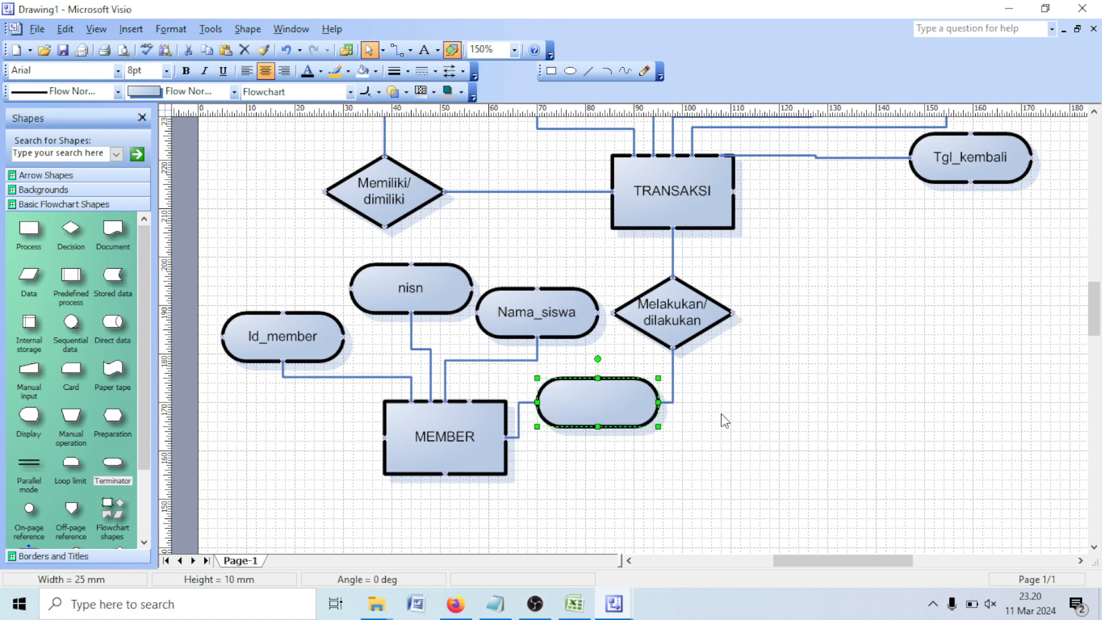
pyautogui.click(693, 430)
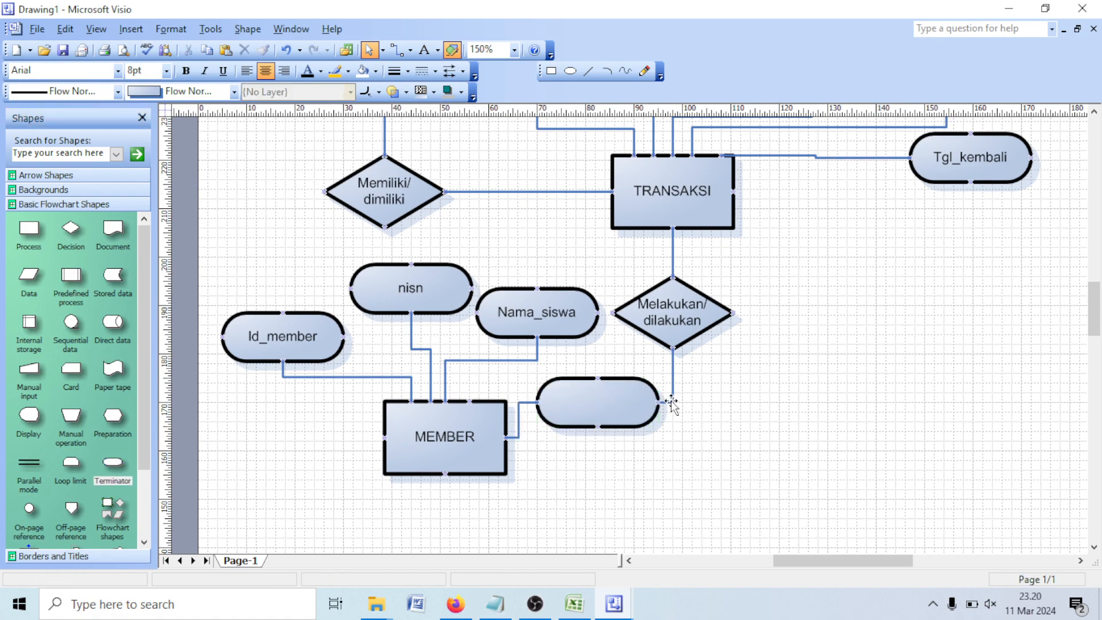
# - Reattach the Melakukan/dilakukan diamond's connector from the new Terminator to the bottom connection point of MEMBER
pyautogui.click(671, 406)
pyautogui.moveTo(659, 405); pyautogui.dragTo(565, 468)
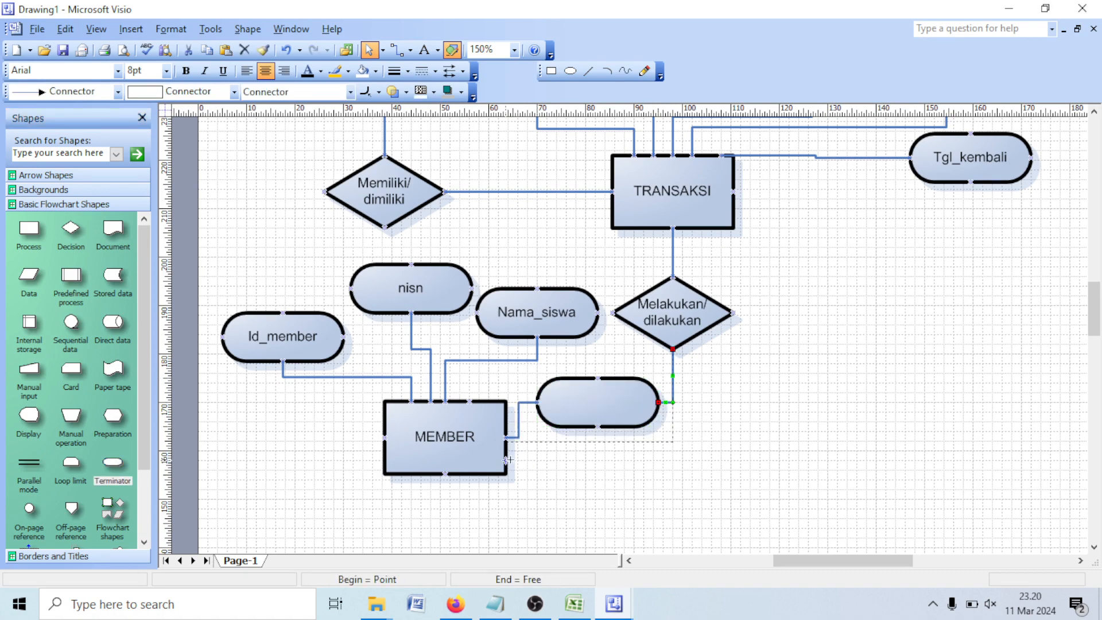
pyautogui.moveTo(460, 491); pyautogui.dragTo(445, 474)
pyautogui.click(806, 464)
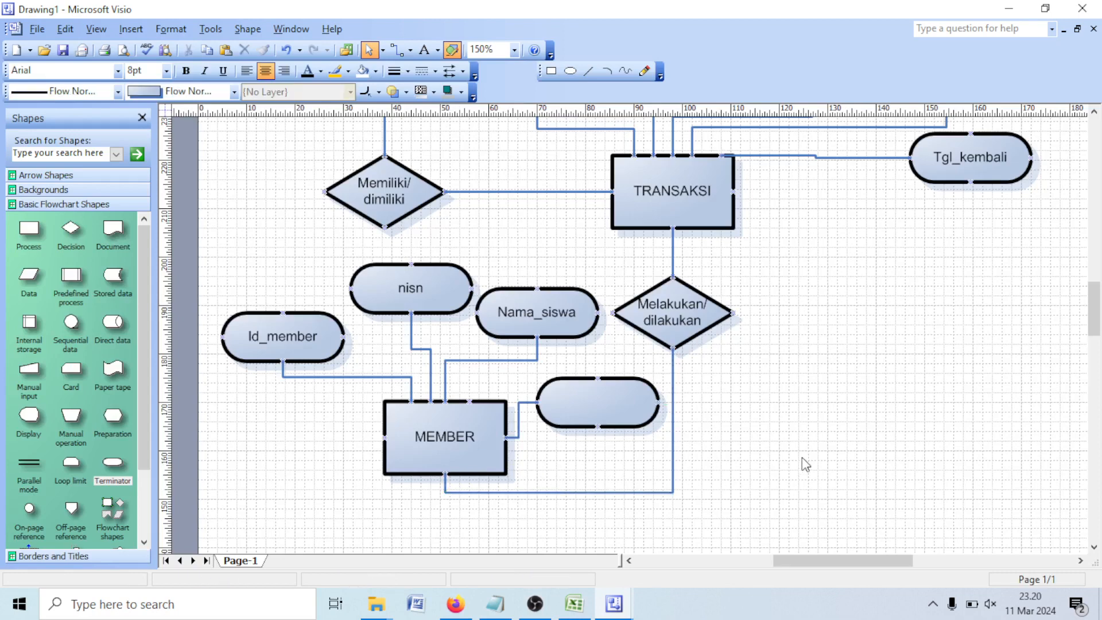
# - Label the Terminator to the right of MEMBER "alamat"
pyautogui.doubleClick(586, 411)
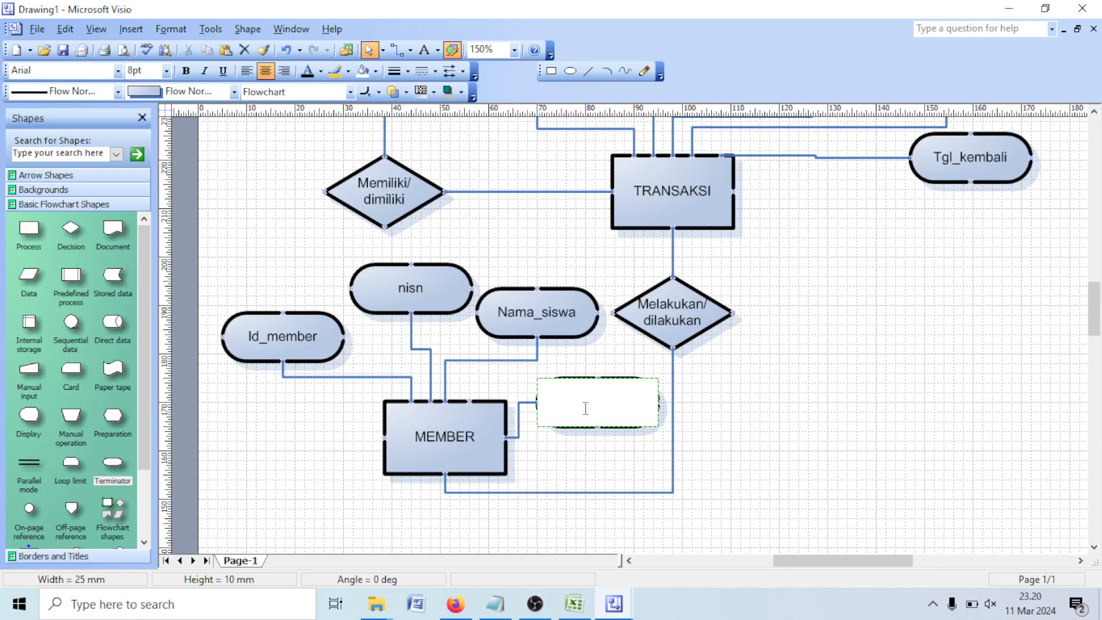
pyautogui.write('alamat')
pyautogui.click(770, 450)
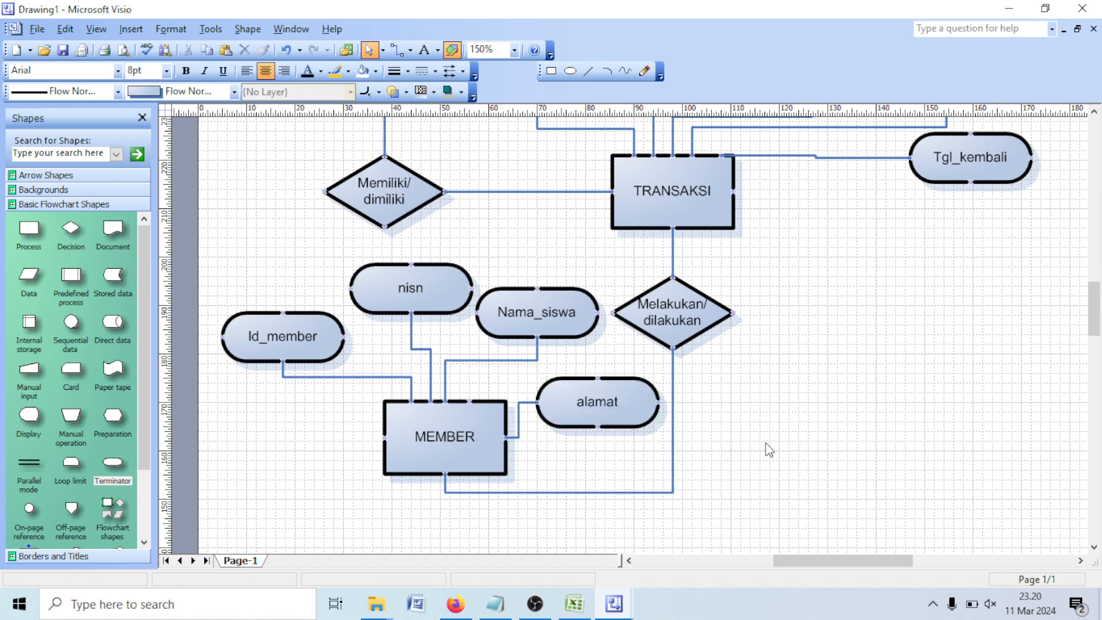
pyautogui.scroll(3, 759, 390)
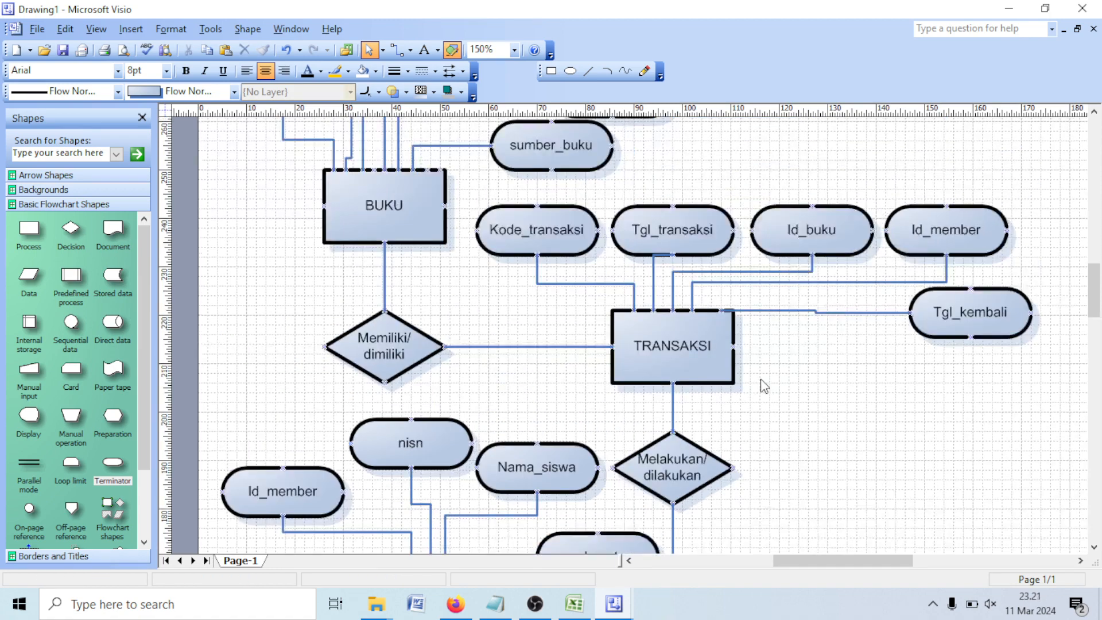